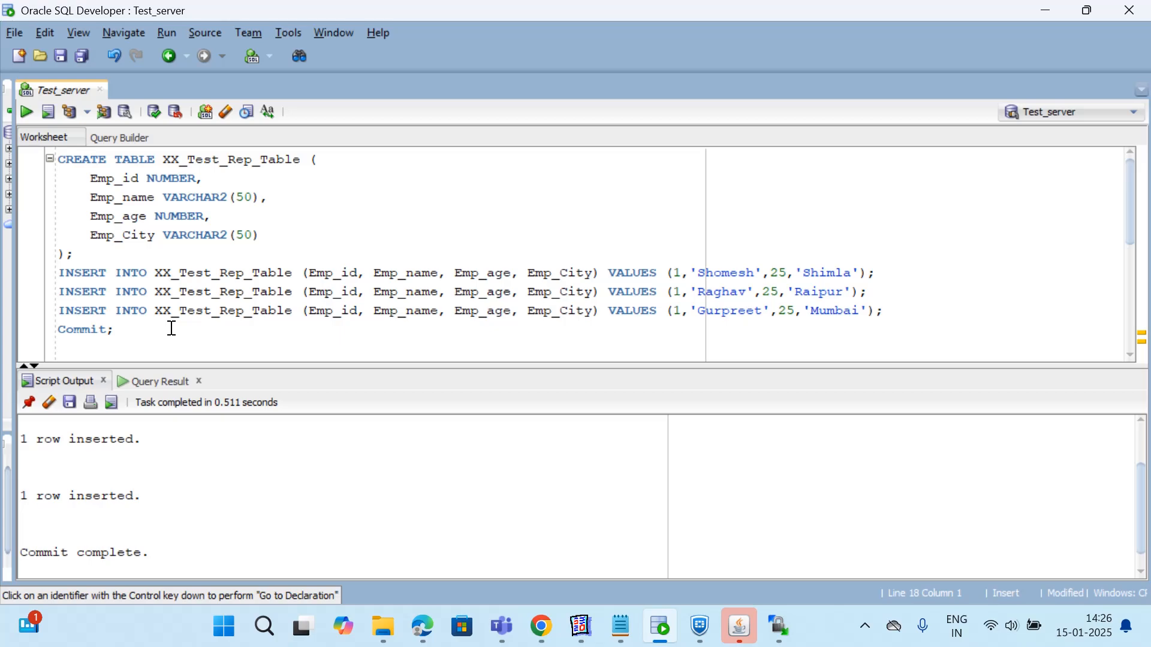
# - Review the worksheet's CREATE TABLE, INSERT and Commit statements for XX_Test_Rep_Table
pyautogui.click(115, 256)
pyautogui.moveTo(103, 254); pyautogui.dragTo(40, 166)
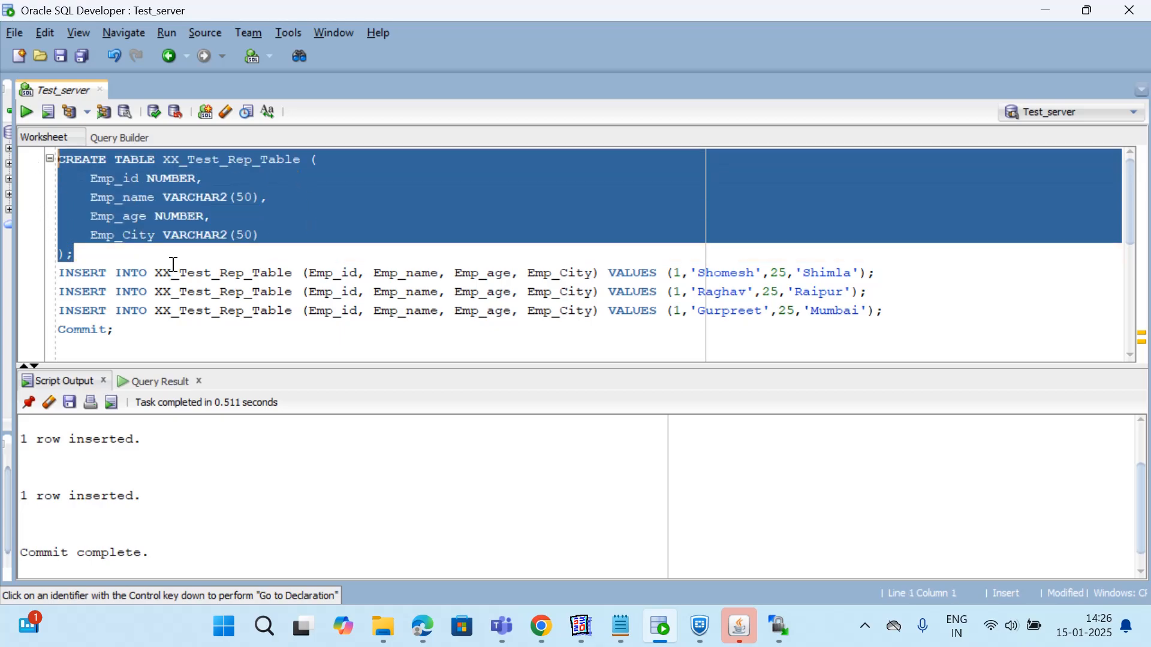
pyautogui.click(911, 309)
pyautogui.moveTo(911, 308); pyautogui.dragTo(56, 272)
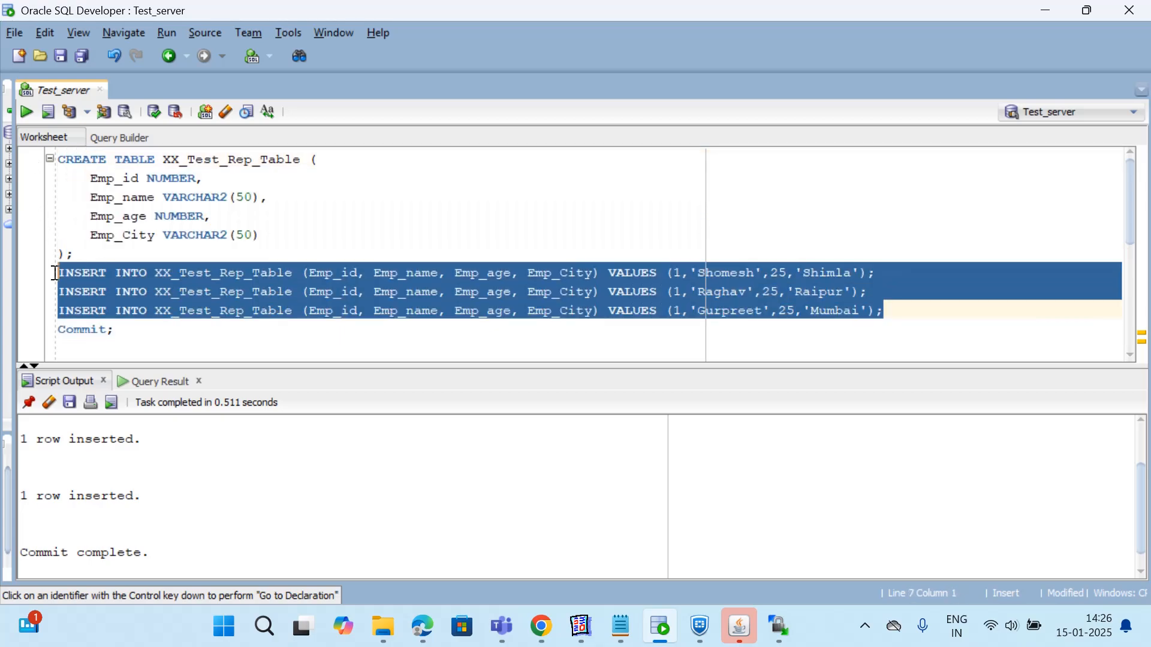
pyautogui.scroll(-1, 159, 318)
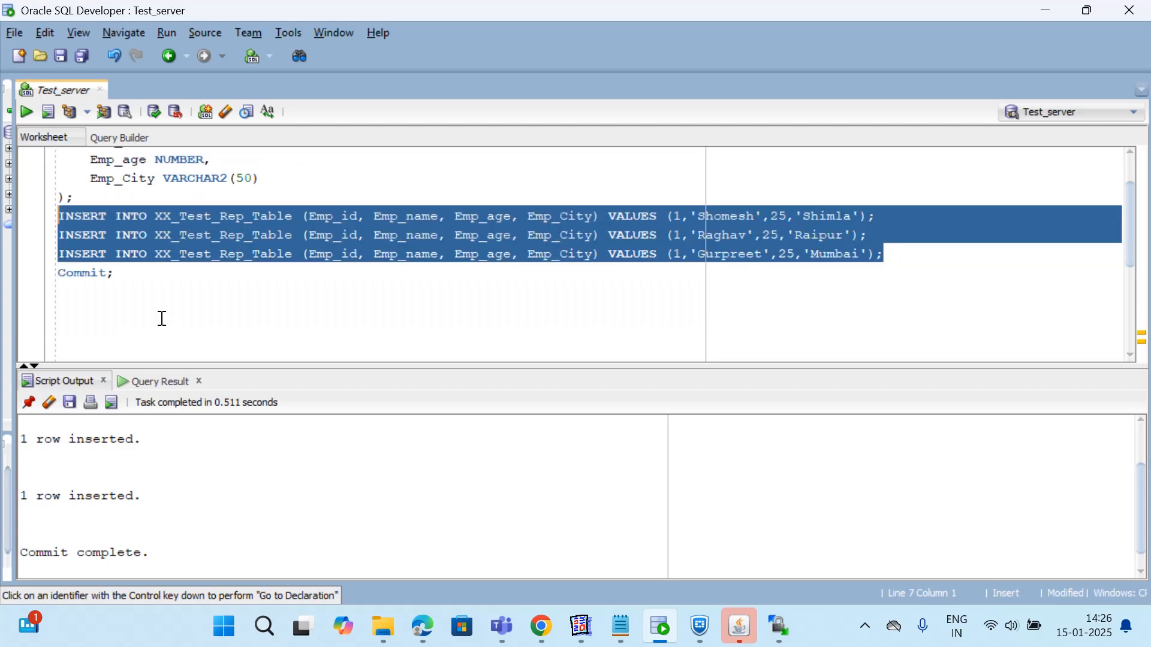
pyautogui.moveTo(143, 272); pyautogui.dragTo(55, 279)
pyautogui.scroll(-2, 193, 286)
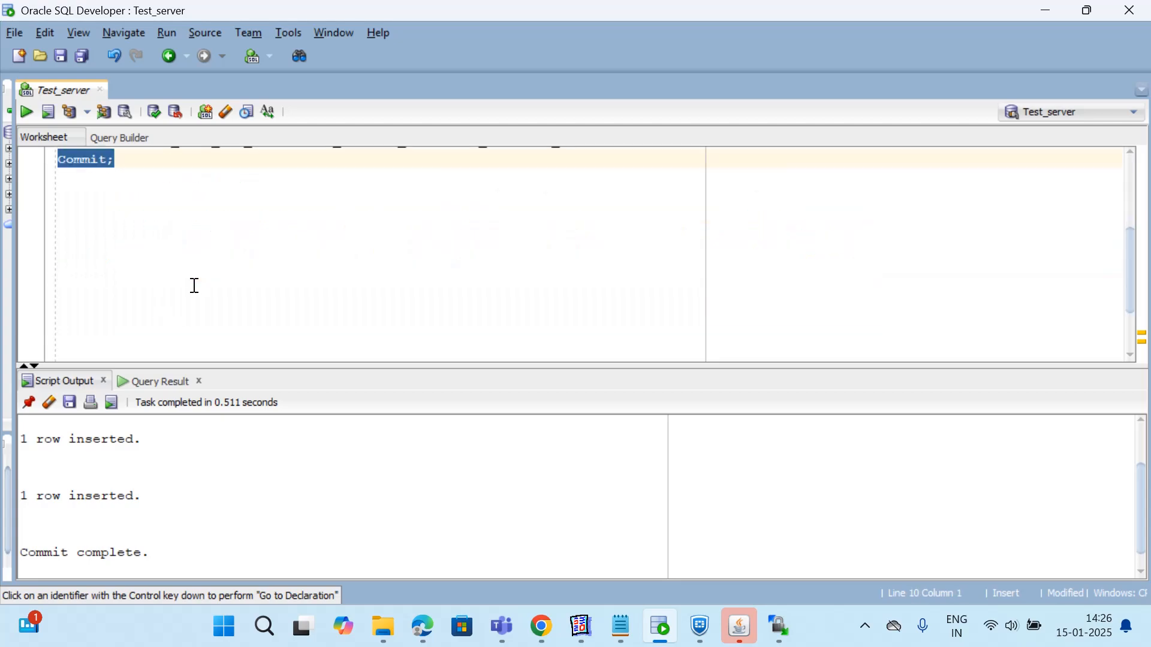
pyautogui.scroll(3, 193, 285)
pyautogui.scroll(-2, 192, 284)
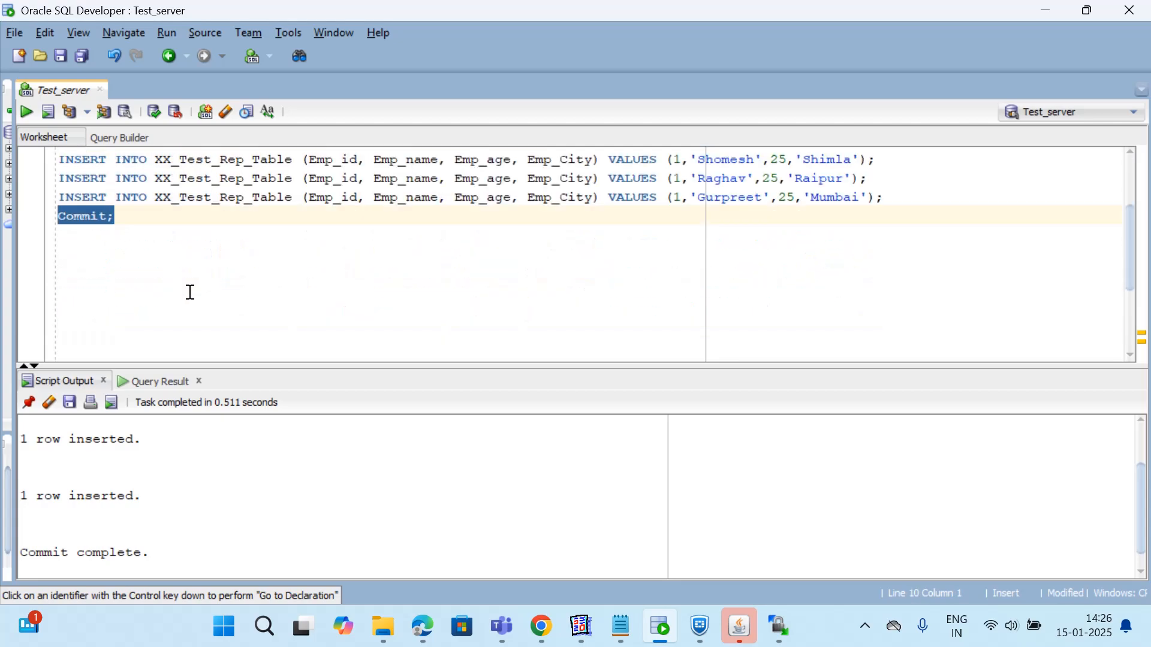
# - Add the query "Select * from XX_Test_Rep_Table;" below the Commit statement and run it
pyautogui.click(162, 216)
pyautogui.press('Return')
pyautogui.press('Return')
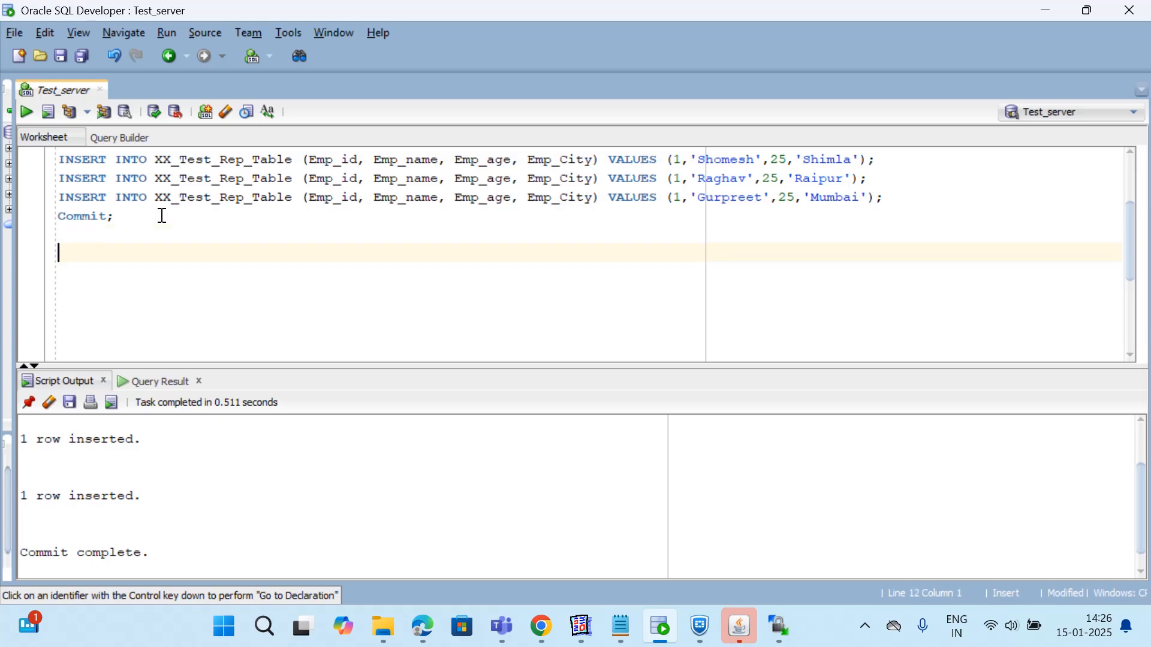
pyautogui.write('Select * from')
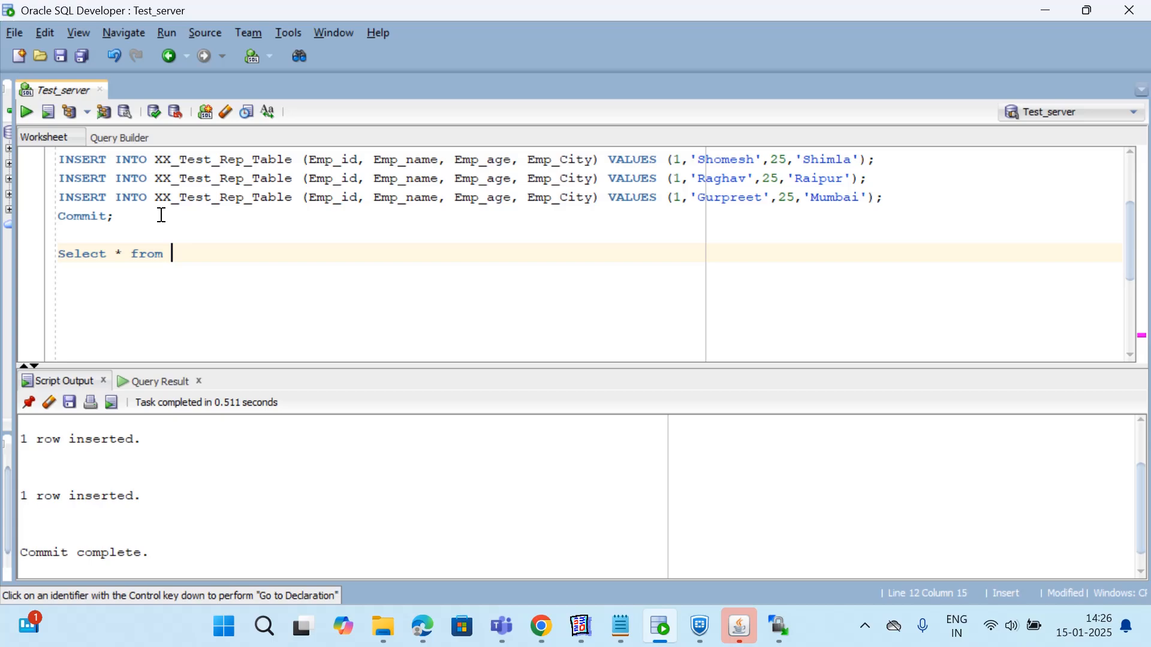
pyautogui.scroll(2, 176, 232)
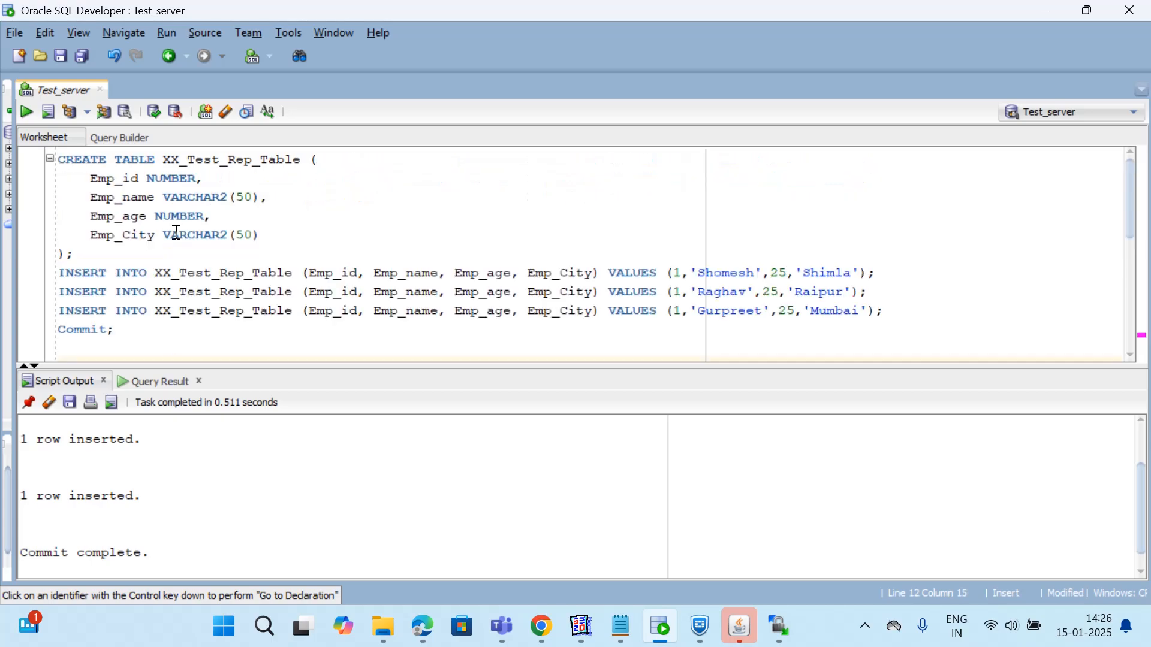
pyautogui.moveTo(303, 158); pyautogui.dragTo(163, 159)
pyautogui.hotkey('ctrl', 'c')
pyautogui.scroll(-2, 254, 221)
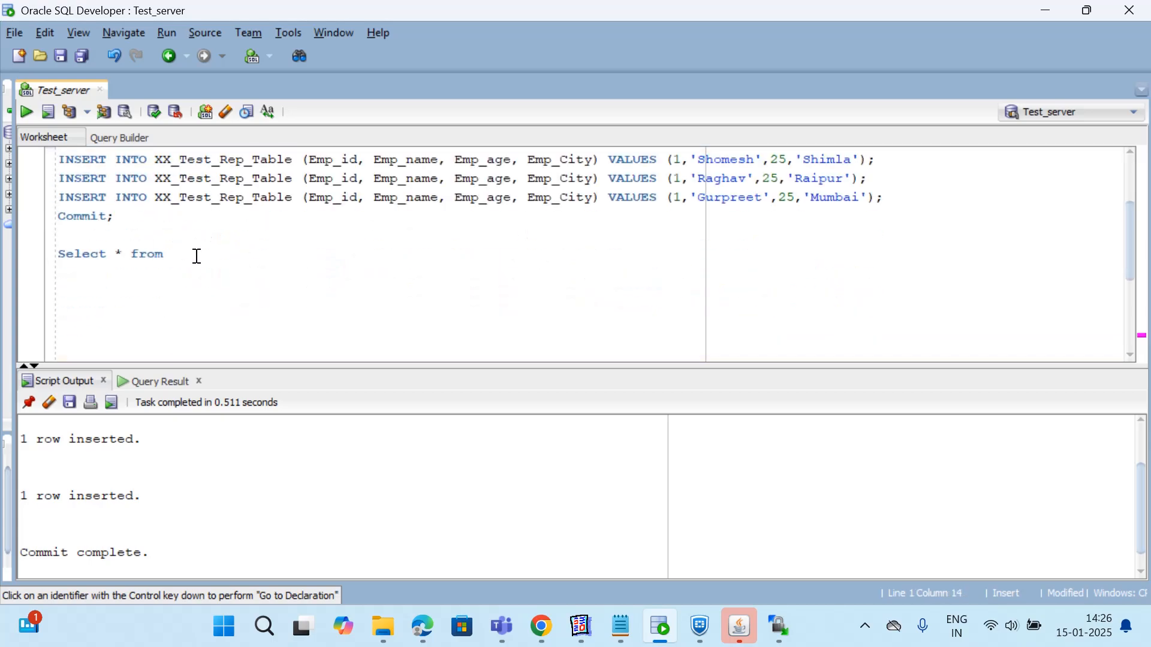
pyautogui.click(195, 254)
pyautogui.hotkey('ctrl', 'v')
pyautogui.write(';')
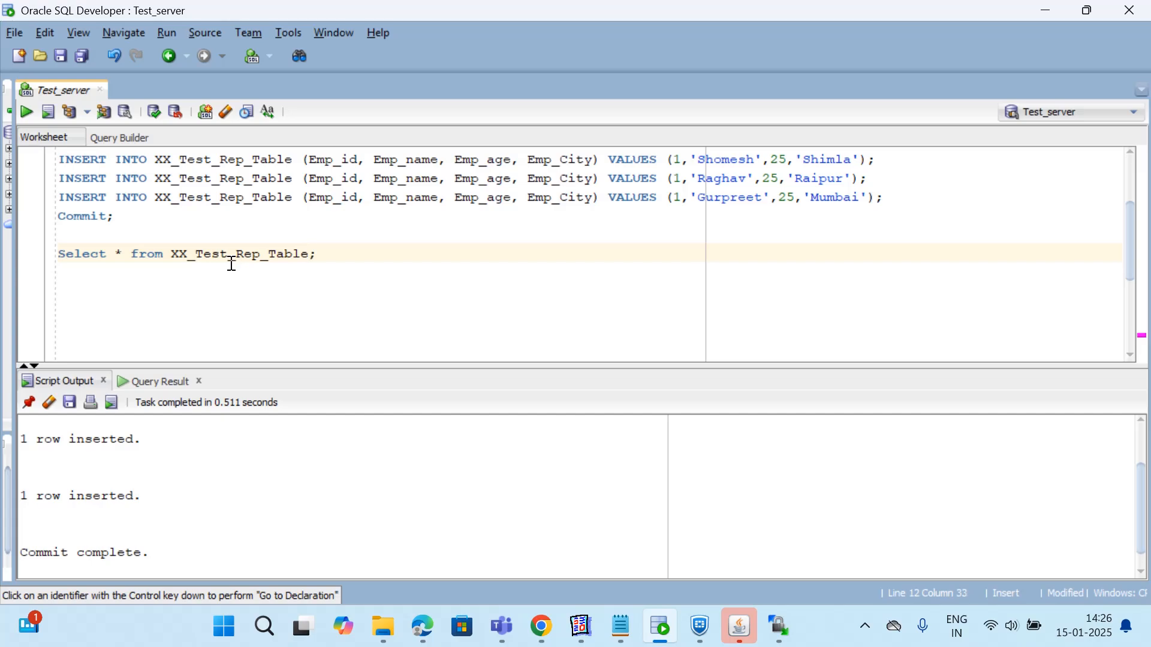
pyautogui.hotkey('ctrl', 'Return')
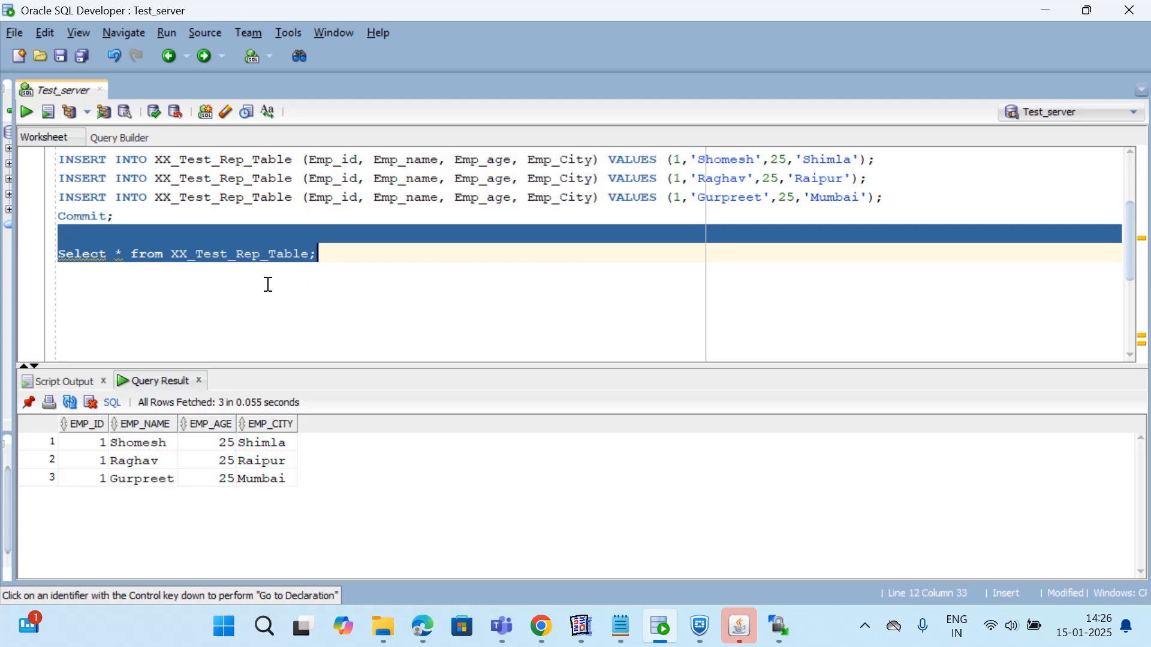
pyautogui.scroll(1, 268, 284)
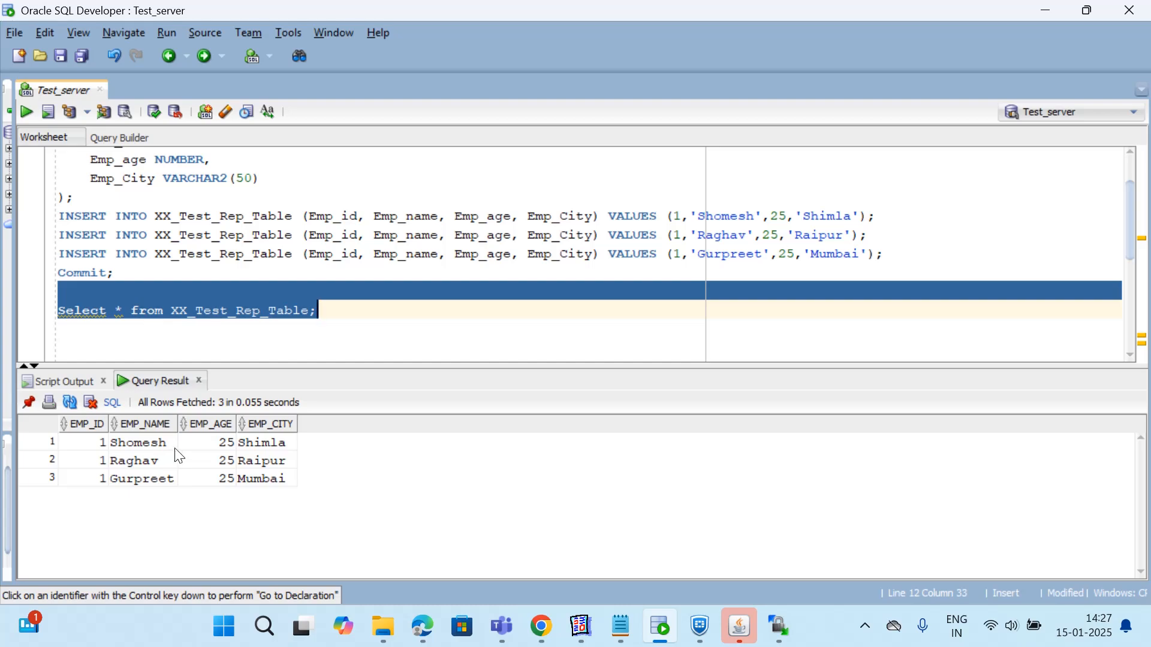
pyautogui.click(324, 314)
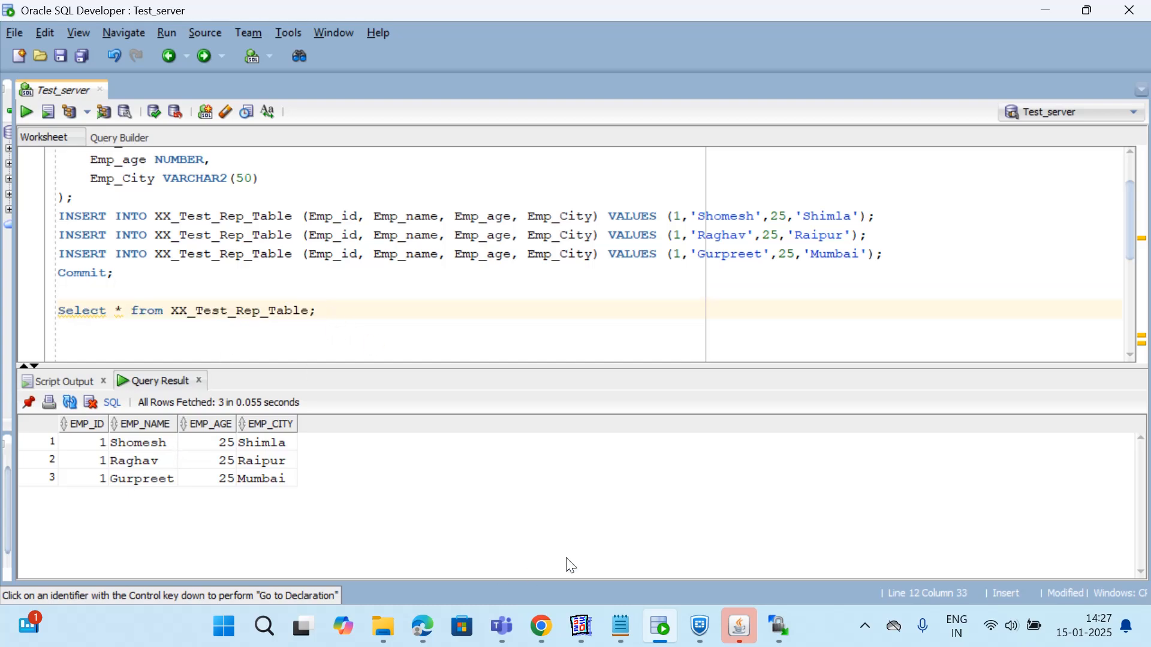
pyautogui.moveTo(357, 311); pyautogui.dragTo(52, 318)
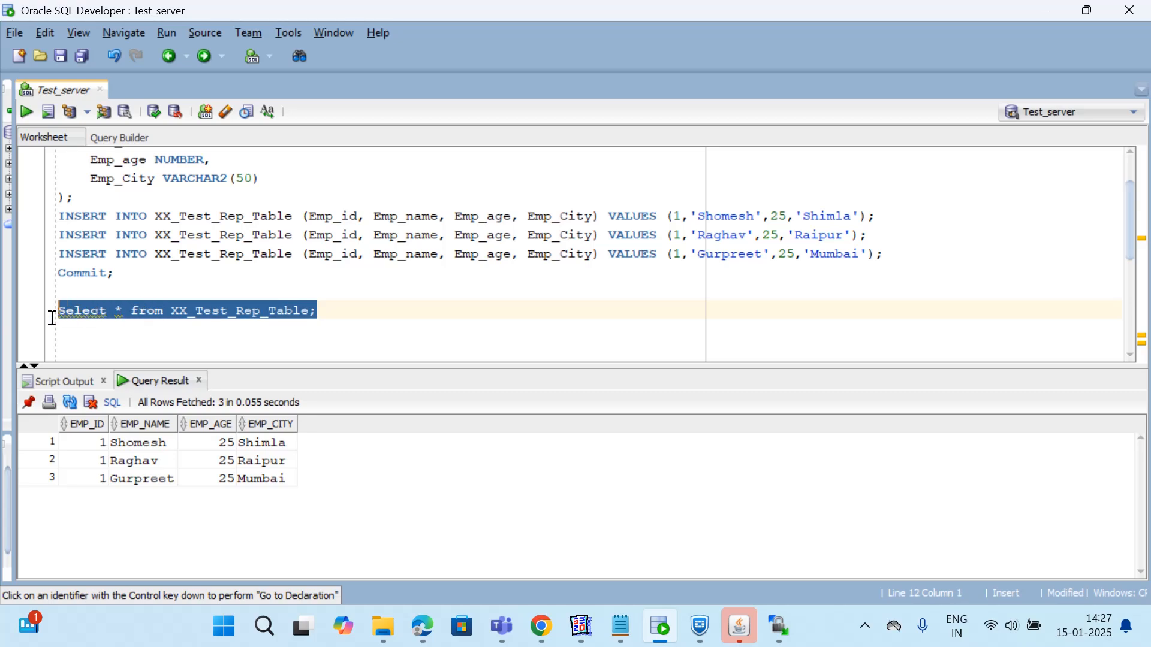
pyautogui.click(383, 307)
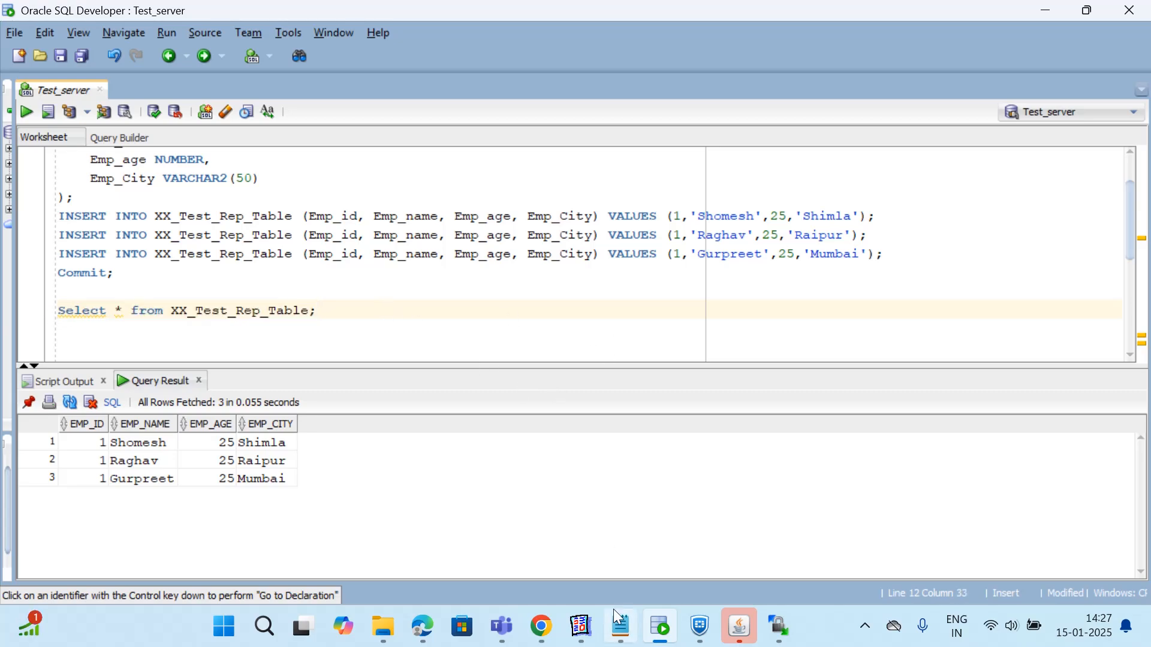
# - Switch to Reports Builder and open the data model of the XX_IND_RDF_REPORT report
pyautogui.moveTo(586, 630)
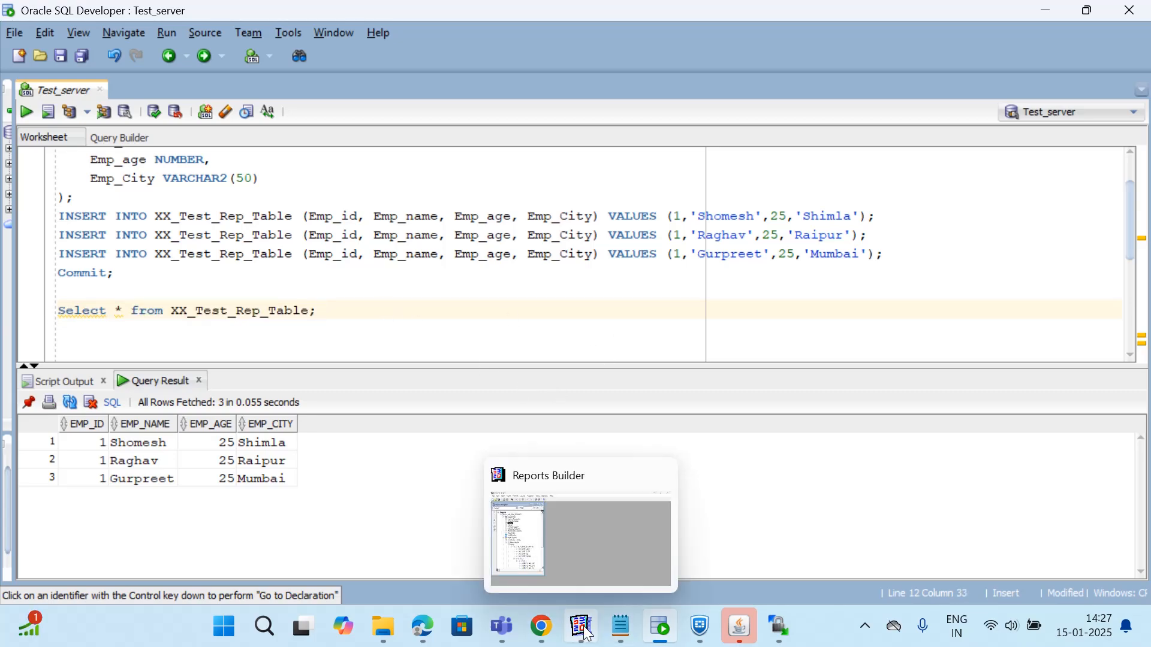
pyautogui.click(585, 559)
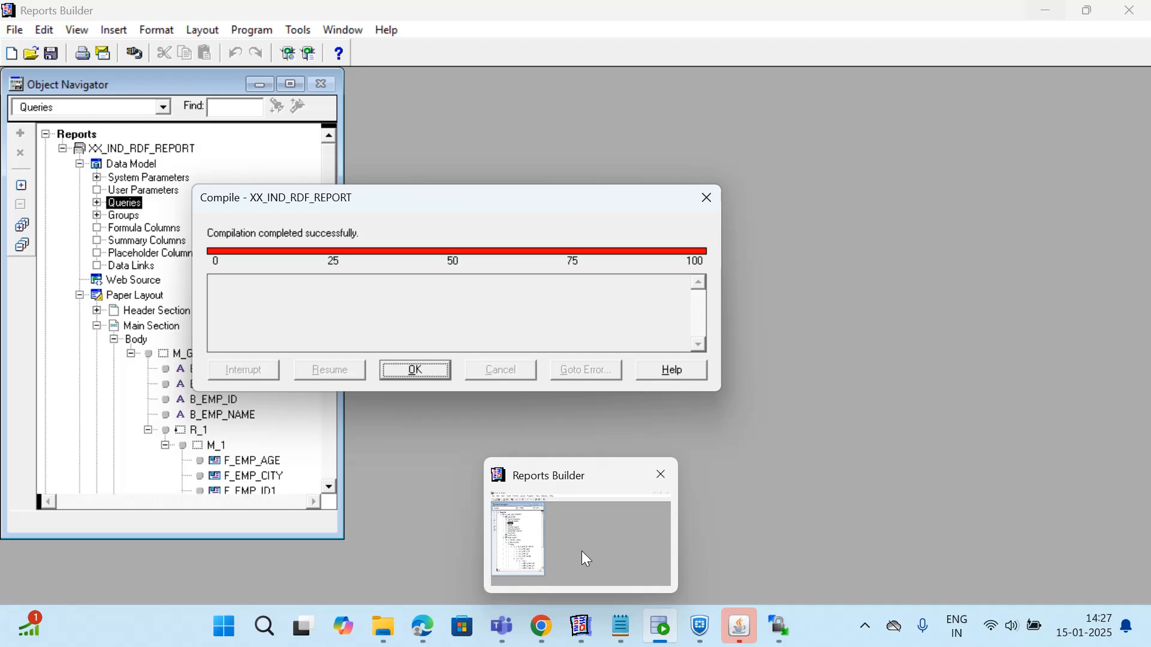
pyautogui.click(582, 551)
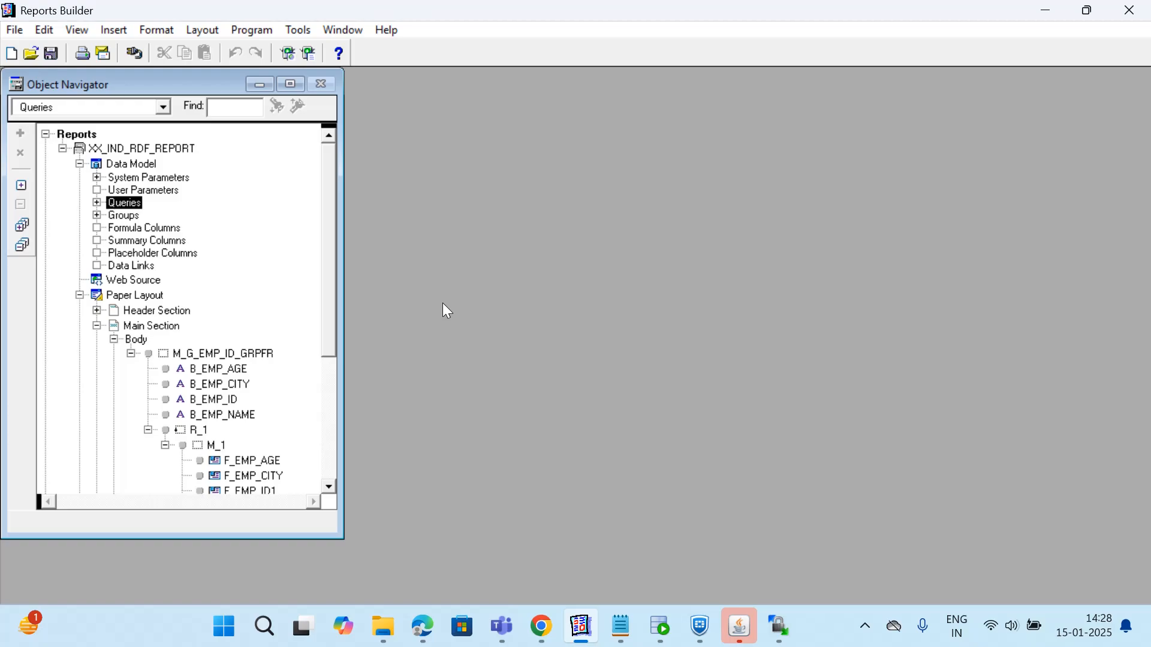
pyautogui.click(124, 152)
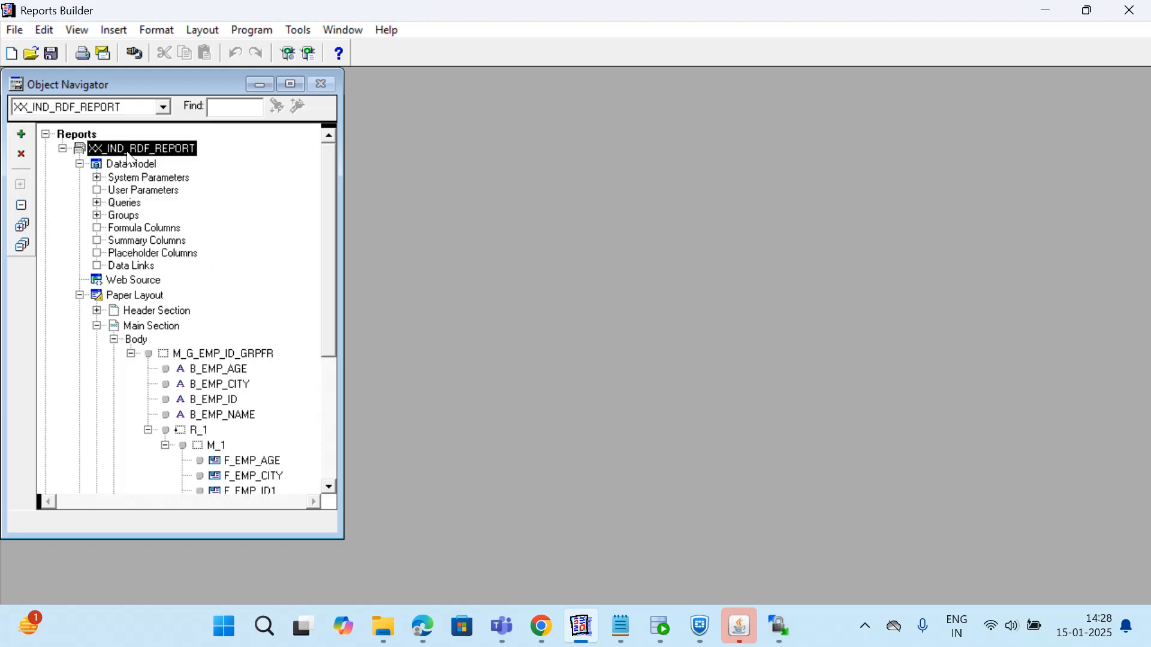
pyautogui.doubleClick(97, 164)
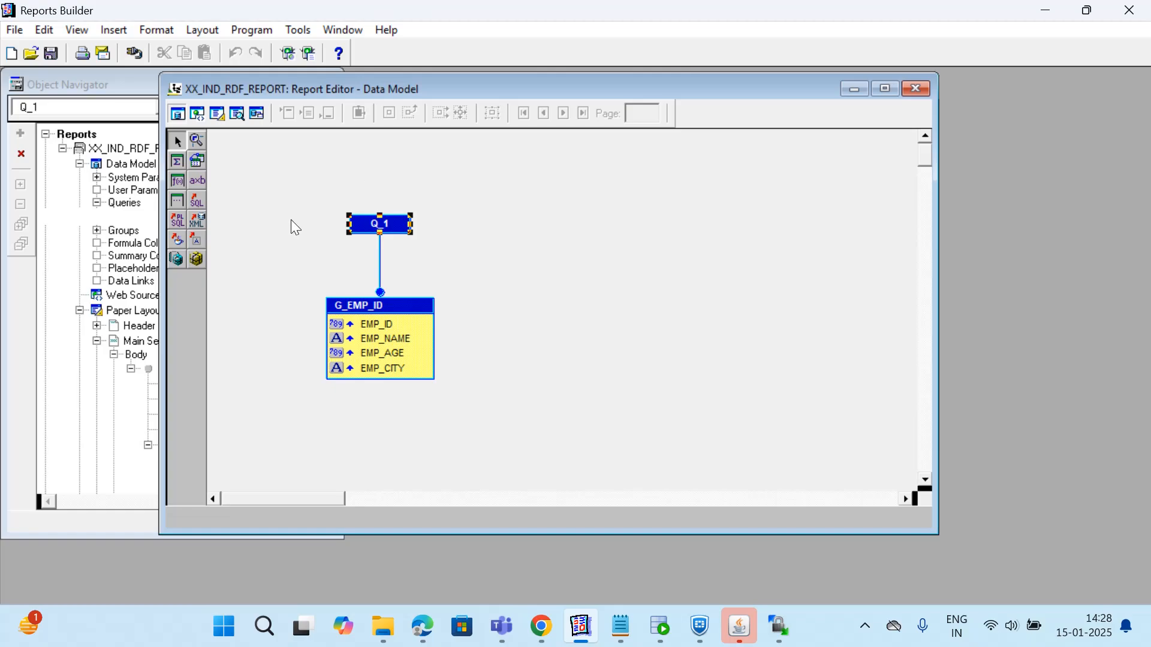
# - Add a second SQL query beside Q_1 using the worksheet's statement "Select * from XX_Test_Rep_Table;"
pyautogui.click(198, 204)
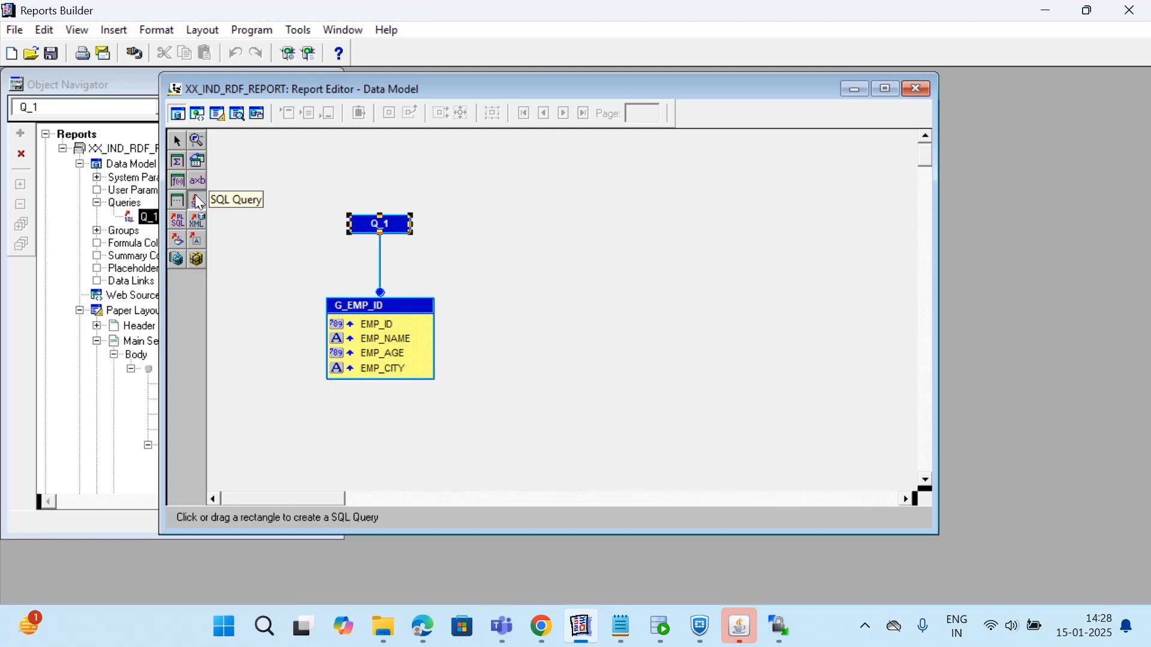
pyautogui.moveTo(530, 202); pyautogui.dragTo(655, 228)
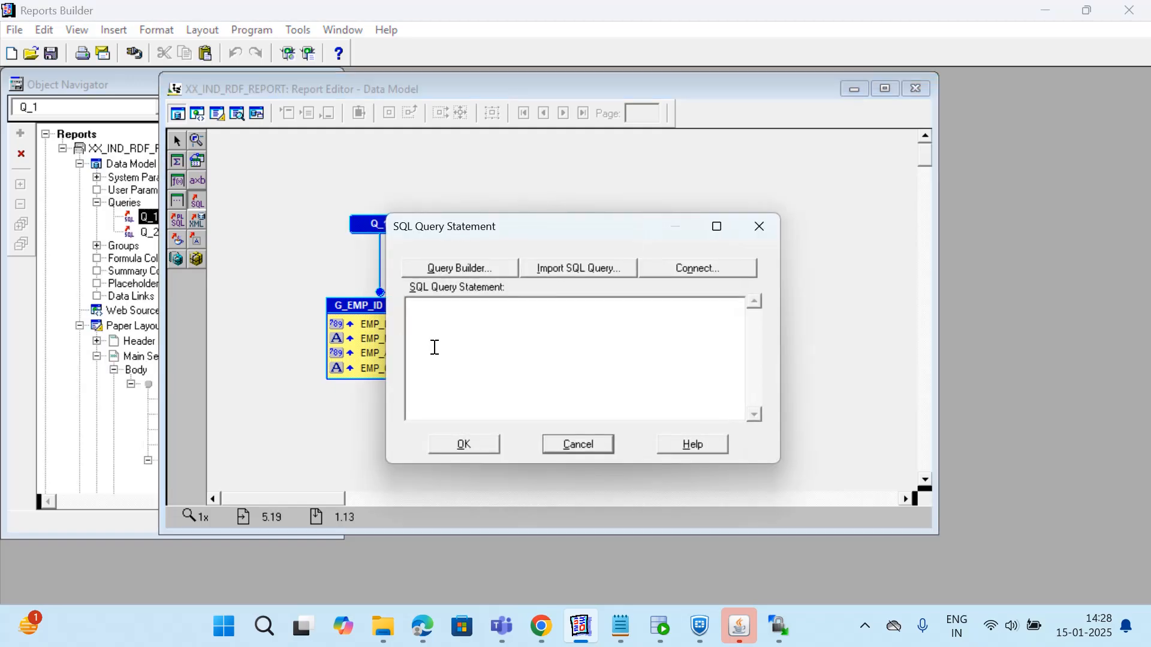
pyautogui.click(662, 630)
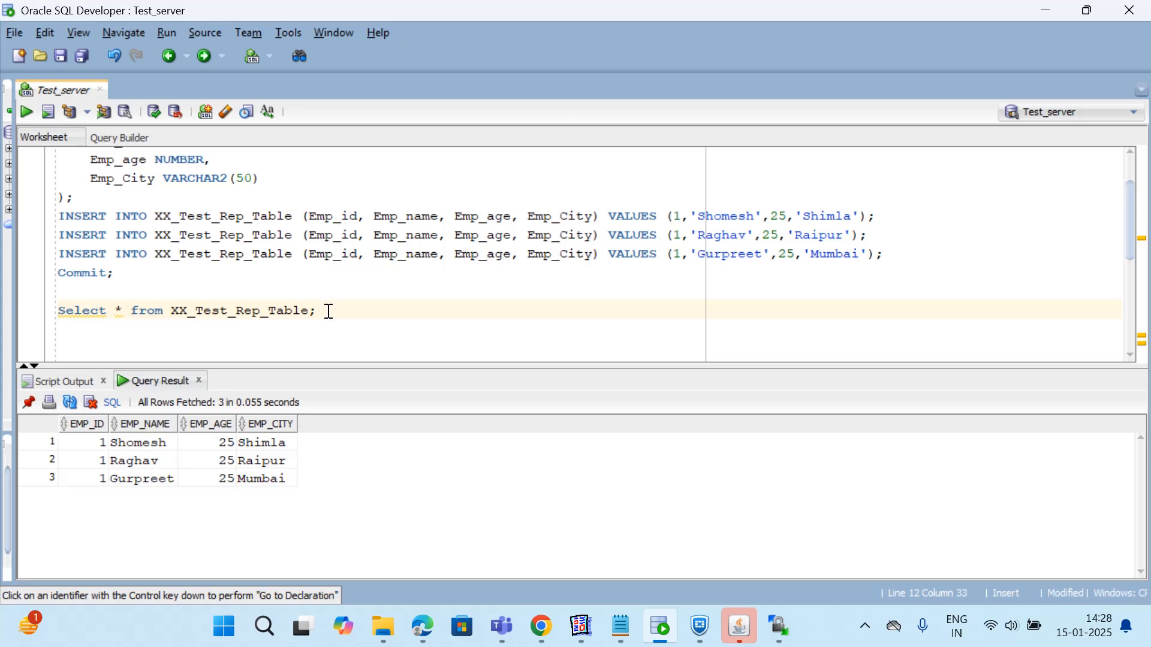
pyautogui.moveTo(326, 308); pyautogui.dragTo(45, 311)
pyautogui.hotkey('ctrl', 'c')
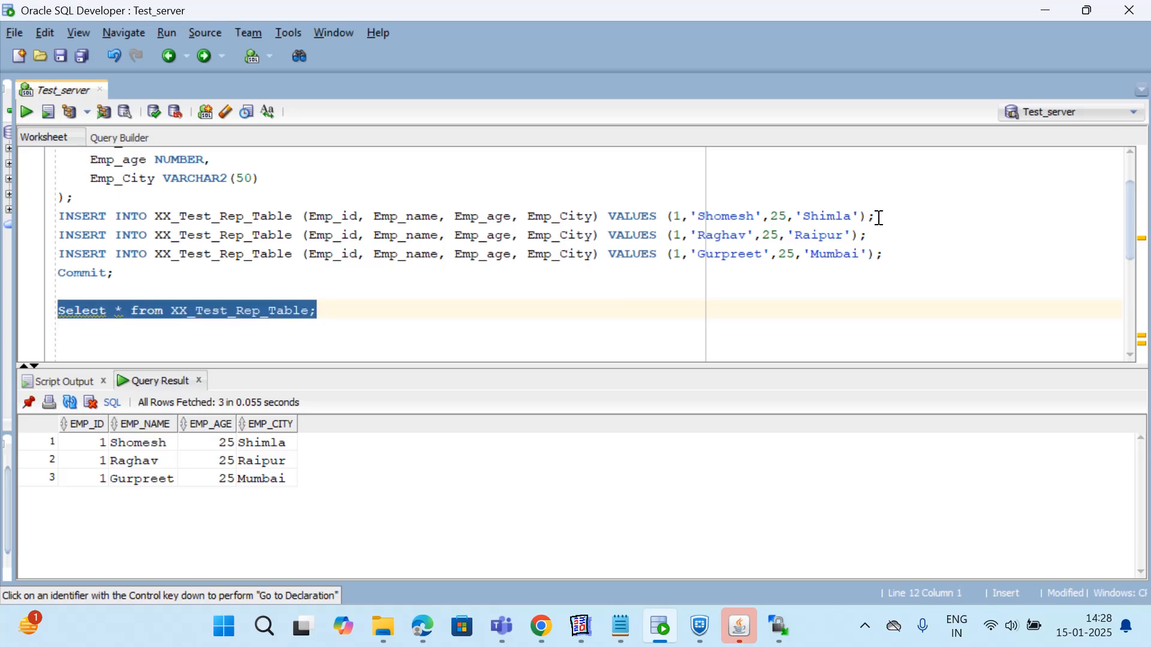
pyautogui.click(1044, 17)
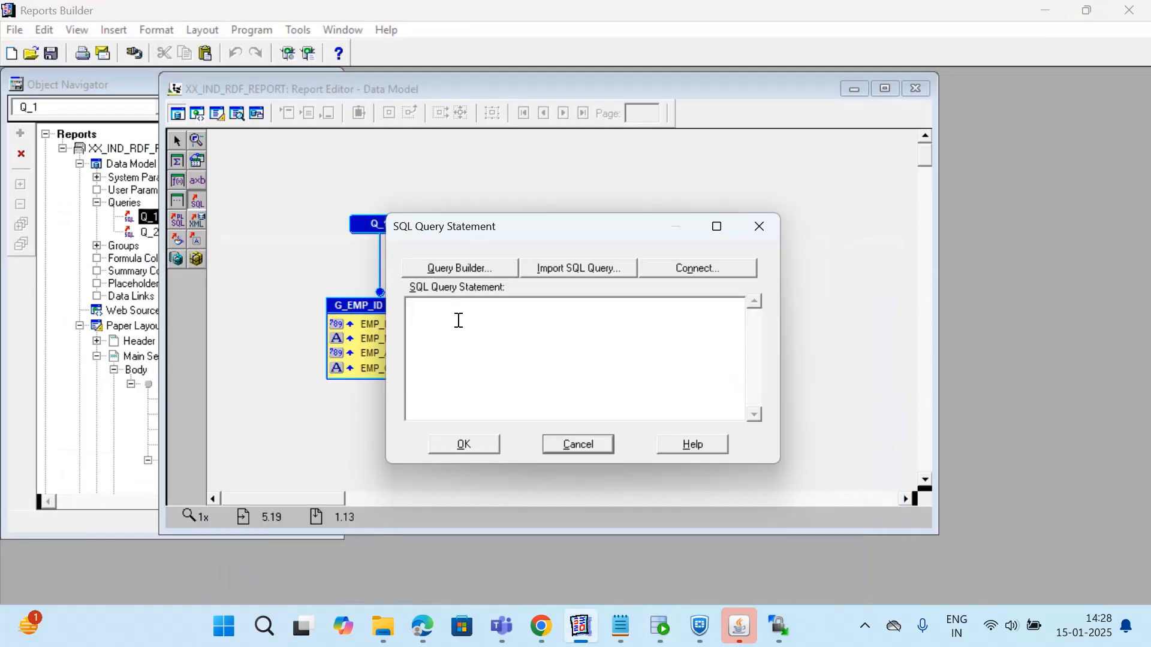
pyautogui.hotkey('ctrl', 'v')
pyautogui.click(483, 444)
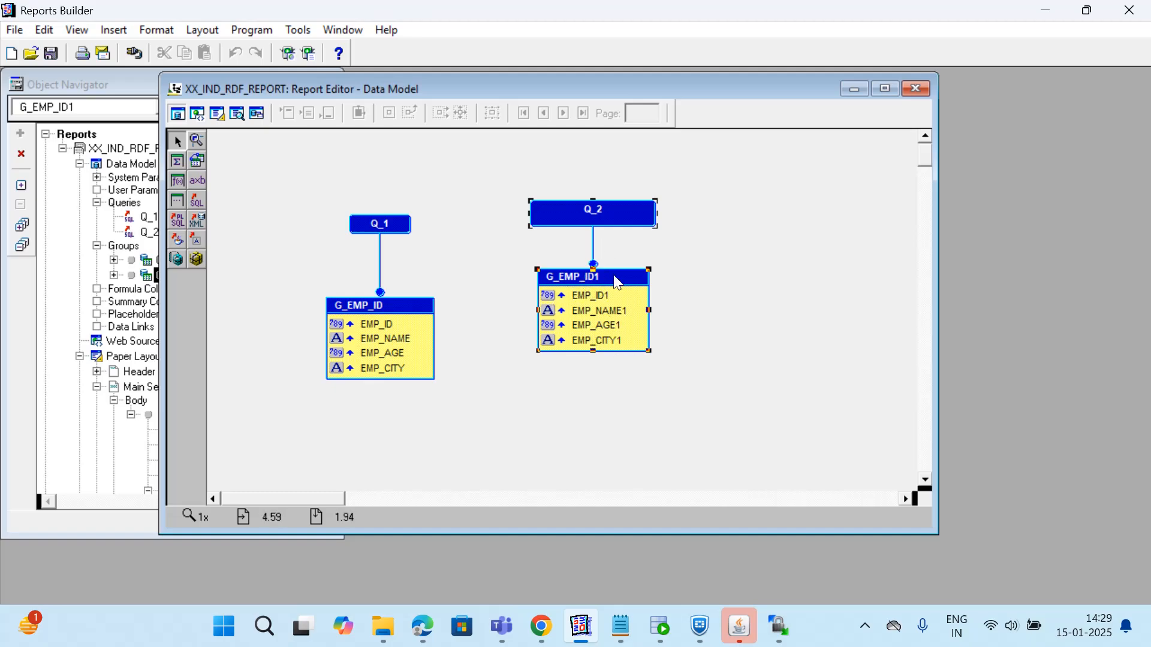
# - Place a third SQL query beside Q_2 and dismiss its statement dialog without entering a query
pyautogui.click(591, 211)
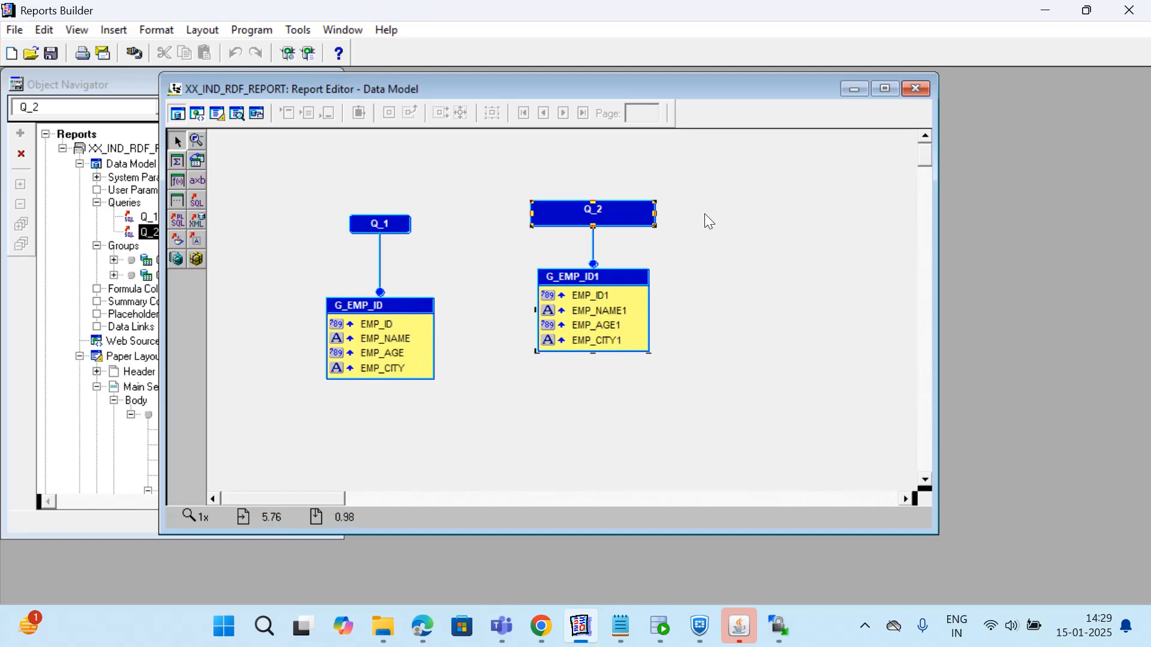
pyautogui.moveTo(704, 213); pyautogui.dragTo(793, 250)
pyautogui.click(199, 201)
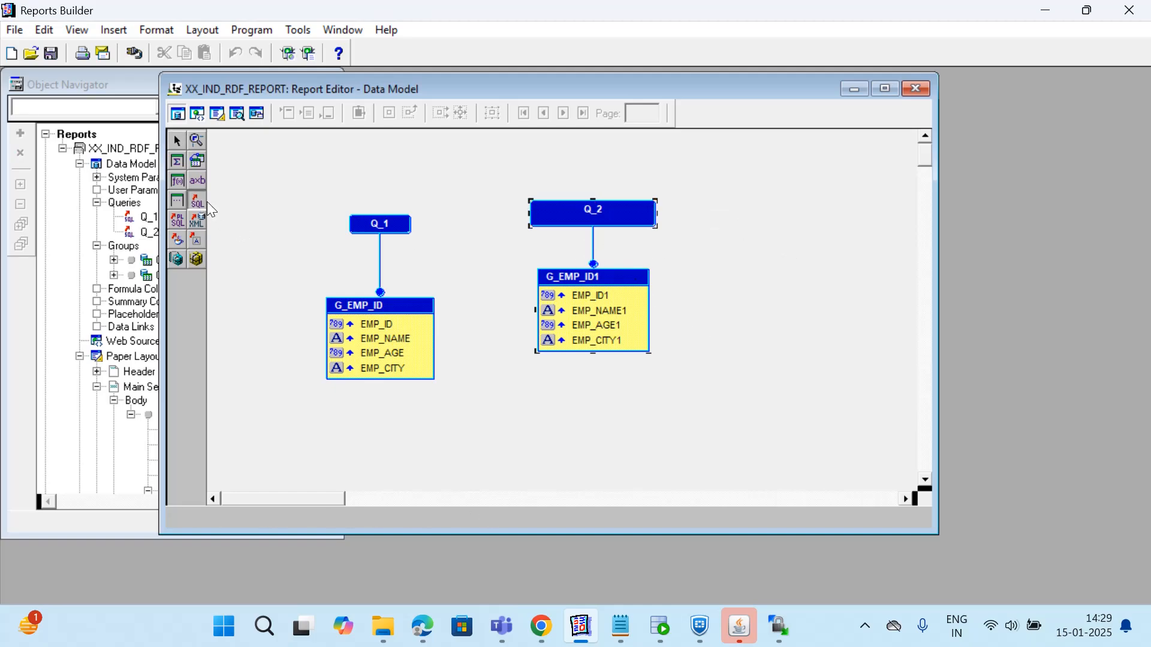
pyautogui.moveTo(719, 211); pyautogui.dragTo(832, 247)
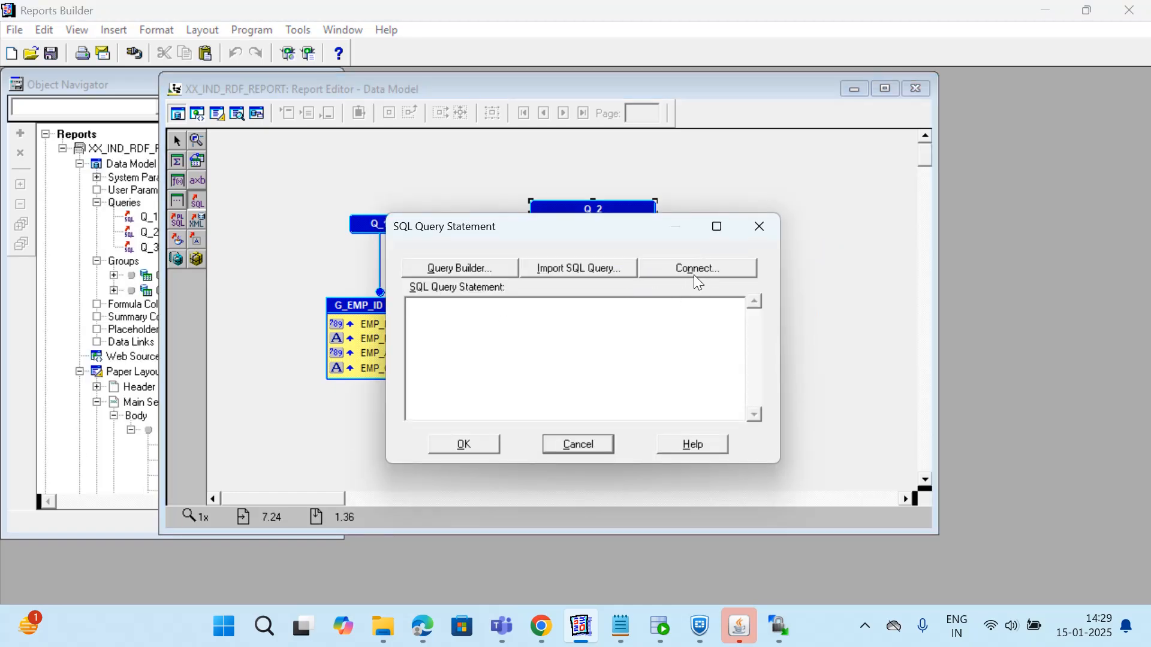
pyautogui.click(760, 226)
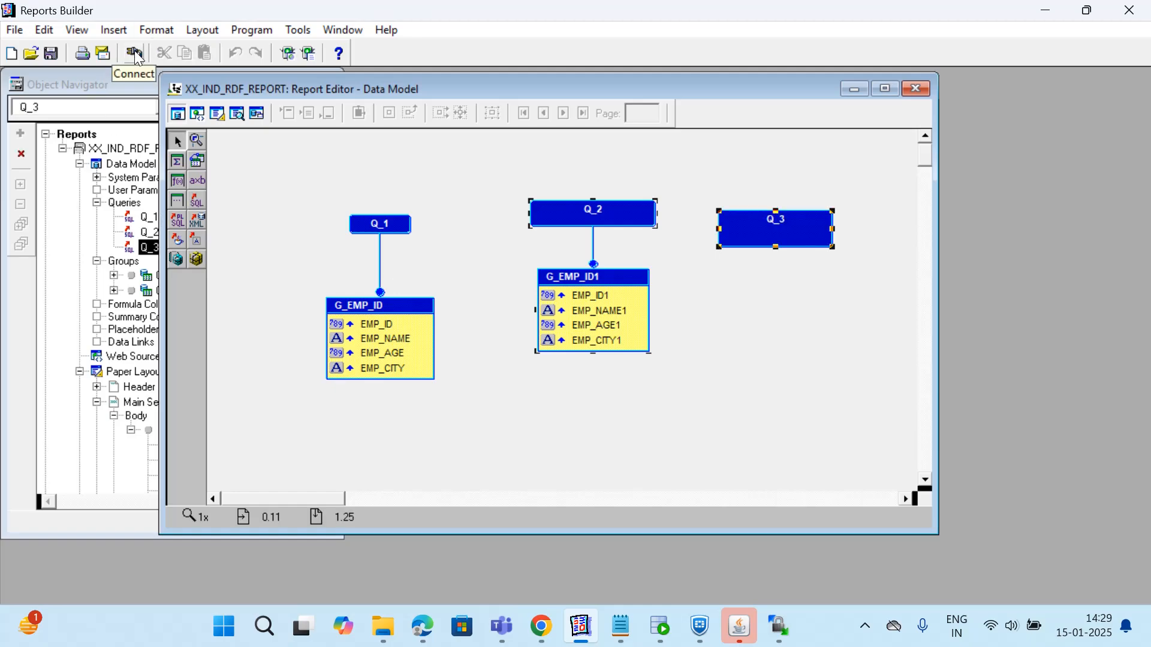
# - Delete the extra queries Q_3 and Q_2 from the data model
pyautogui.rightClick(760, 226)
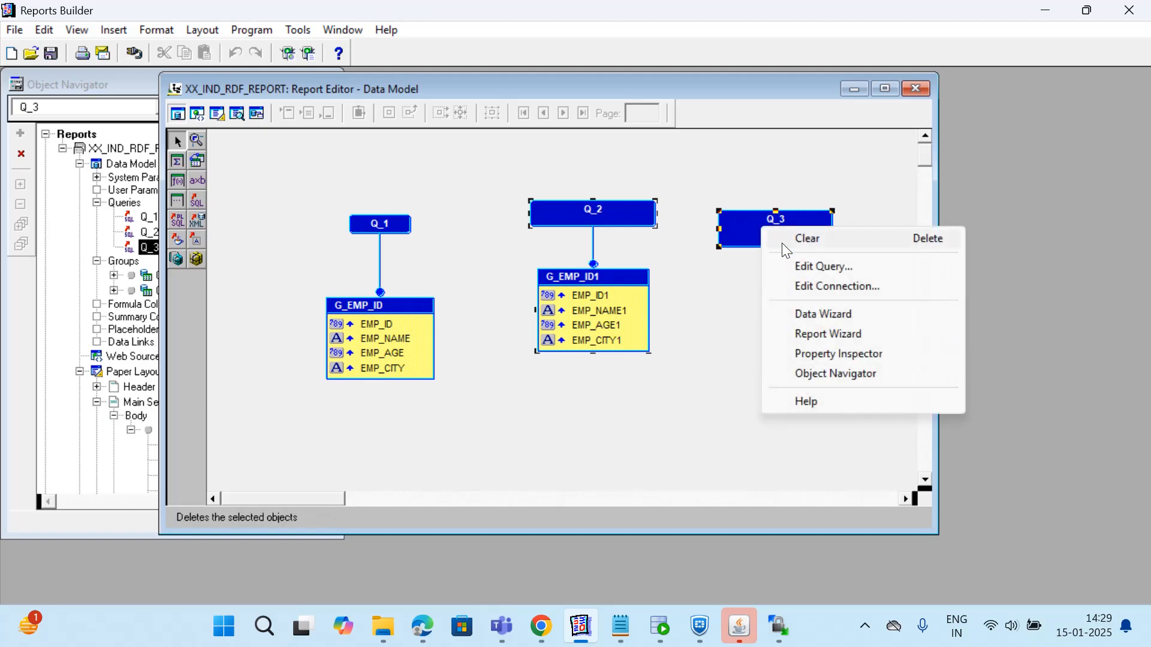
pyautogui.click(821, 243)
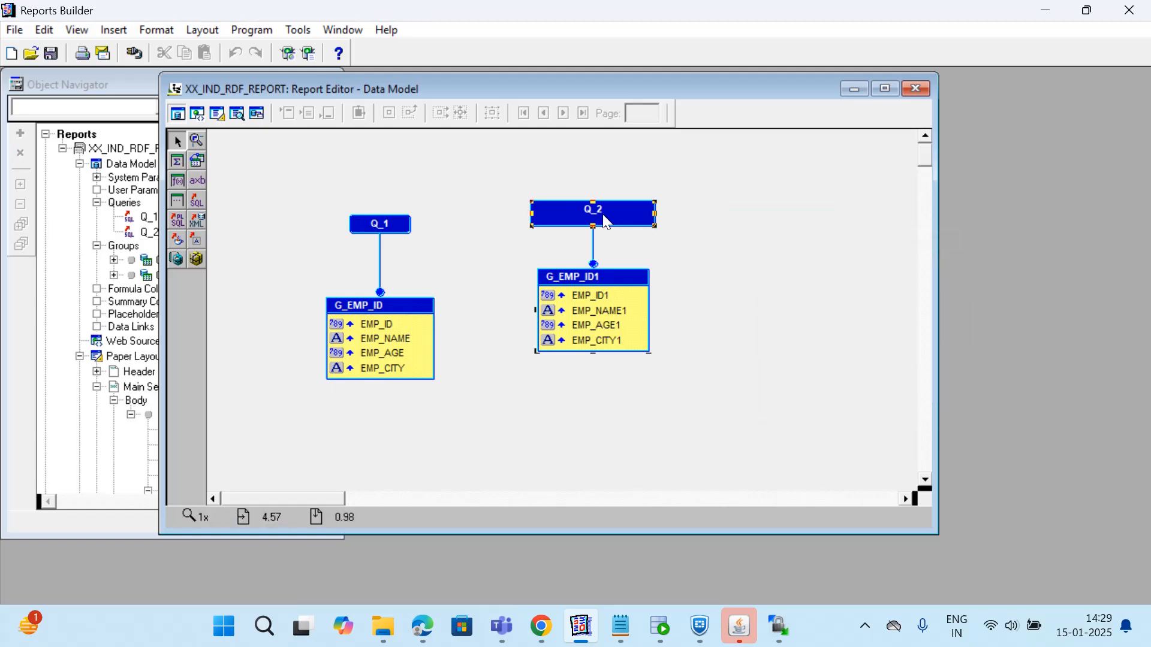
pyautogui.rightClick(606, 221)
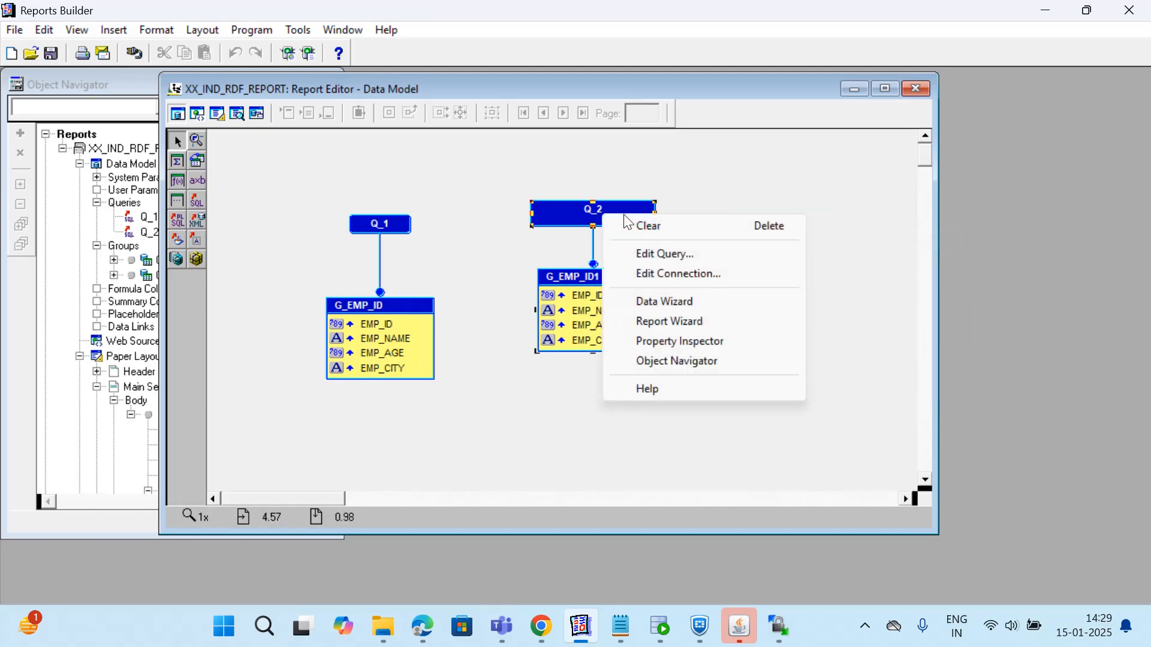
pyautogui.click(681, 235)
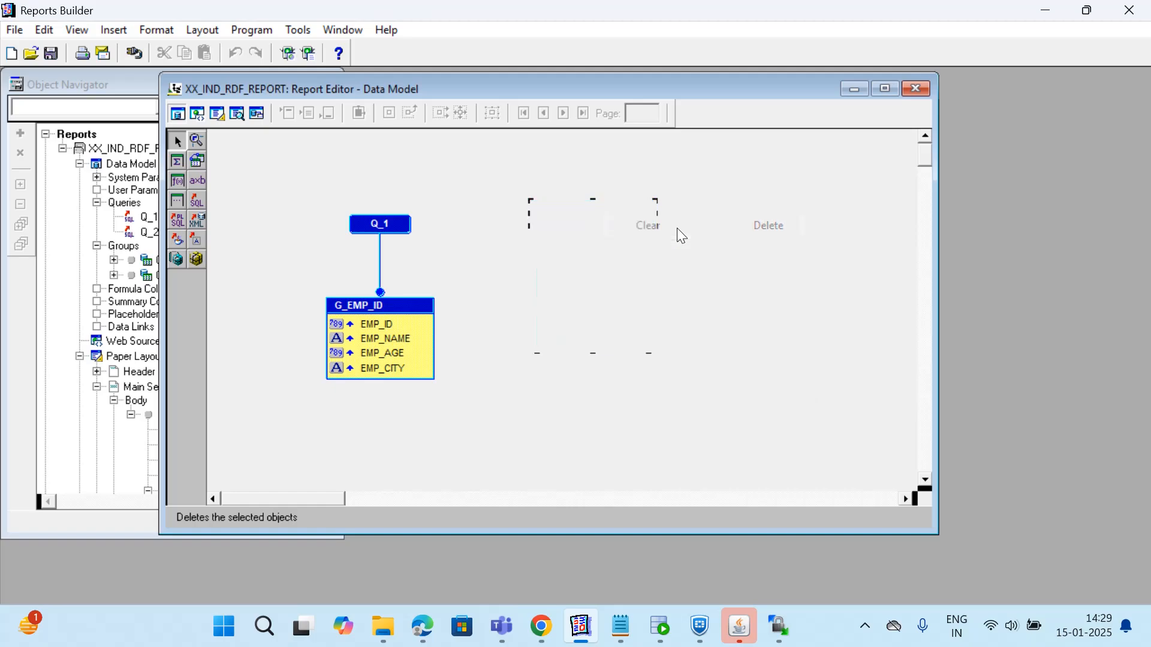
# - Open the SQL statement of query Q_1 to review it and close it without changes
pyautogui.doubleClick(381, 224)
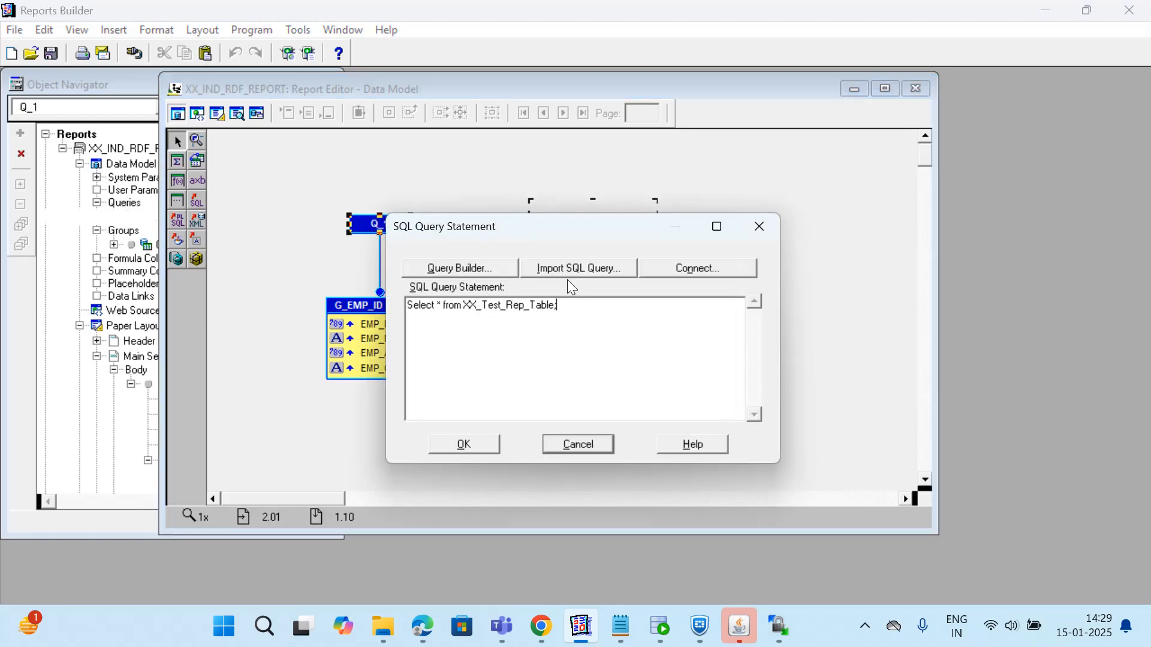
pyautogui.moveTo(580, 307); pyautogui.dragTo(416, 308)
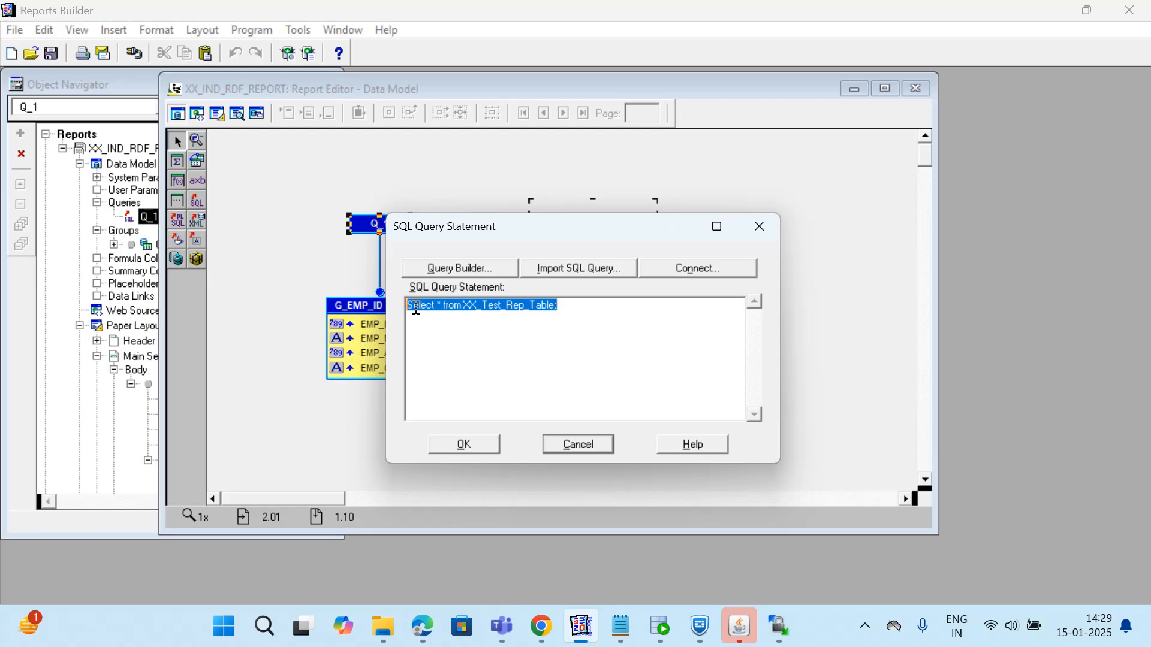
pyautogui.click(558, 307)
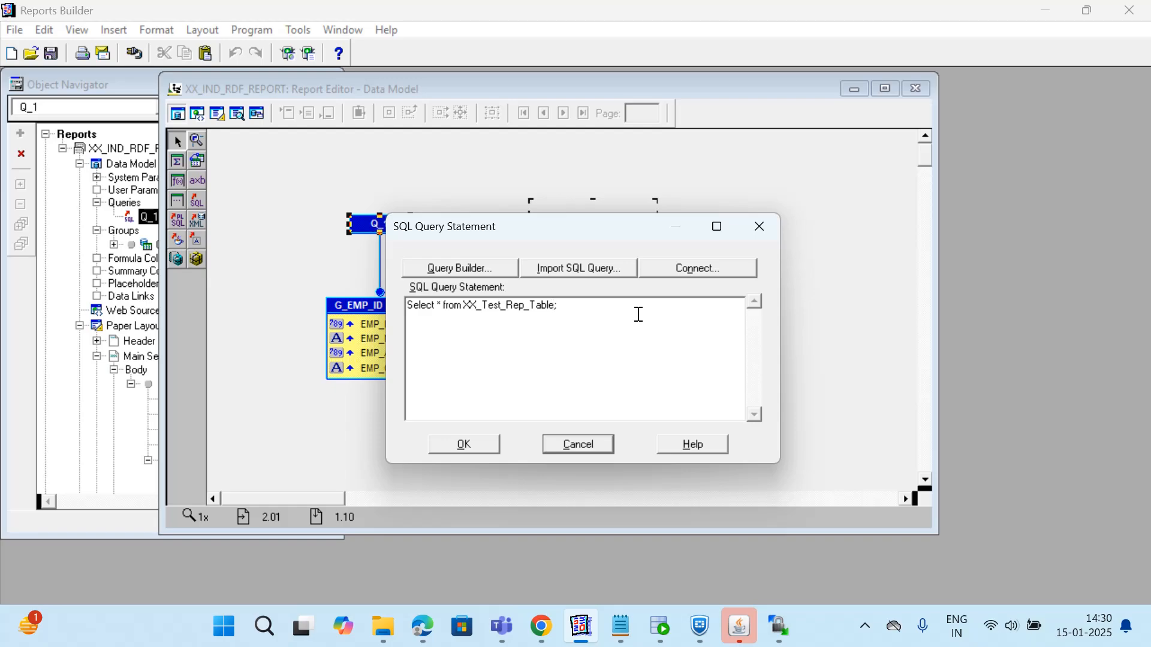
pyautogui.click(758, 221)
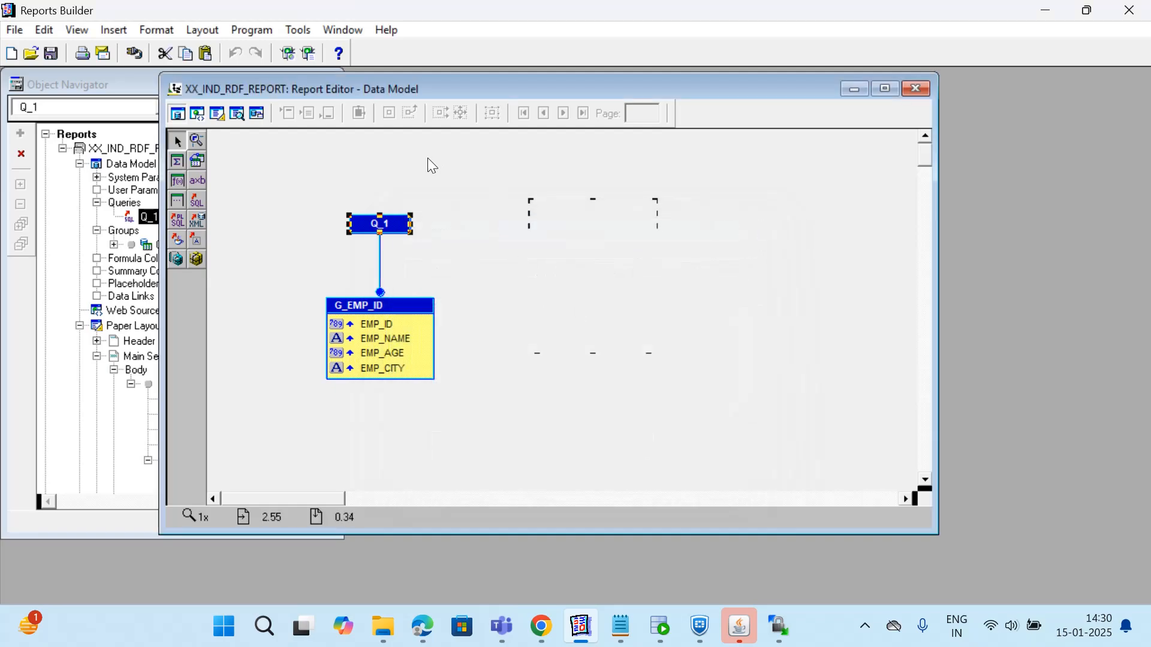
# - Switch between the Object Navigator and the report's data model editor, moving the editor aside to view both windows
pyautogui.click(339, 30)
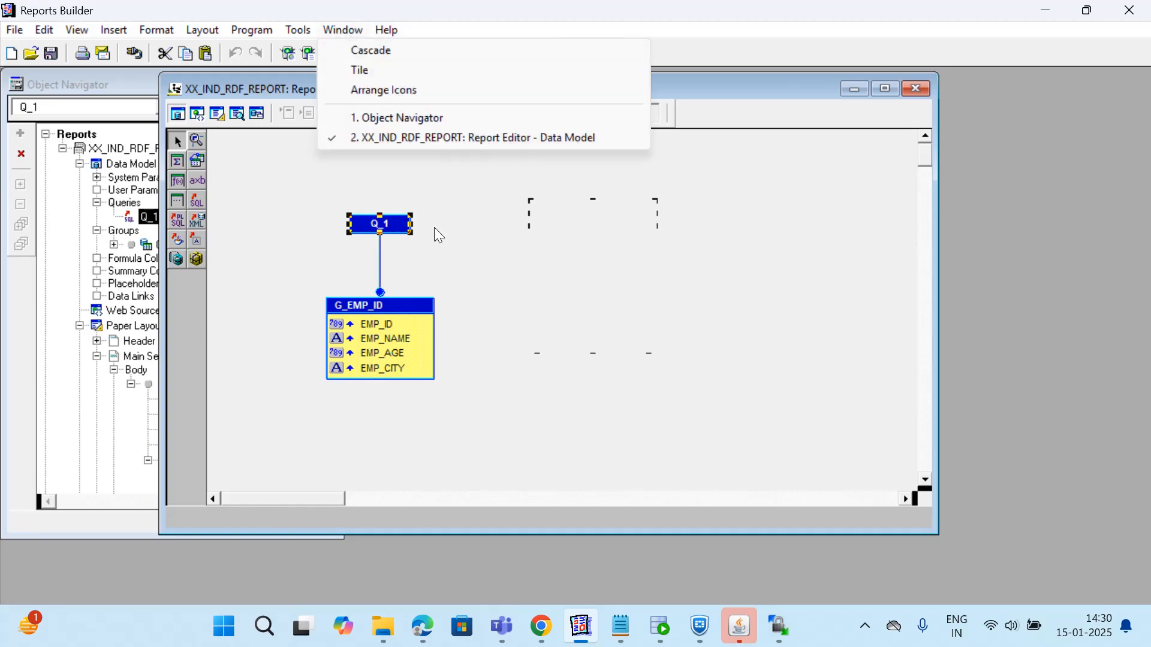
pyautogui.click(704, 93)
pyautogui.moveTo(652, 88); pyautogui.dragTo(768, 95)
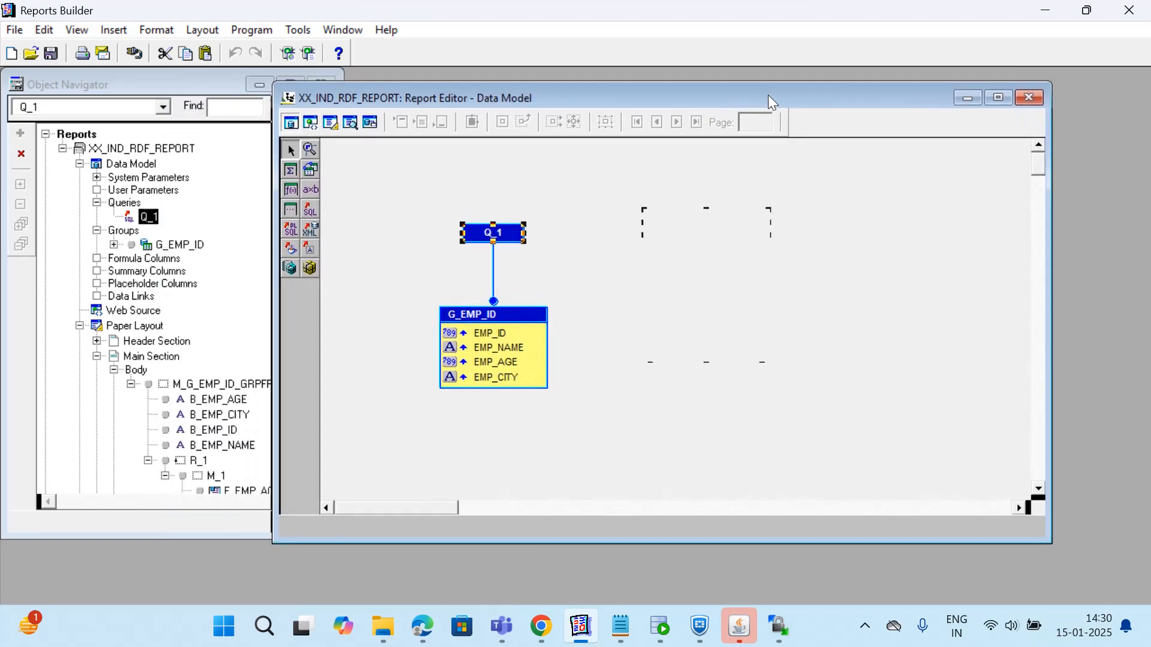
pyautogui.click(342, 30)
pyautogui.click(411, 118)
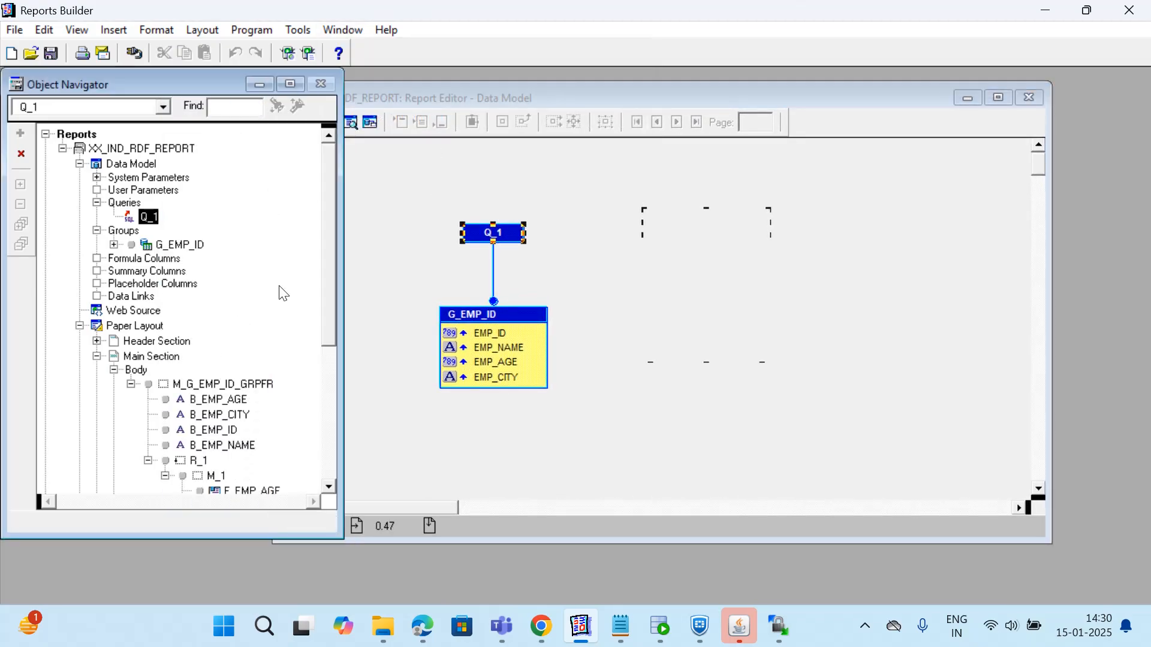
pyautogui.click(342, 30)
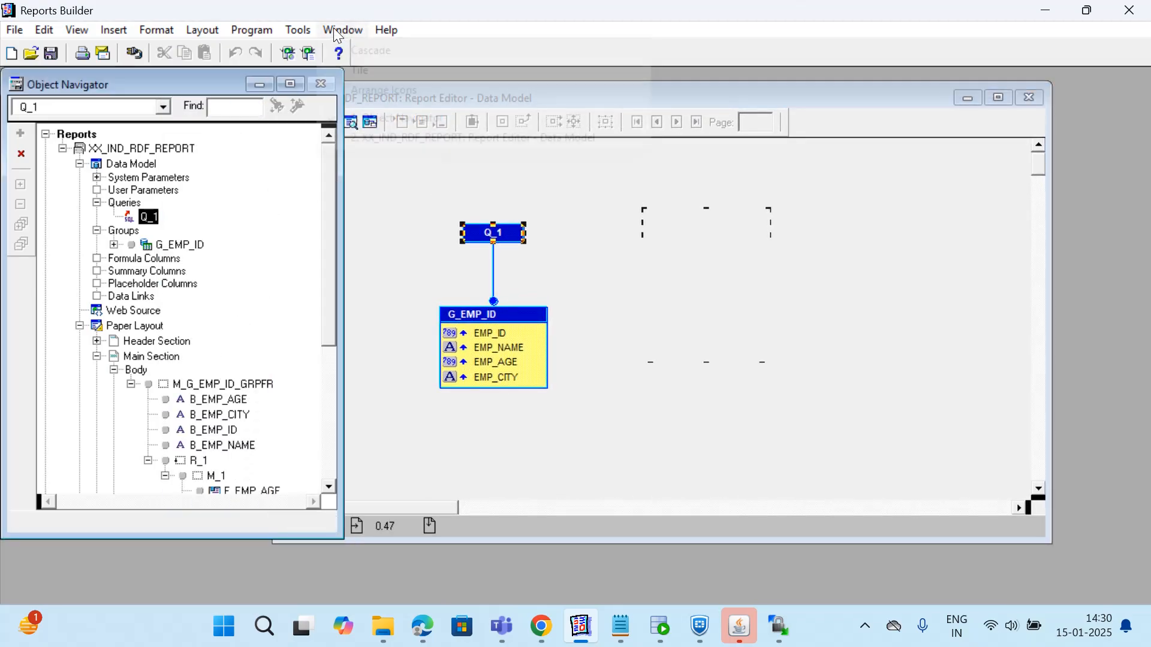
pyautogui.click(394, 134)
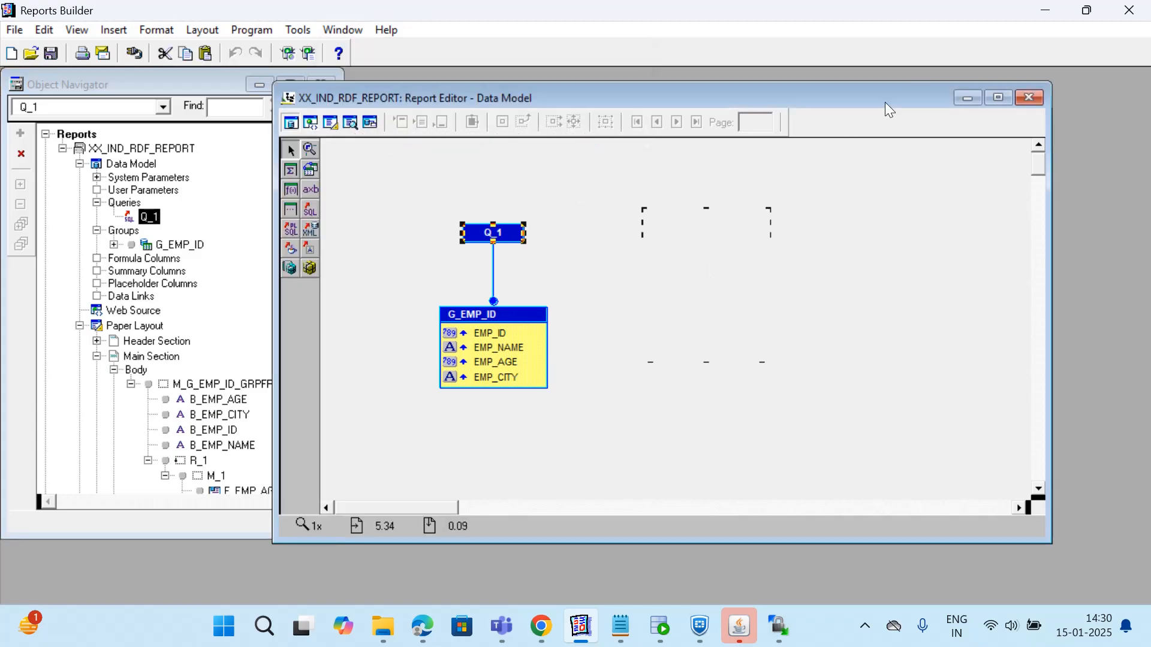
pyautogui.moveTo(883, 97); pyautogui.dragTo(788, 91)
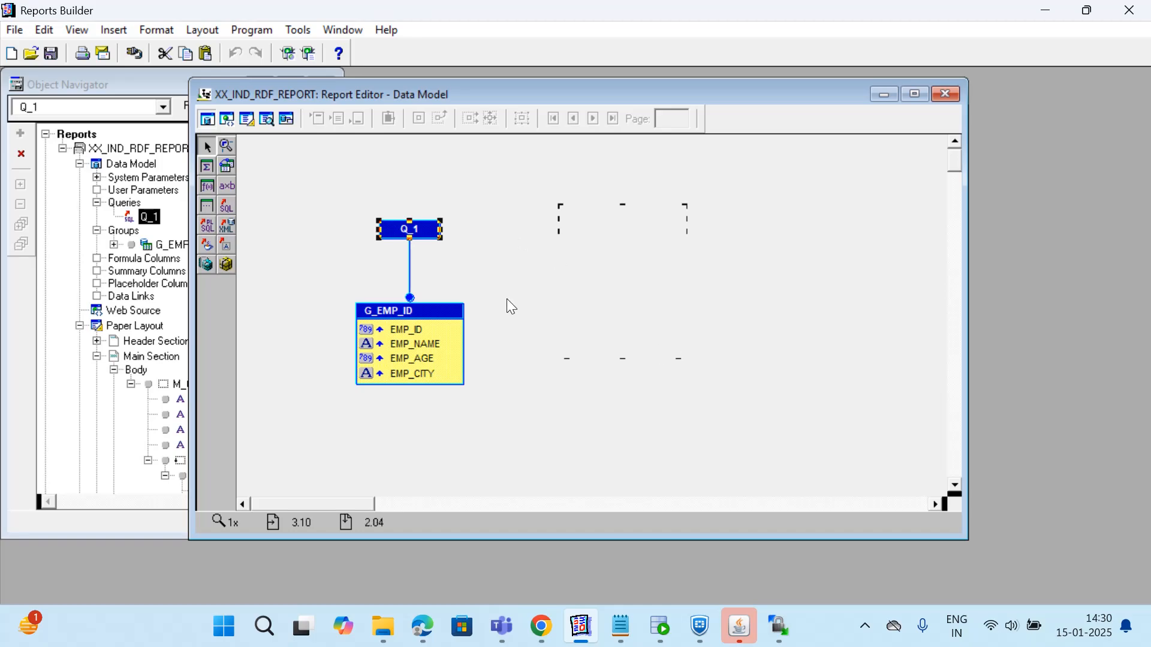
pyautogui.click(342, 30)
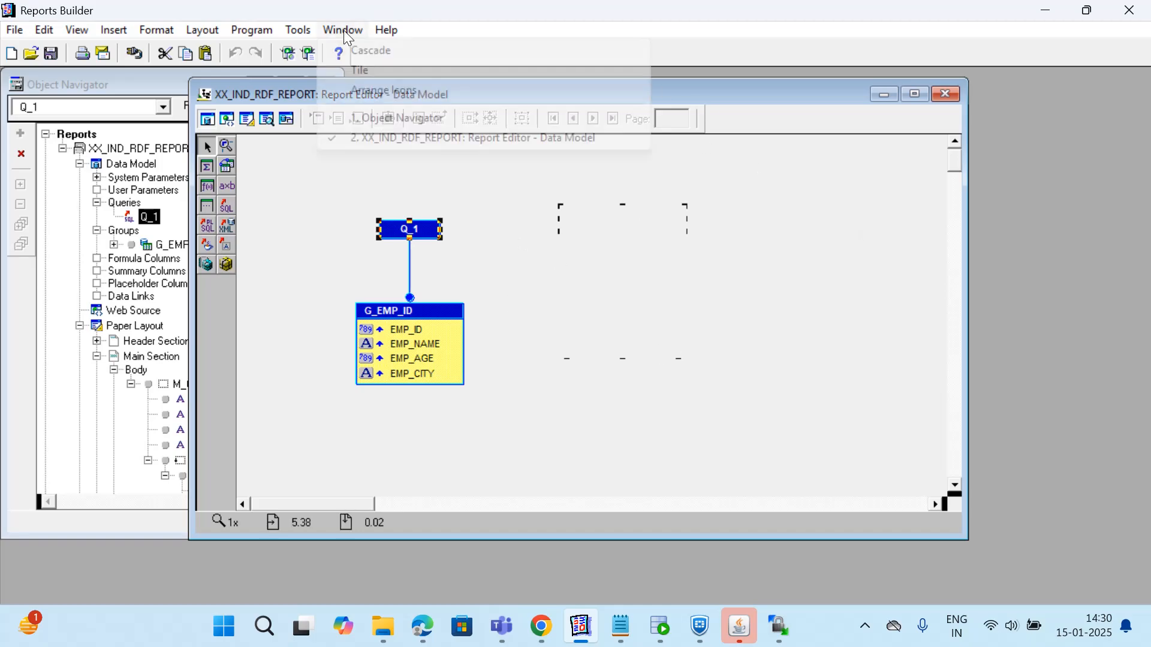
pyautogui.click(785, 102)
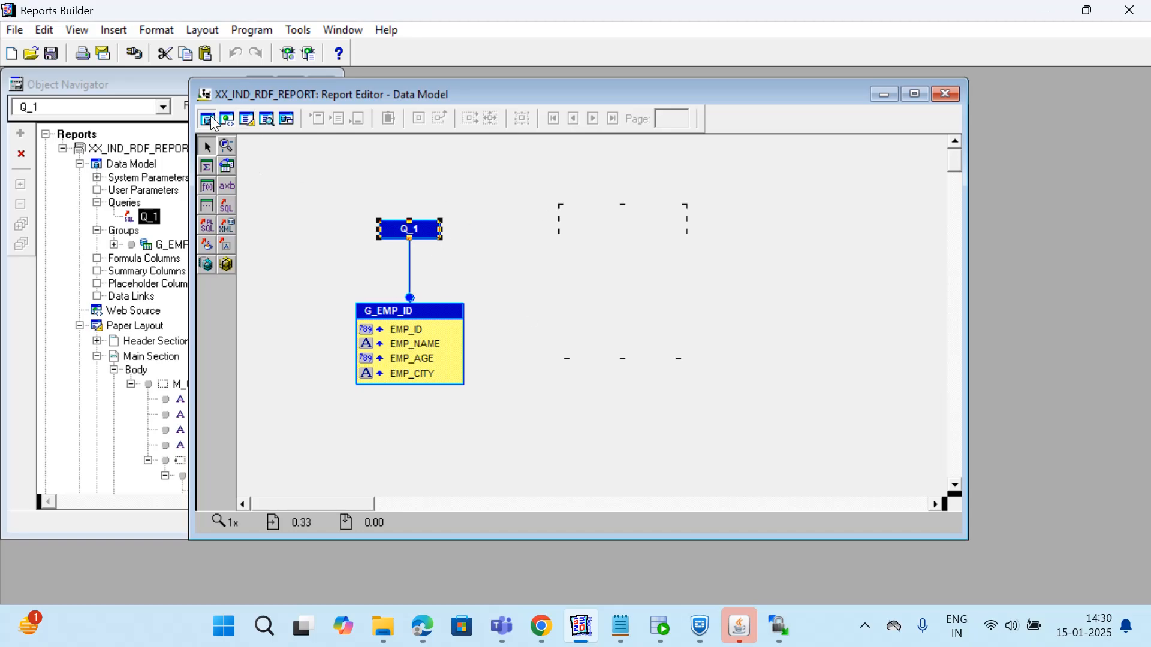
# - Show the report's paper layout, collapse the Data Model branch in the Object Navigator and keep Paper Layout expanded
pyautogui.click(246, 119)
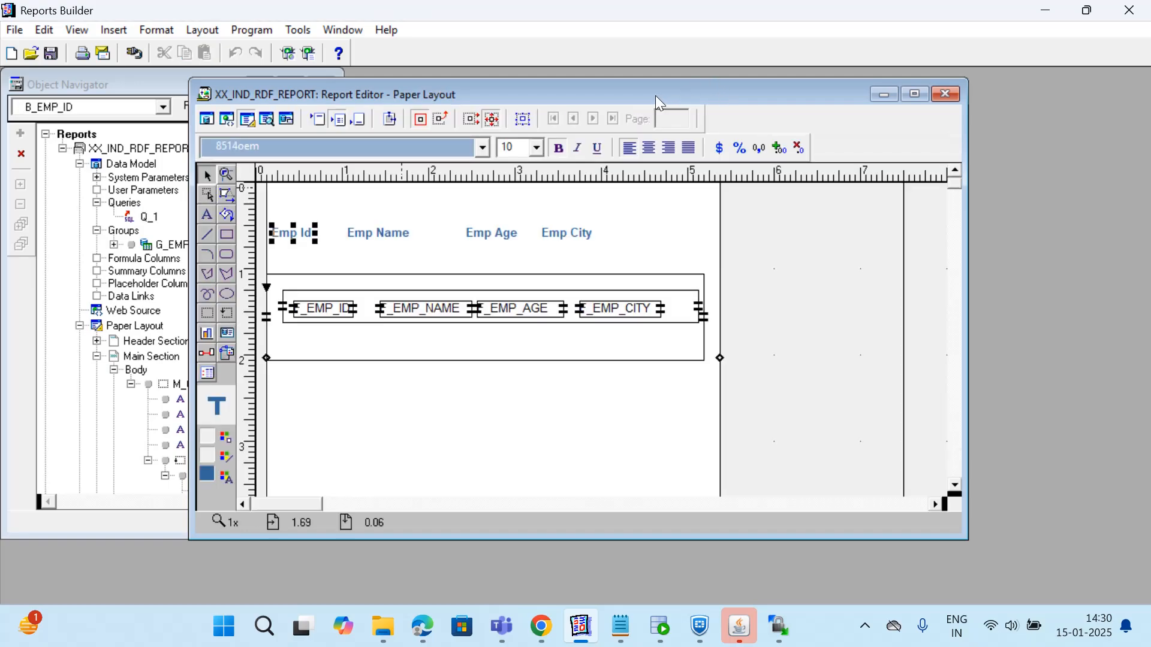
pyautogui.moveTo(712, 96); pyautogui.dragTo(832, 83)
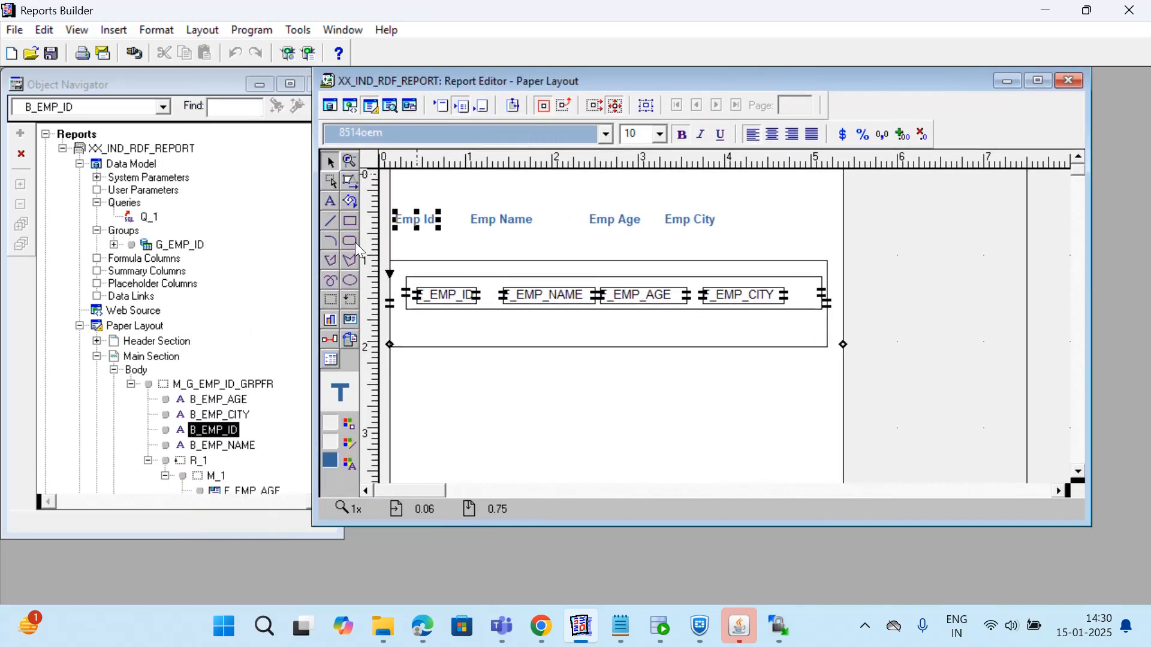
pyautogui.click(80, 325)
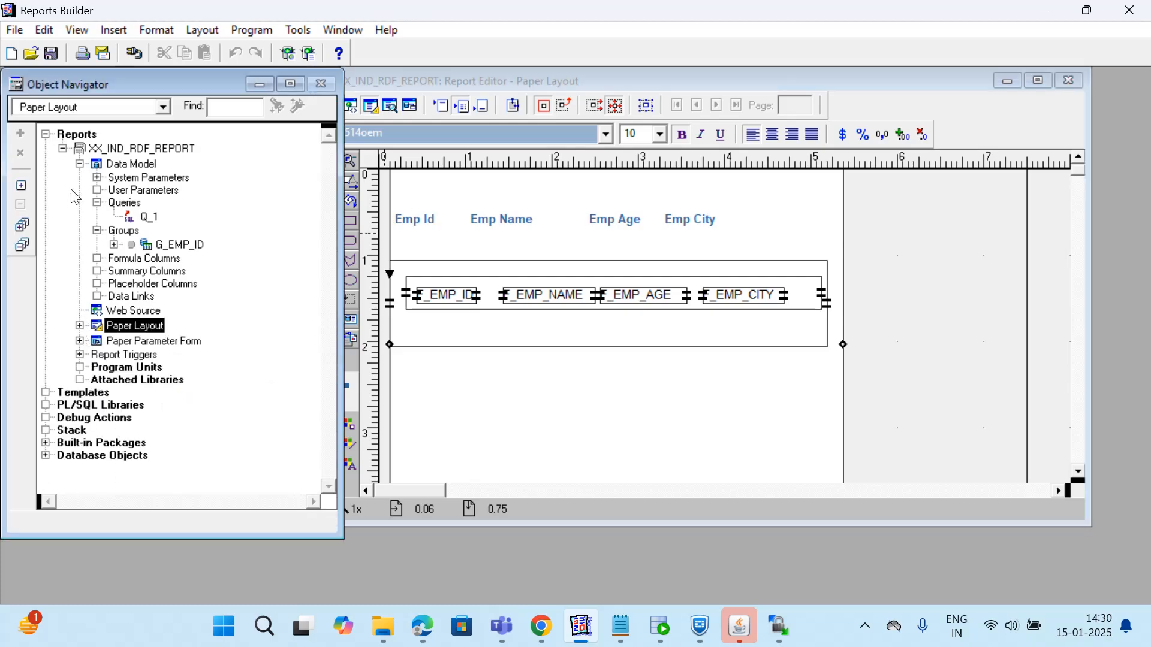
pyautogui.click(80, 164)
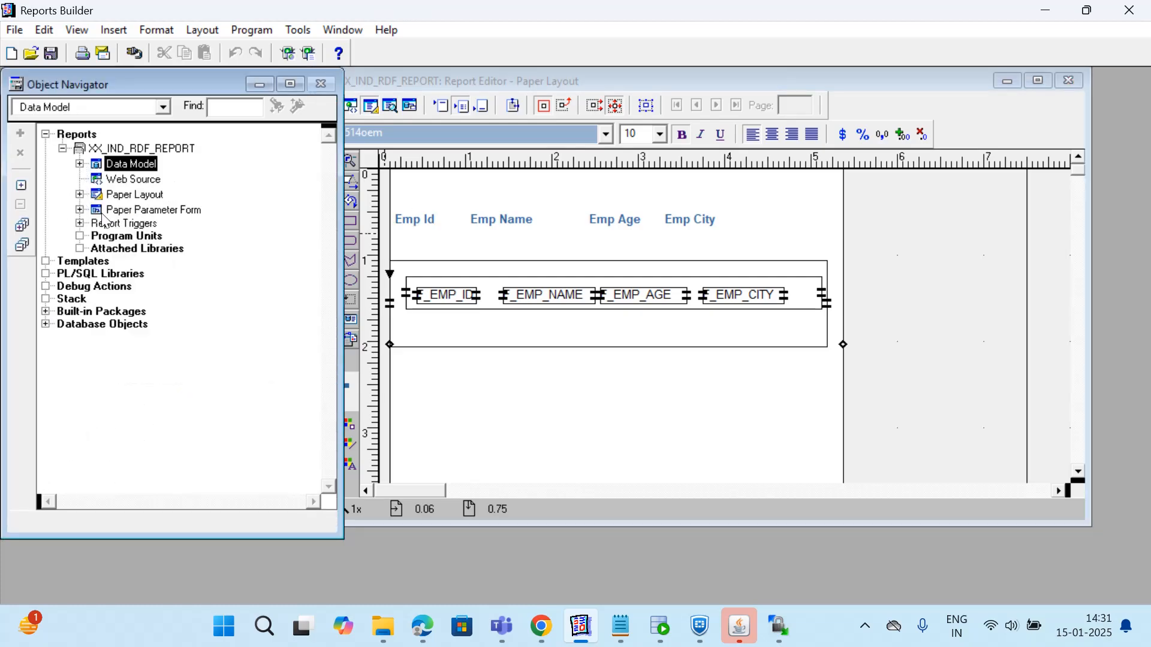
pyautogui.click(80, 195)
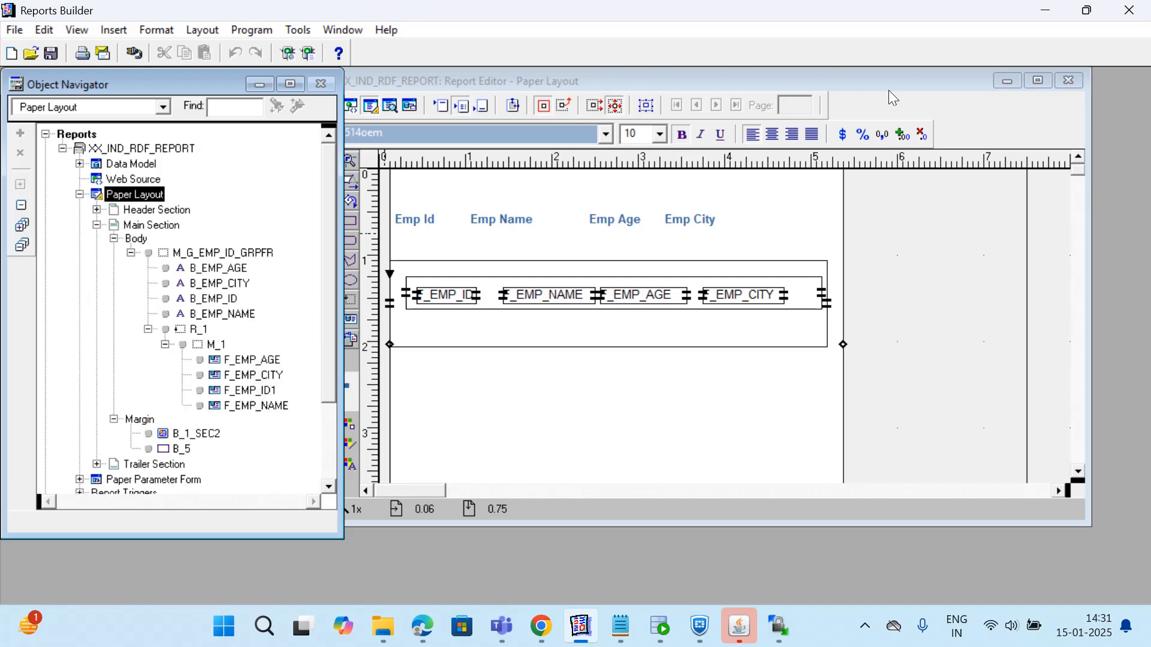
pyautogui.moveTo(762, 78); pyautogui.dragTo(633, 81)
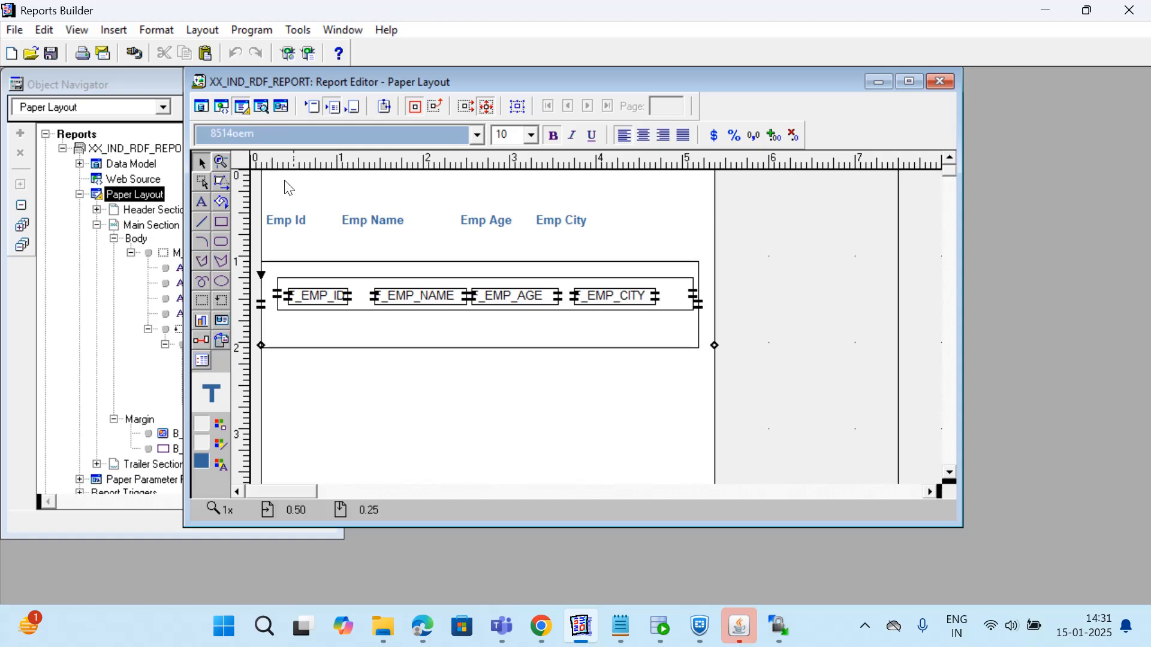
# - Examine the Emp Id, Emp Name, Emp Age and Emp City heading labels in the paper layout one by one
pyautogui.click(298, 227)
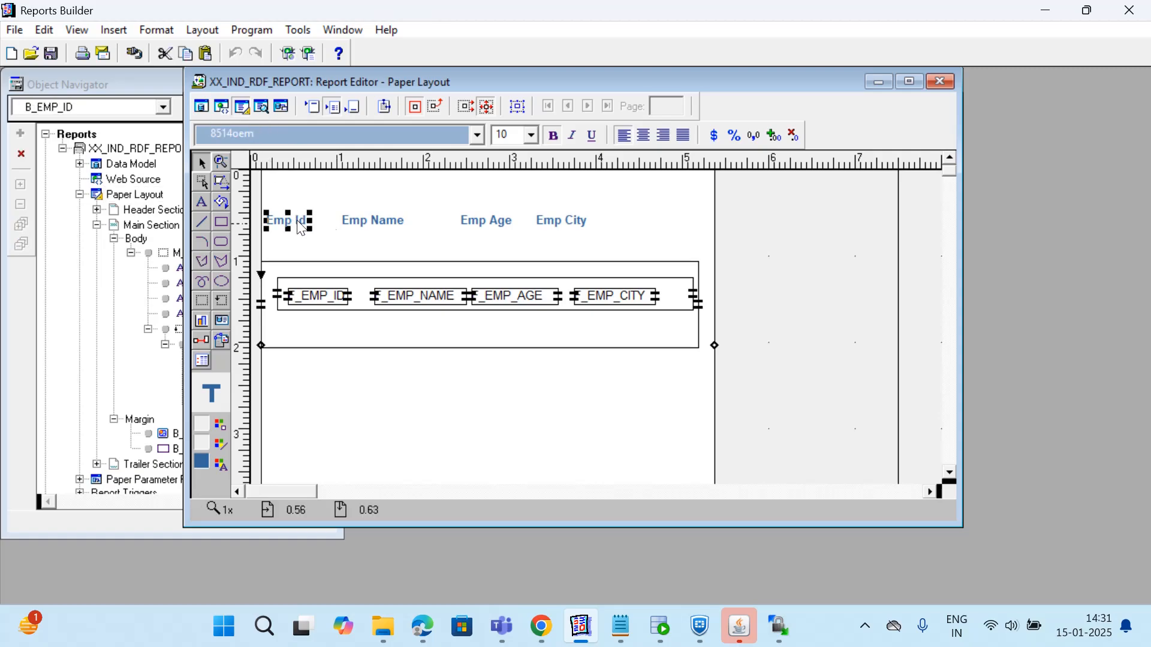
pyautogui.click(372, 230)
pyautogui.click(497, 231)
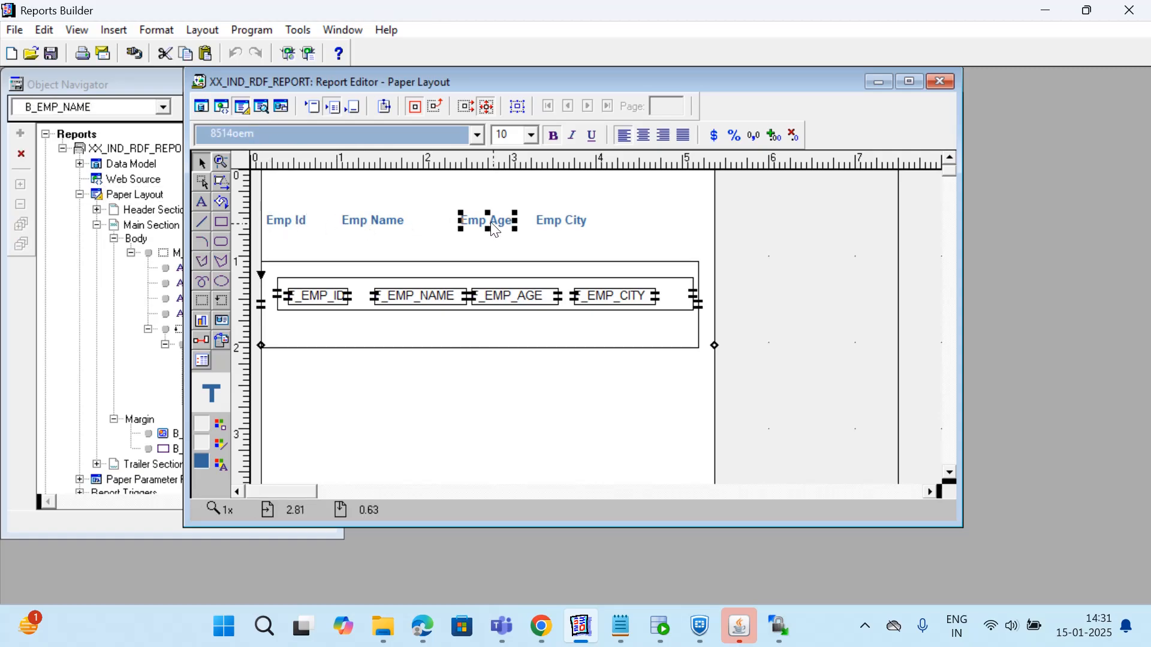
pyautogui.click(578, 222)
pyautogui.click(385, 226)
pyautogui.click(281, 223)
pyautogui.click(367, 226)
pyautogui.click(492, 229)
pyautogui.click(550, 230)
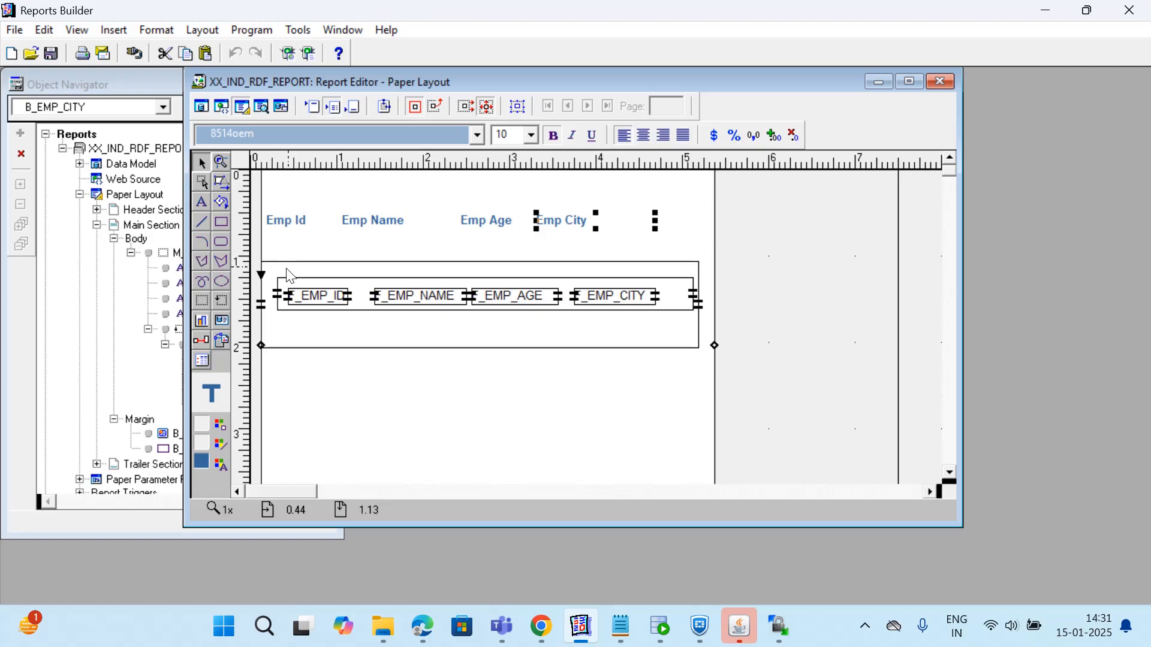
pyautogui.click(221, 300)
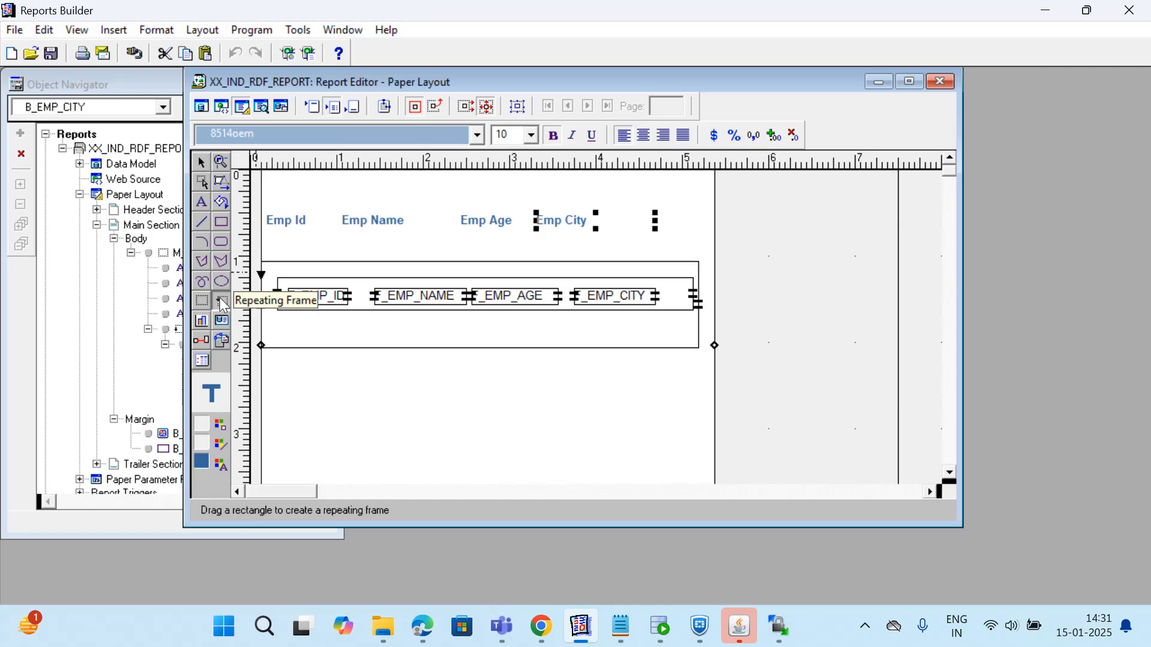
pyautogui.click(222, 302)
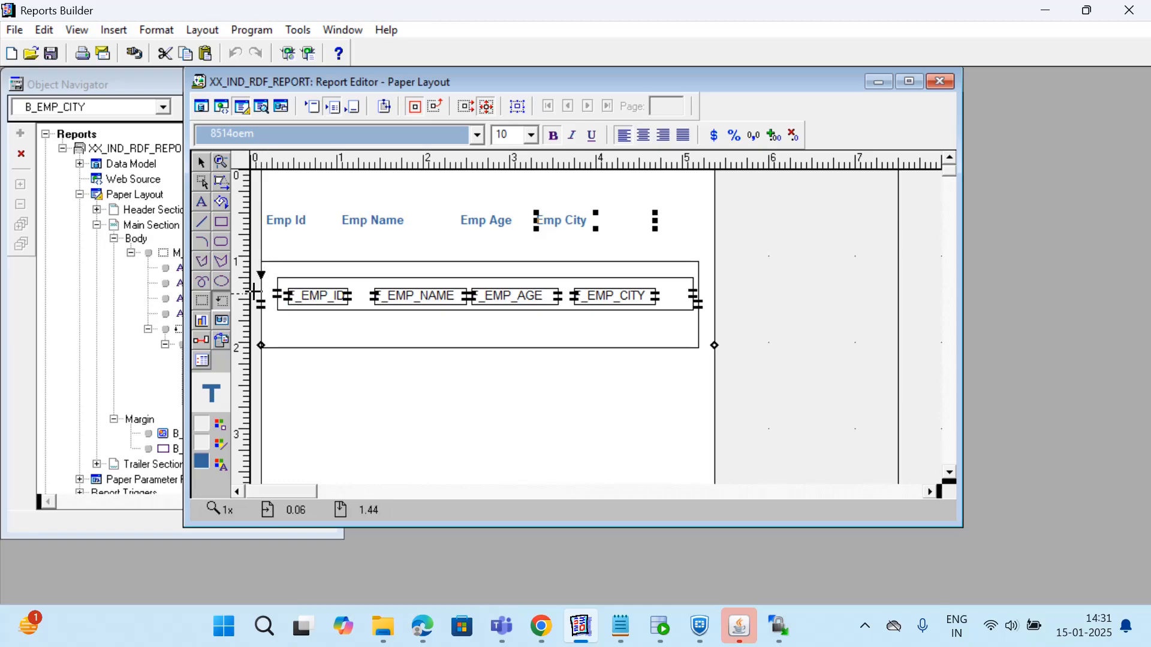
pyautogui.click(202, 301)
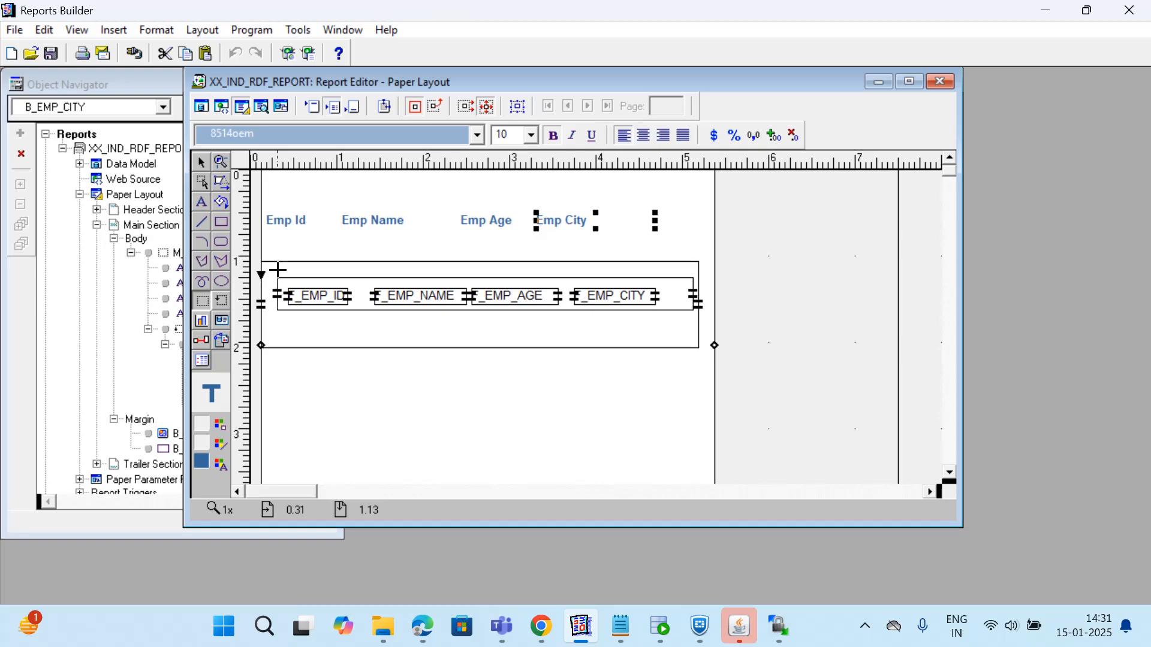
pyautogui.click(221, 300)
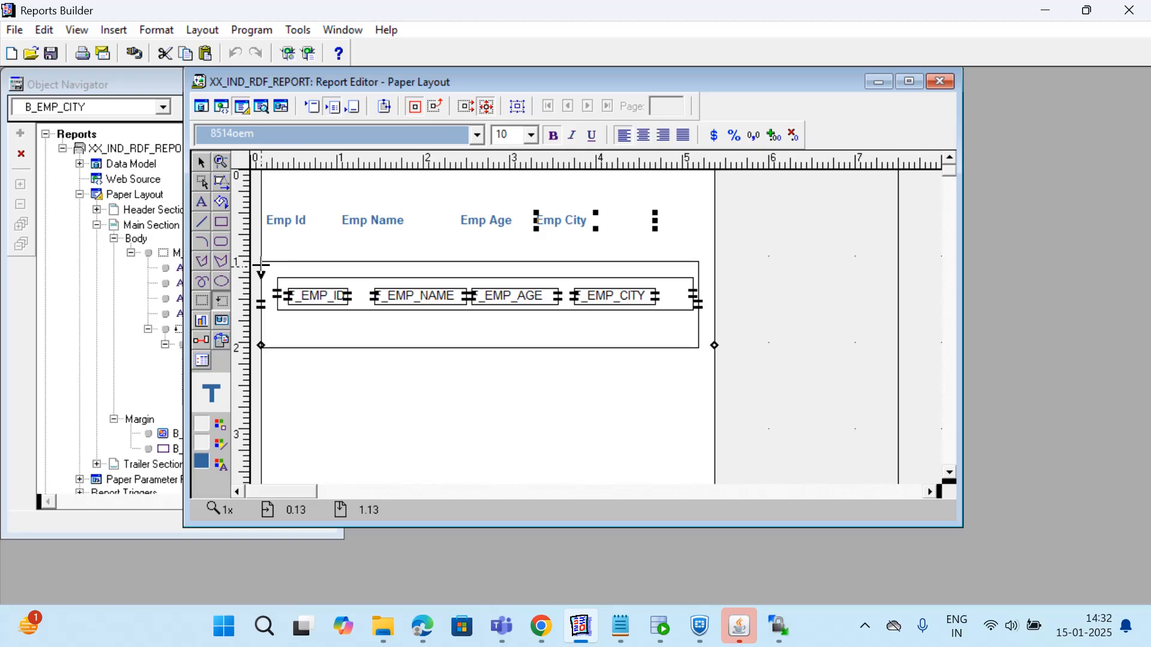
pyautogui.click(200, 163)
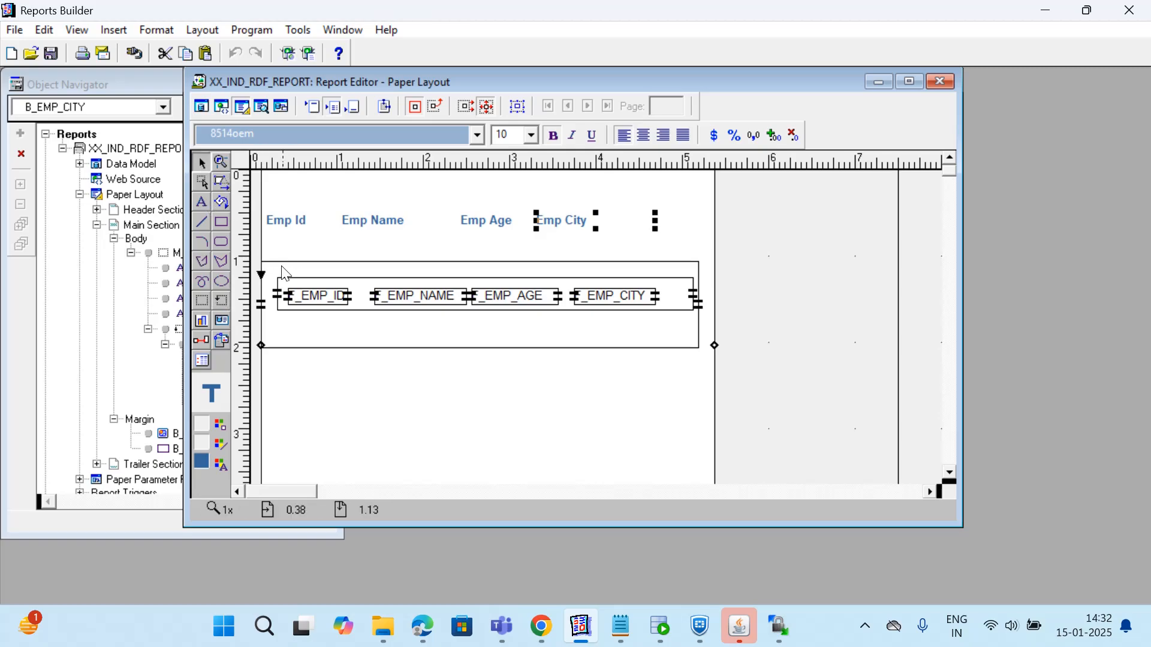
# - Inspect the Name and Source properties of the repeating frame around the employee fields, close them and return to the data model
pyautogui.click(275, 277)
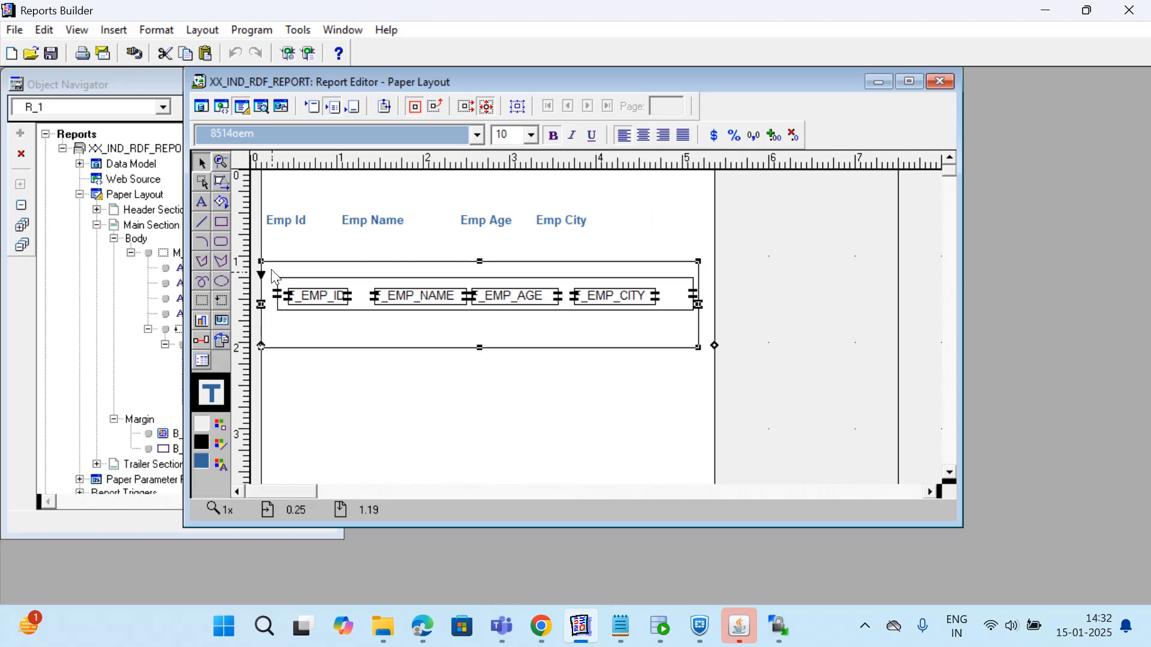
pyautogui.doubleClick(271, 270)
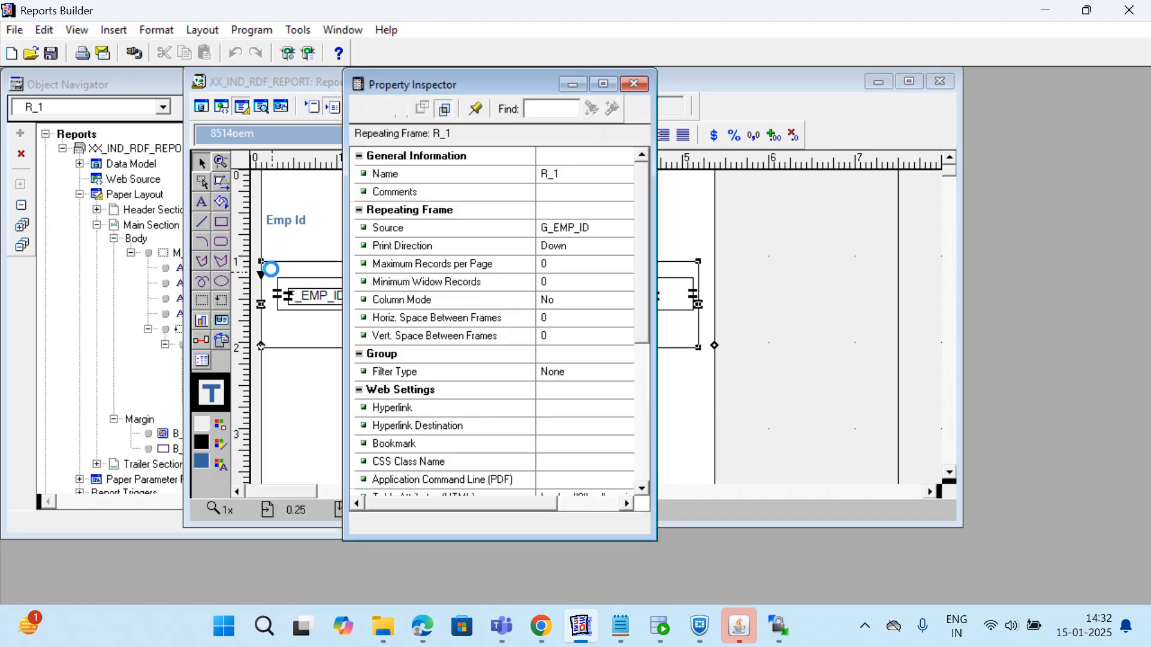
pyautogui.click(568, 183)
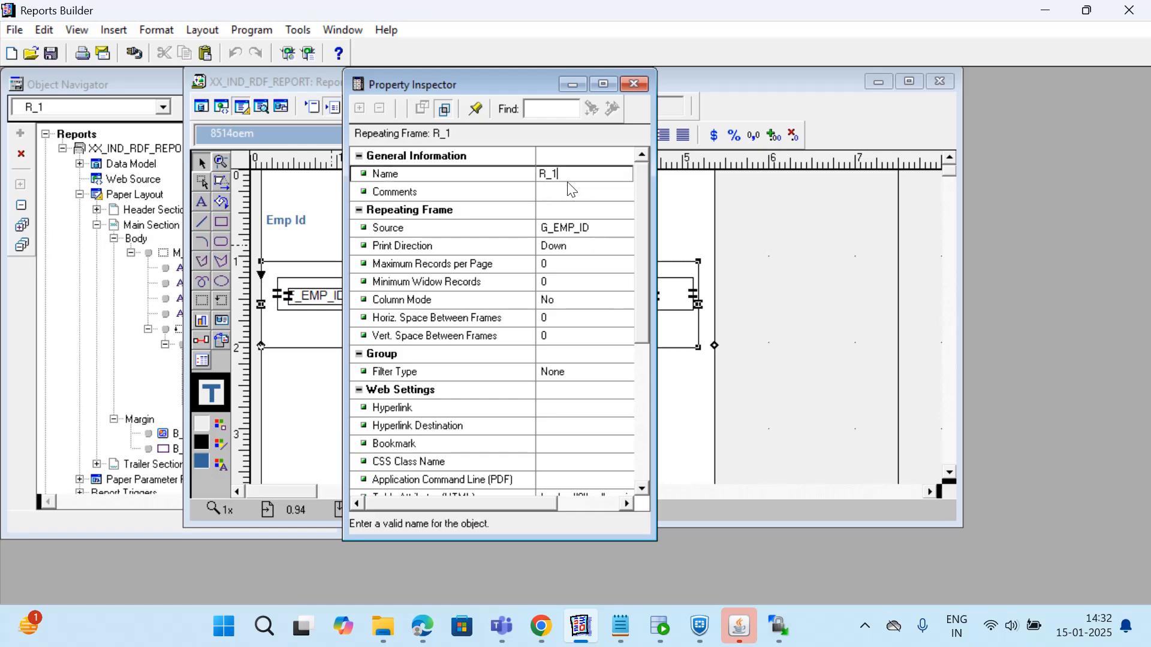
pyautogui.doubleClick(568, 174)
pyautogui.click(560, 195)
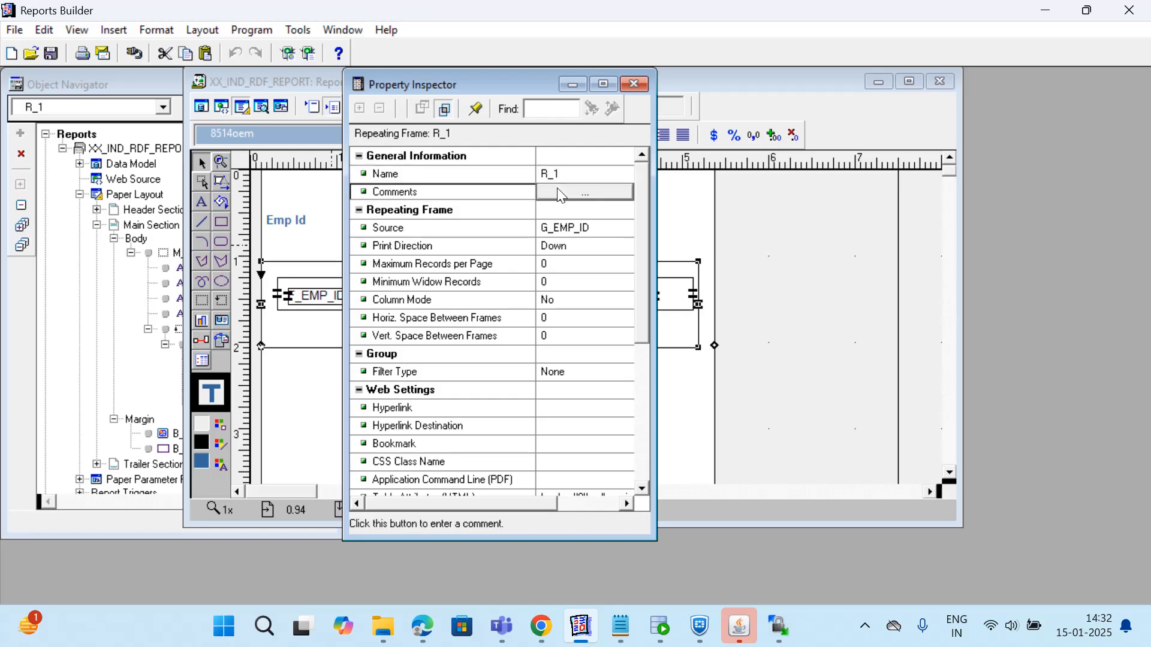
pyautogui.click(588, 170)
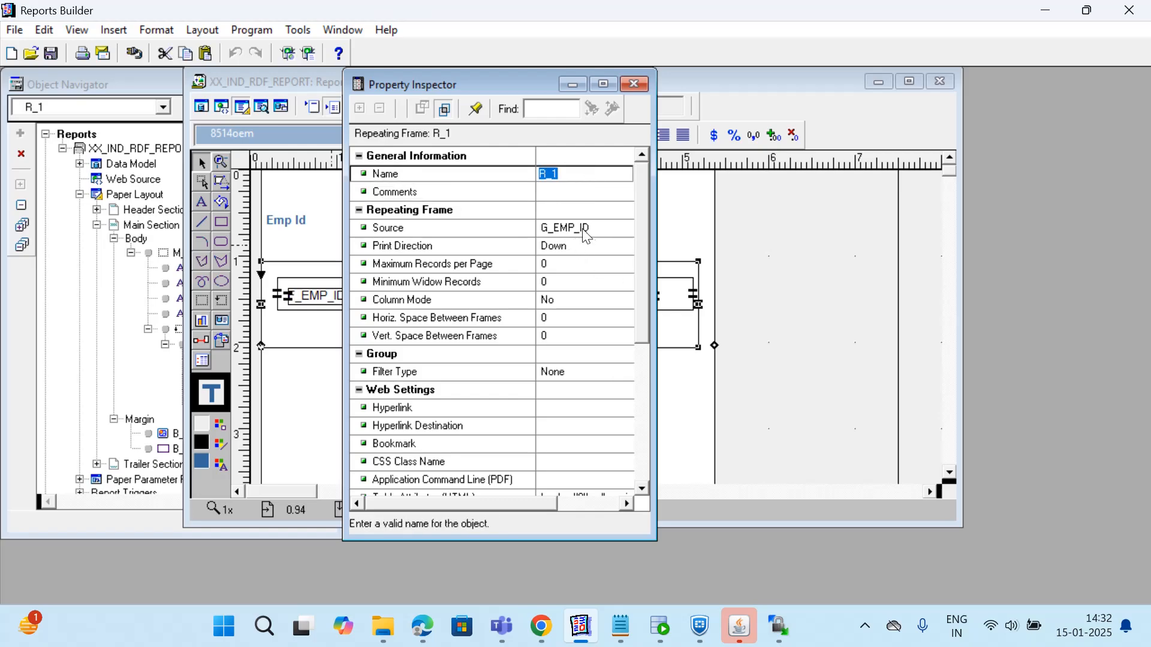
pyautogui.click(601, 236)
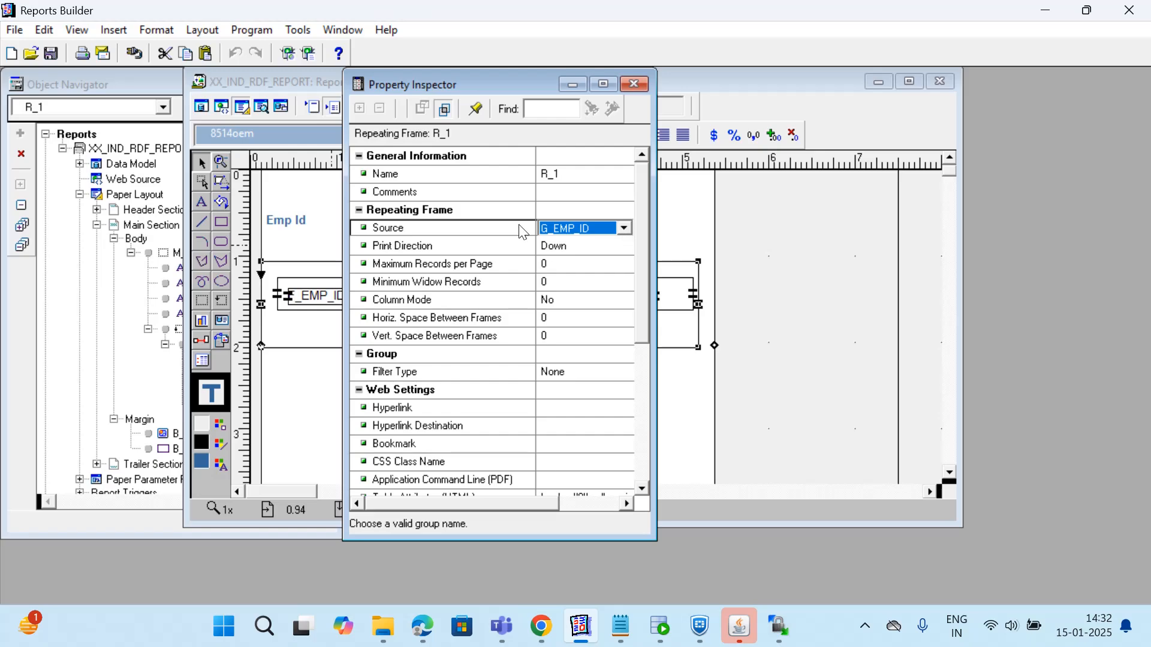
pyautogui.click(624, 229)
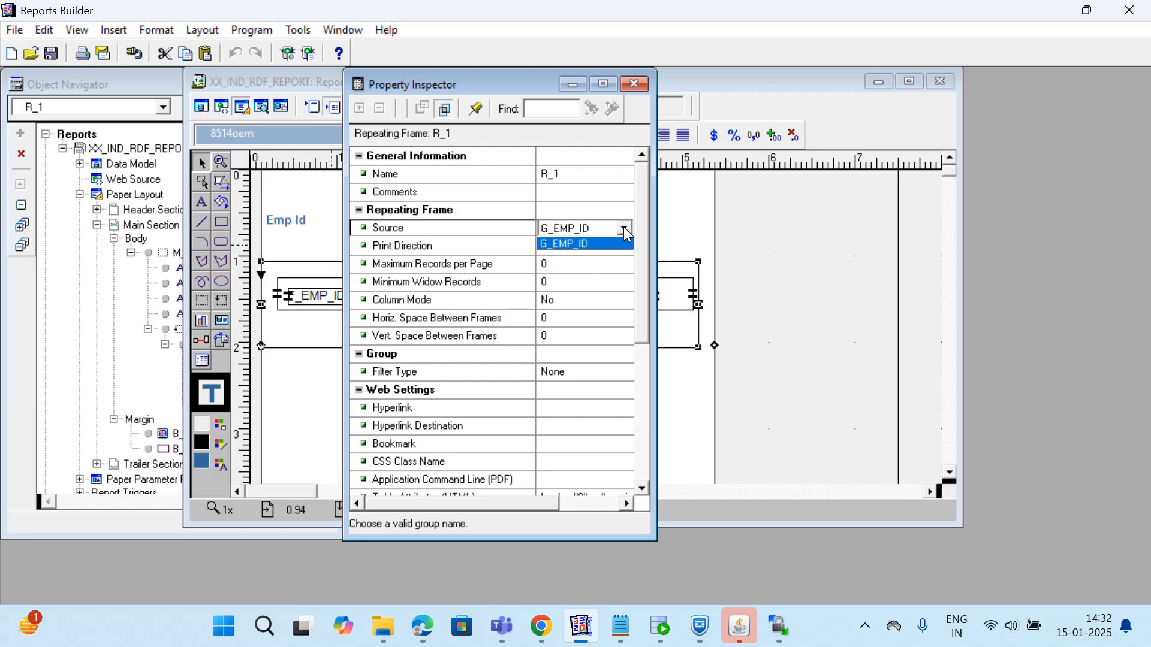
pyautogui.click(626, 225)
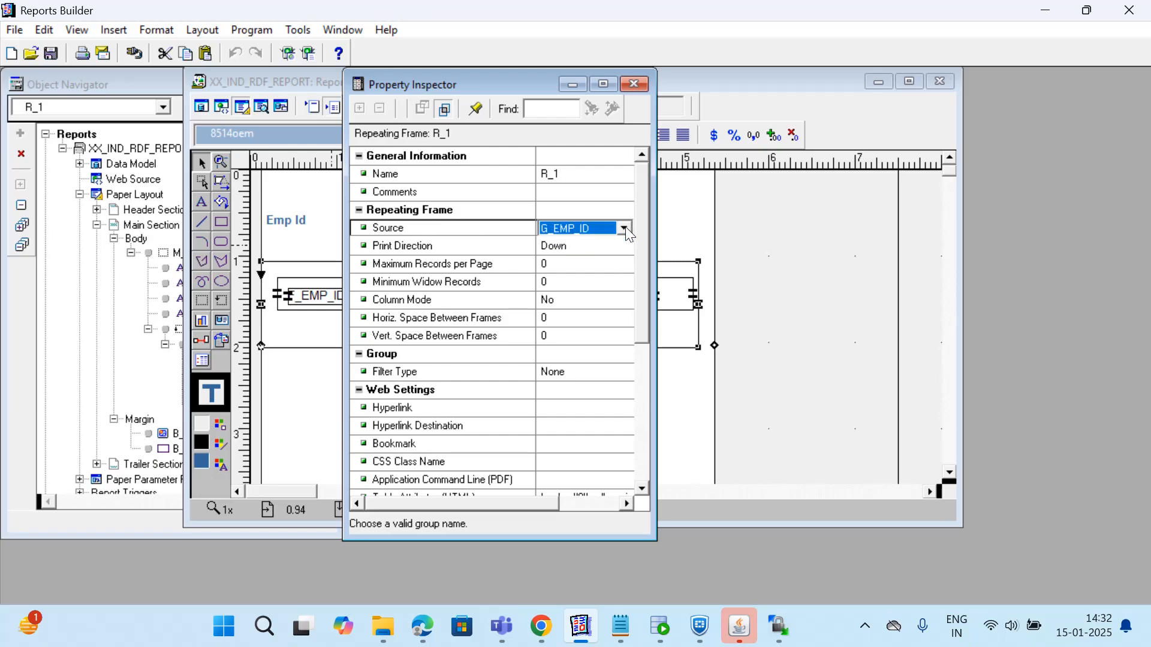
pyautogui.click(637, 84)
pyautogui.click(203, 108)
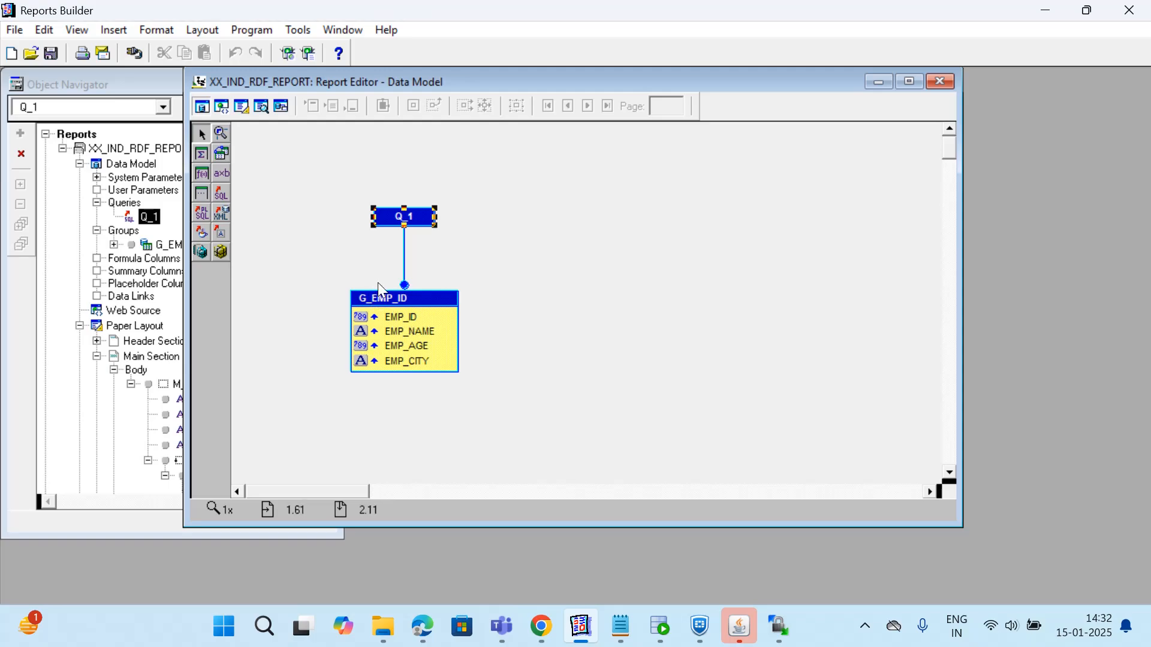
# - Return to the paper layout and review the Source and General Layout properties of the outer repeating frame, closing them when done
pyautogui.click(245, 104)
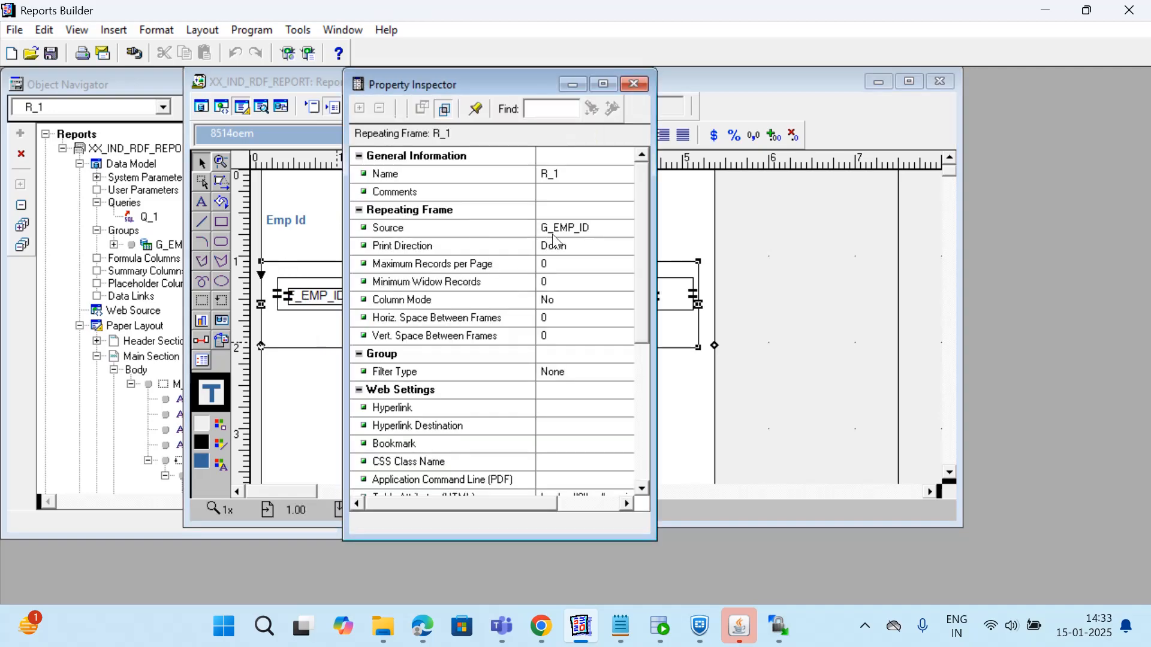
pyautogui.click(565, 230)
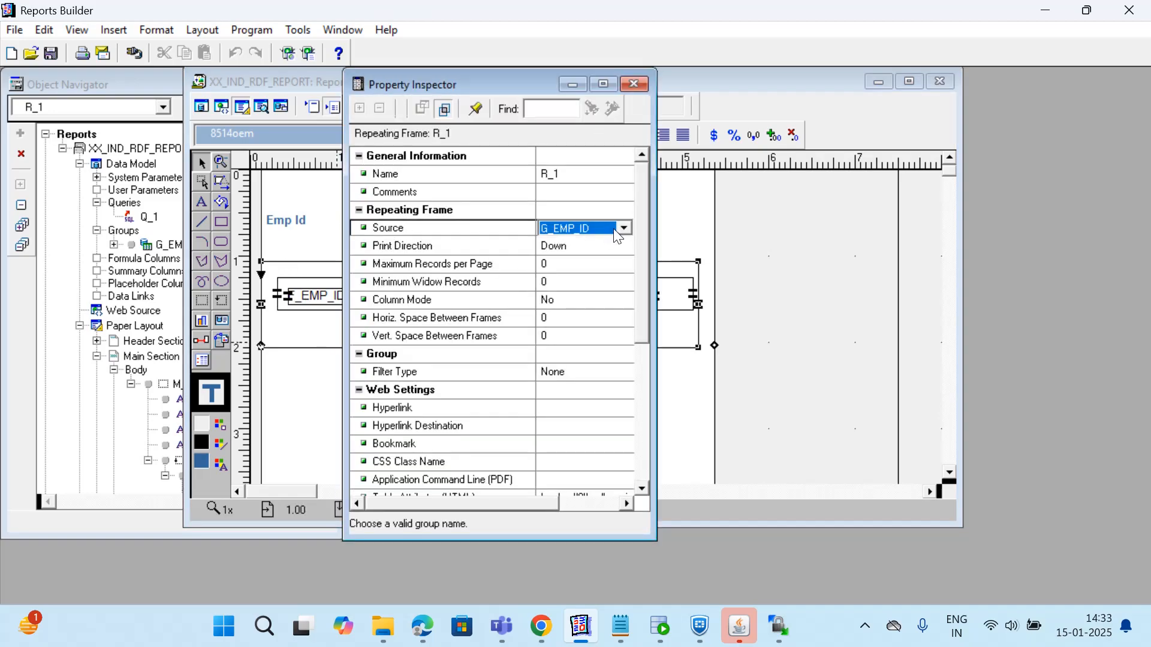
pyautogui.moveTo(638, 310); pyautogui.dragTo(642, 418)
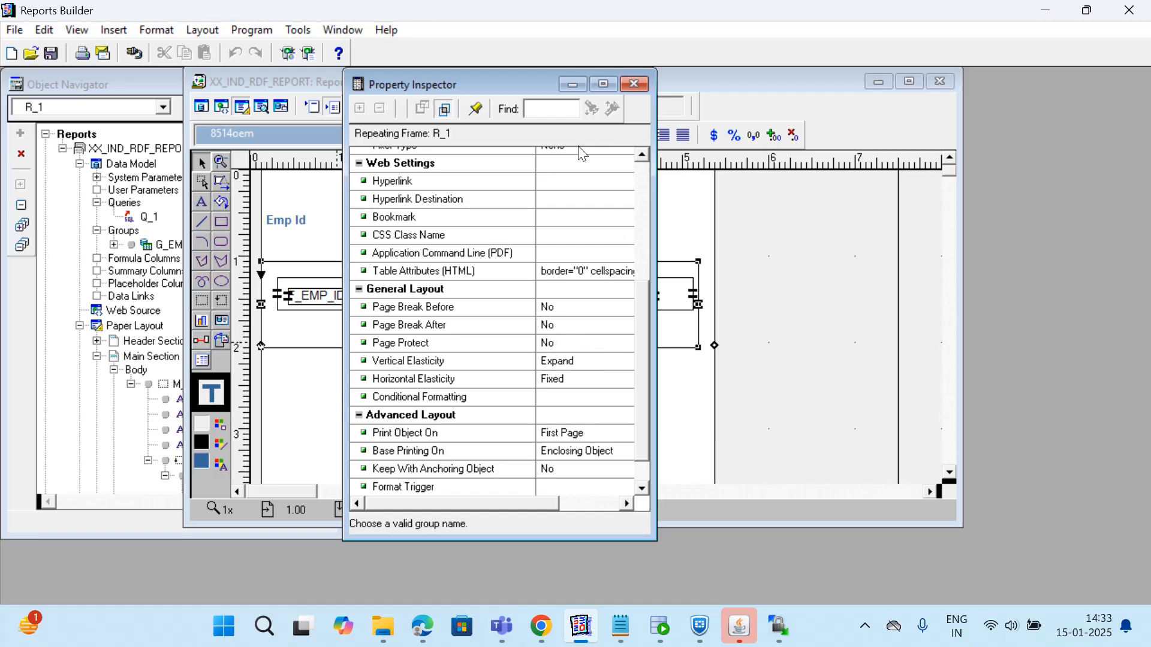
pyautogui.click(629, 84)
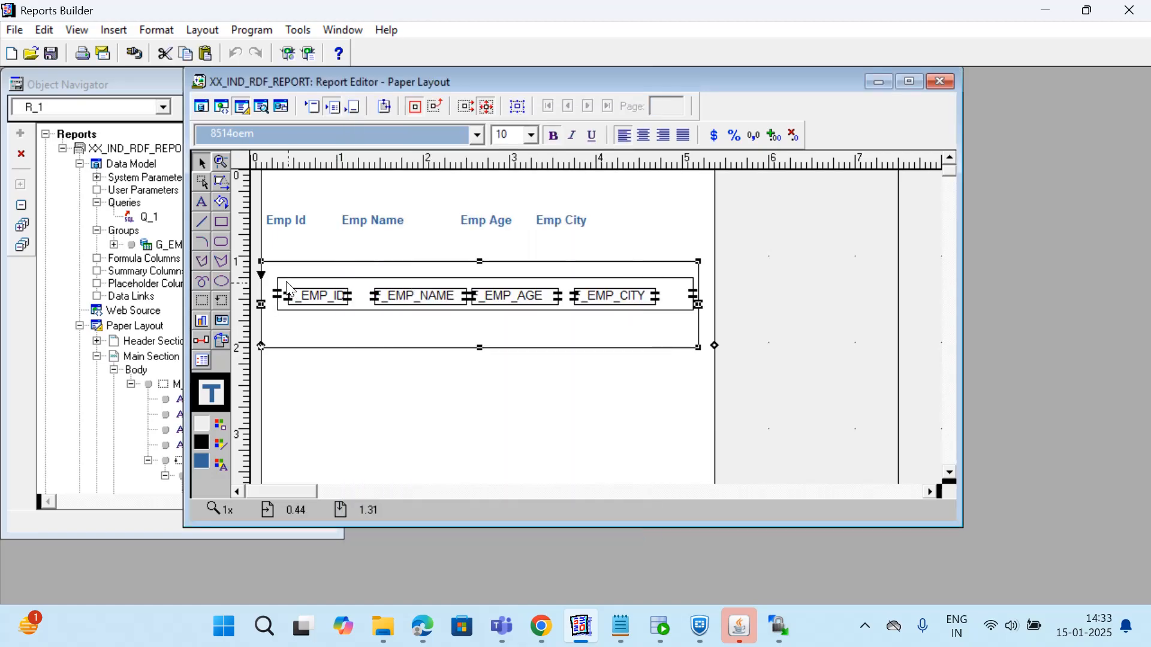
# - Select the inner frame around the employee fields and examine its properties and Vertical Elasticity options, leaving them unaltered
pyautogui.click(289, 291)
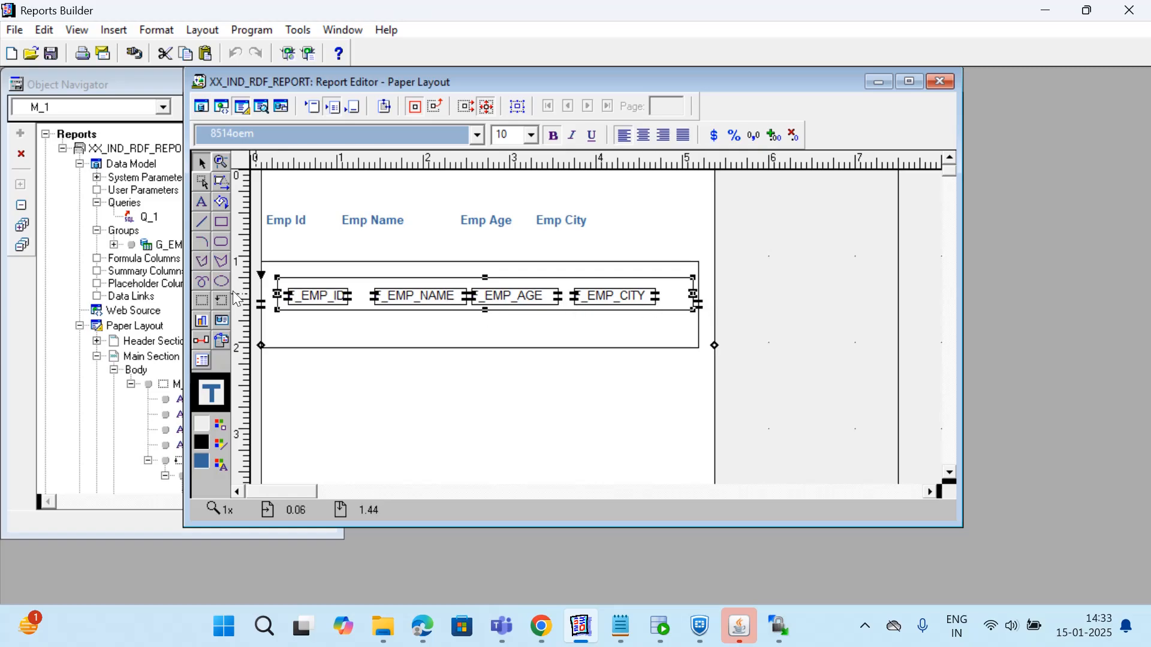
pyautogui.click(201, 301)
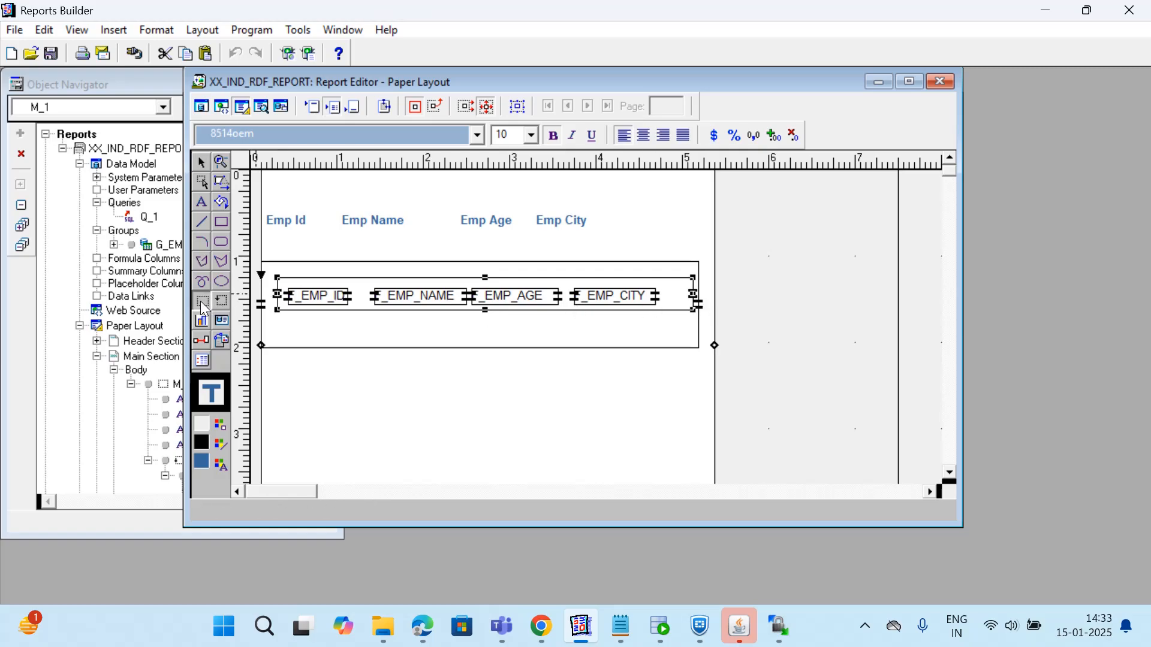
pyautogui.click(202, 163)
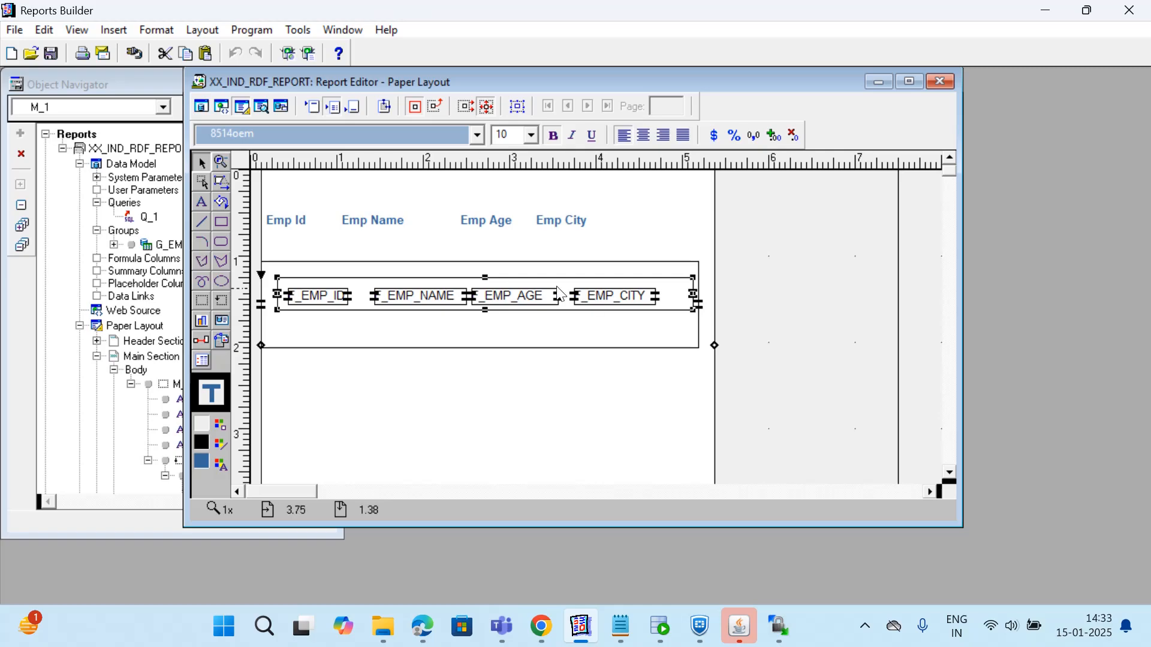
pyautogui.doubleClick(673, 291)
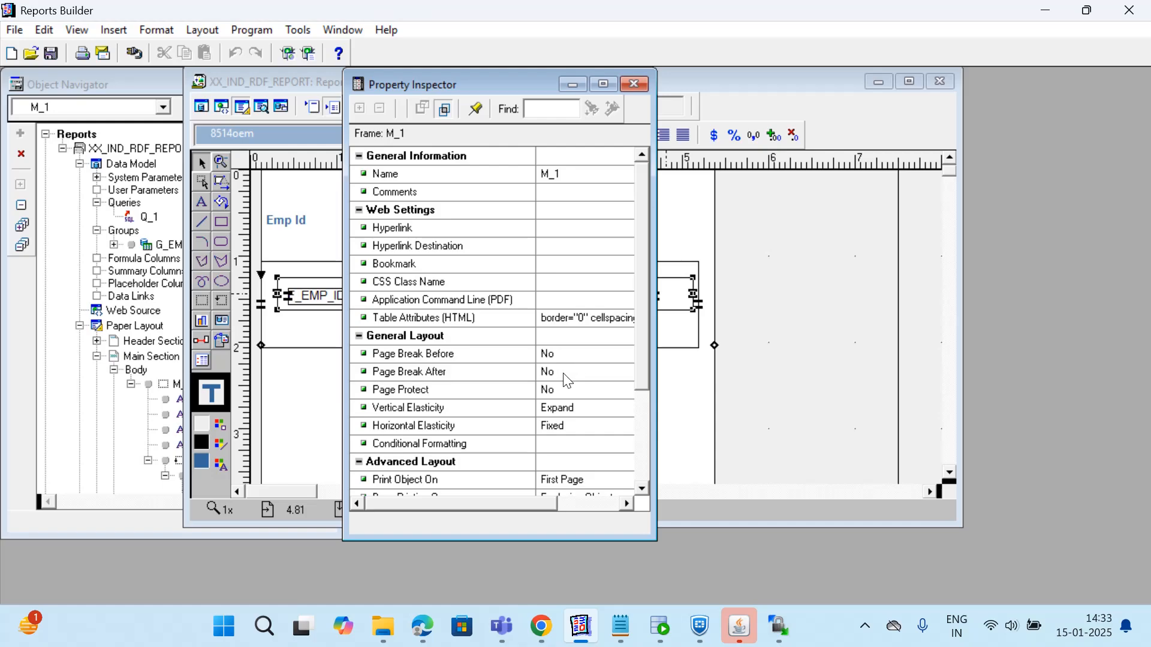
pyautogui.click(592, 410)
pyautogui.click(623, 409)
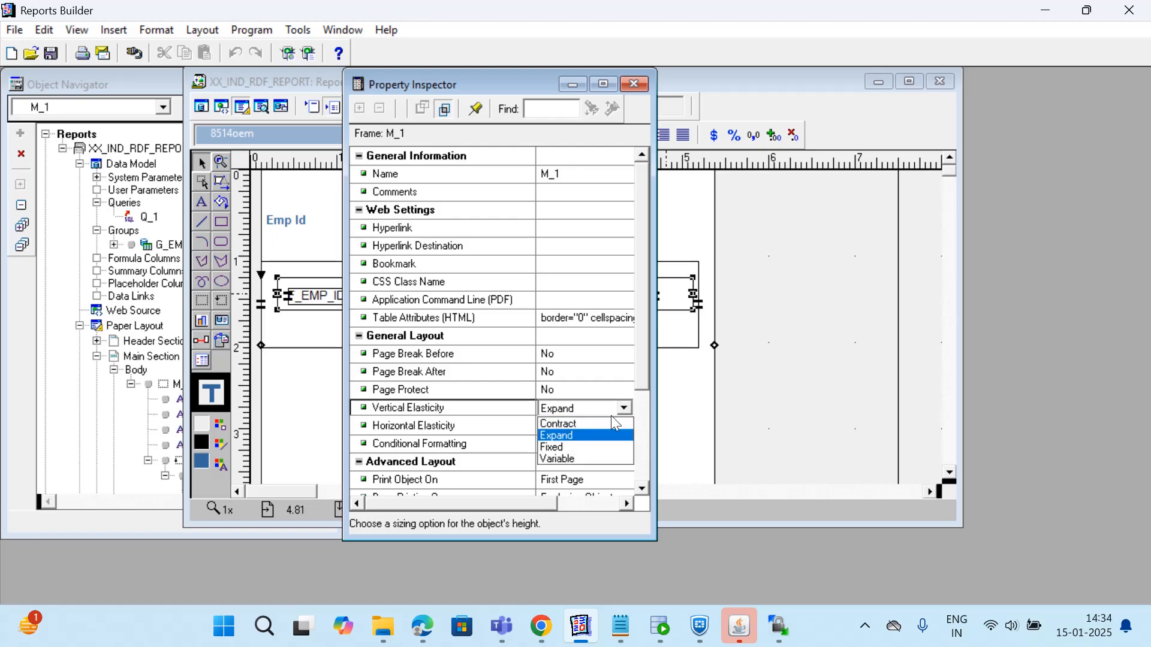
pyautogui.click(624, 407)
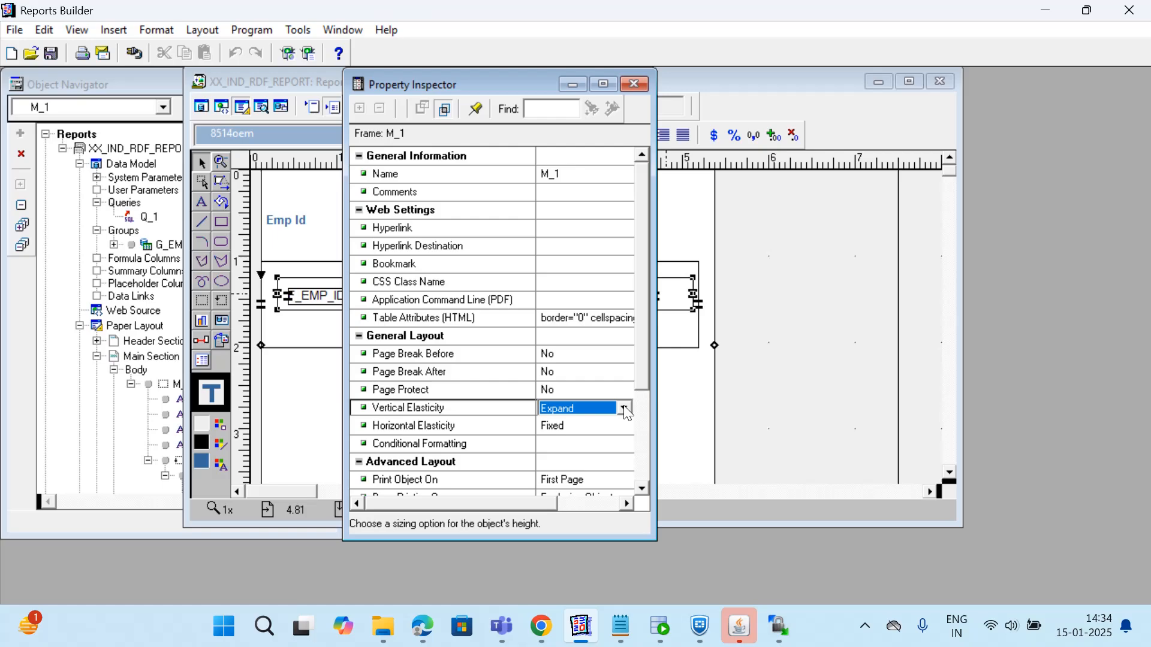
pyautogui.click(631, 89)
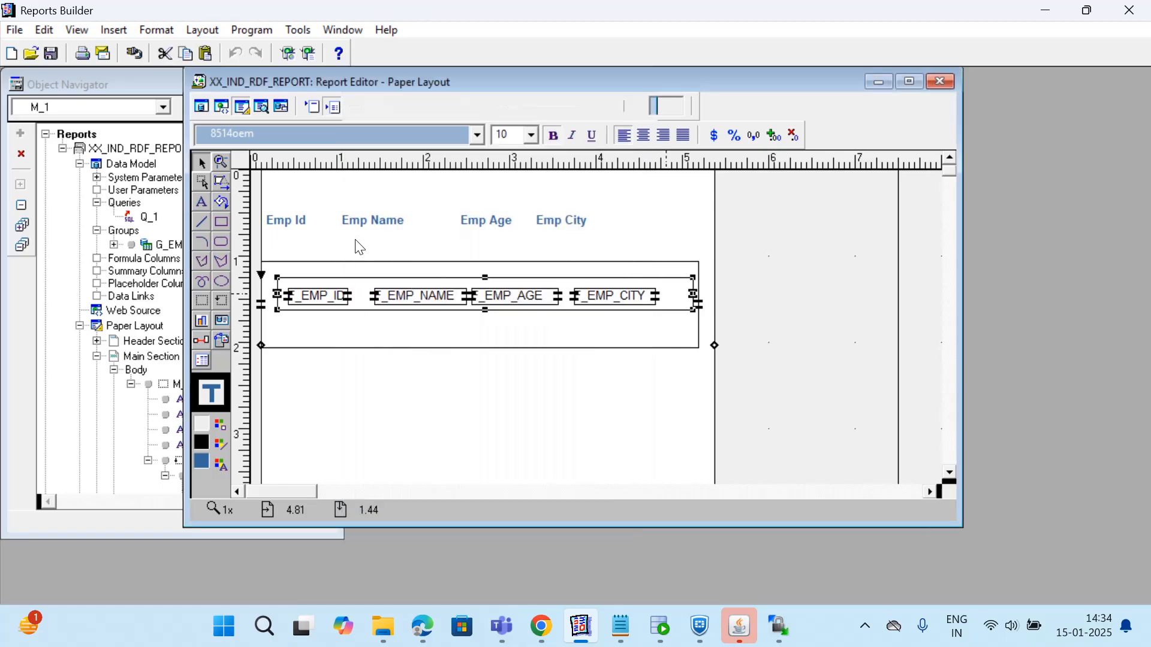
# - Check the Emp Id field and the Field tool, view the XX_Test_Rep_Table query result in SQL Developer, and return to Reports Builder
pyautogui.click(319, 299)
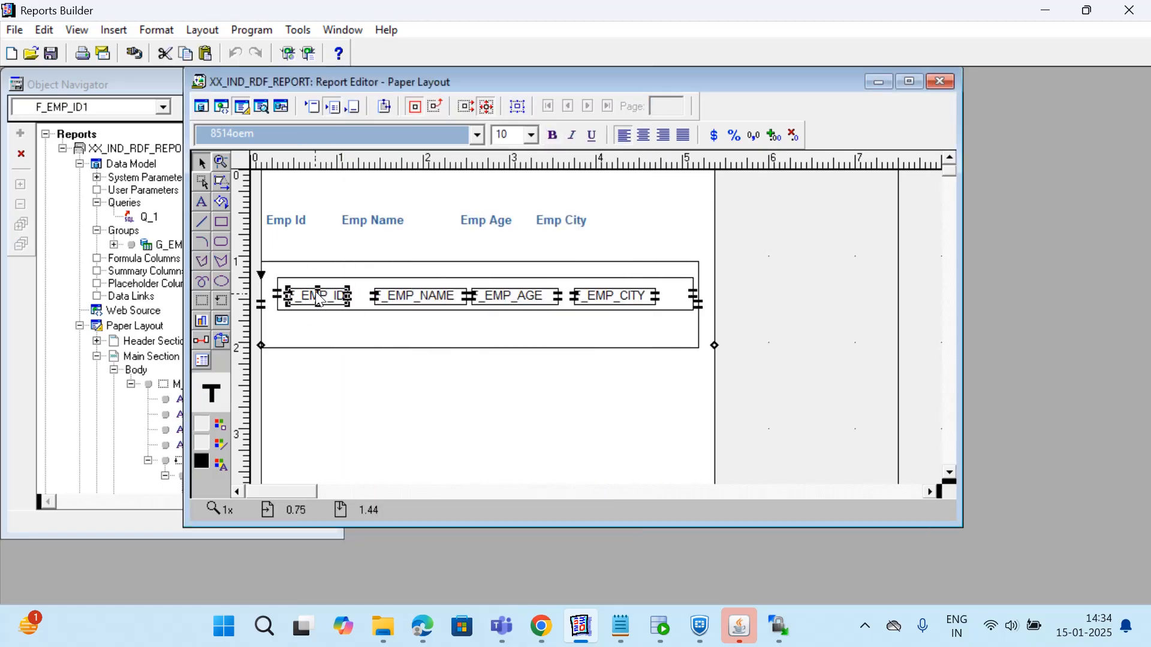
pyautogui.click(222, 322)
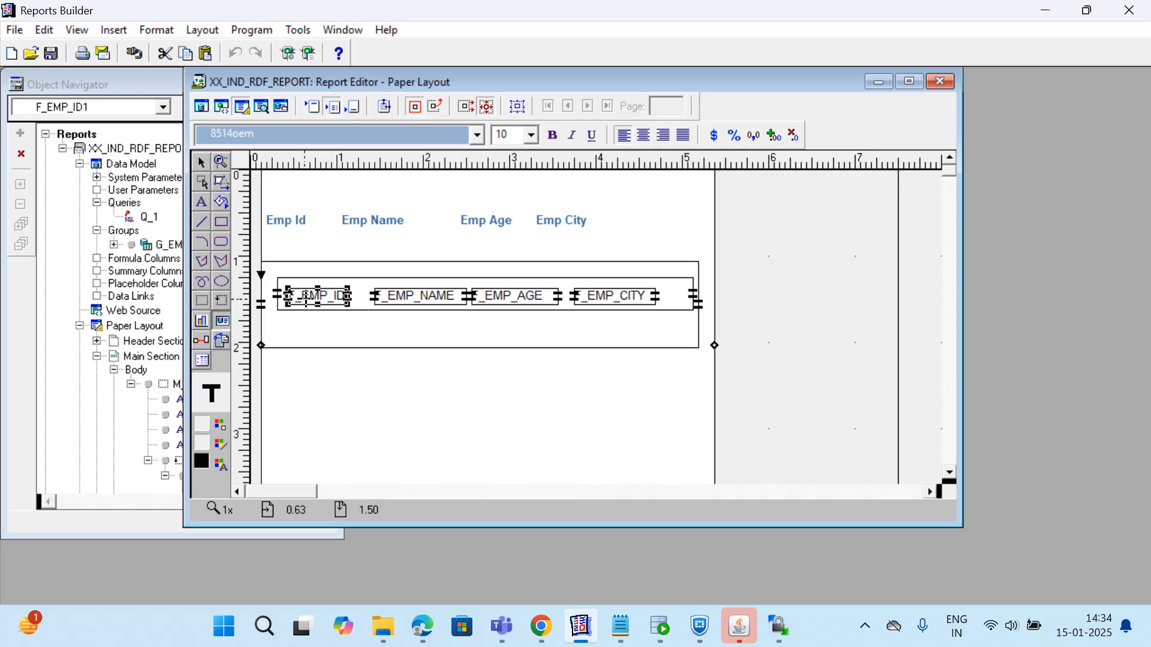
pyautogui.click(222, 323)
pyautogui.click(660, 634)
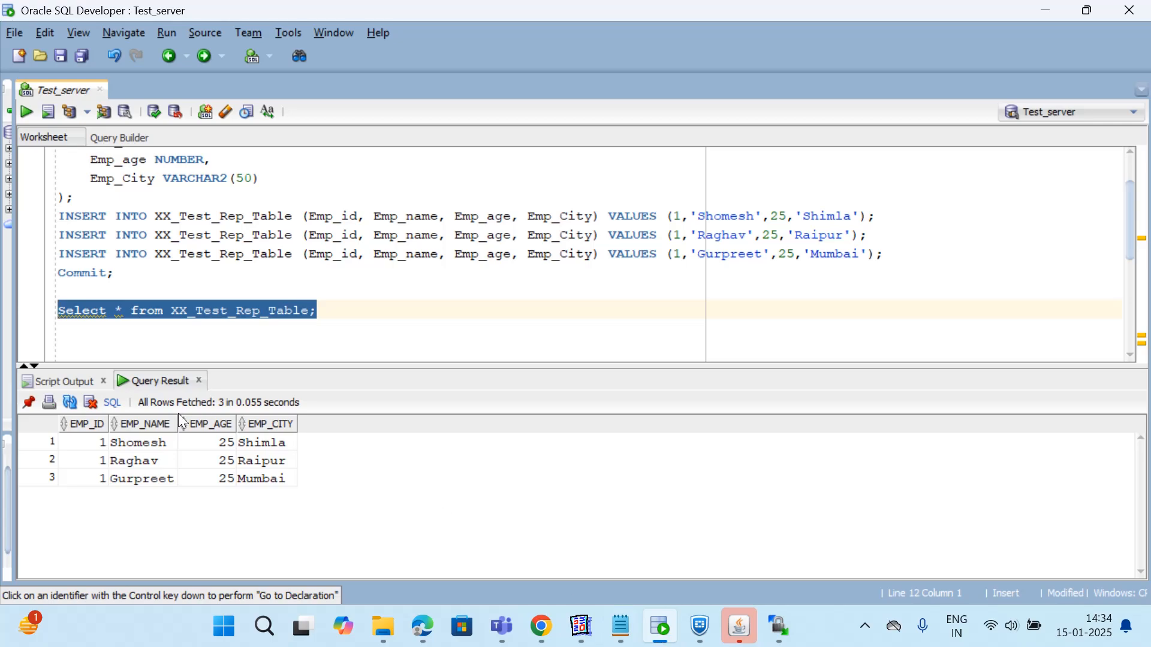
pyautogui.click(660, 632)
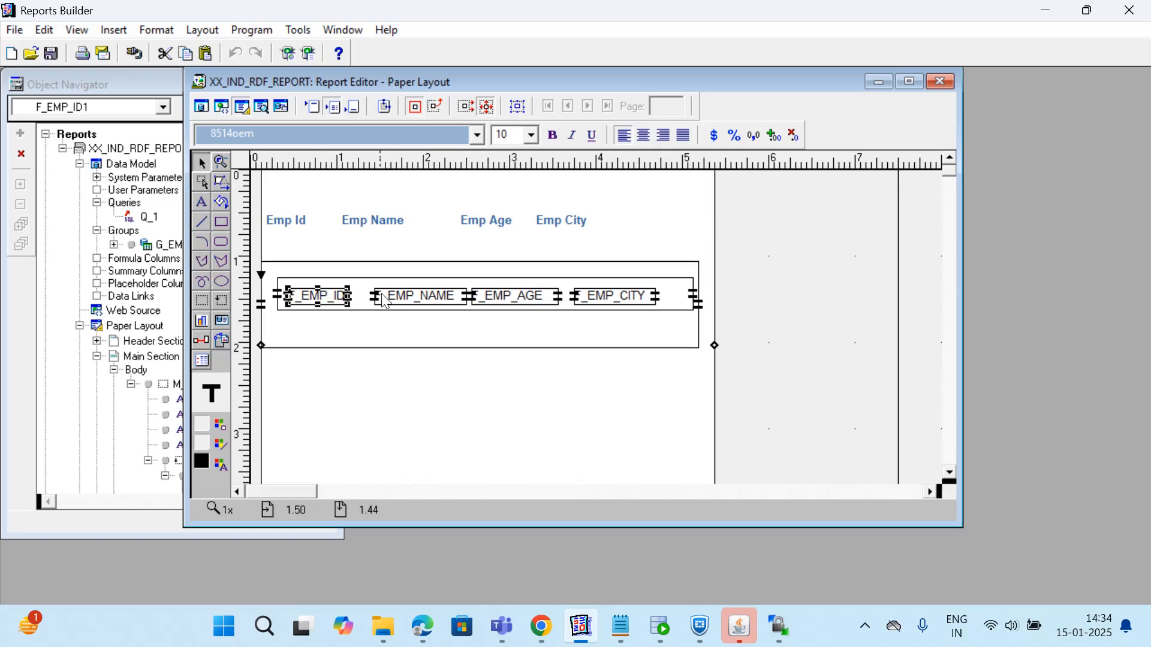
# - Open the Emp Id field's properties and examine its Name and the columns available as its Source
pyautogui.click(320, 294)
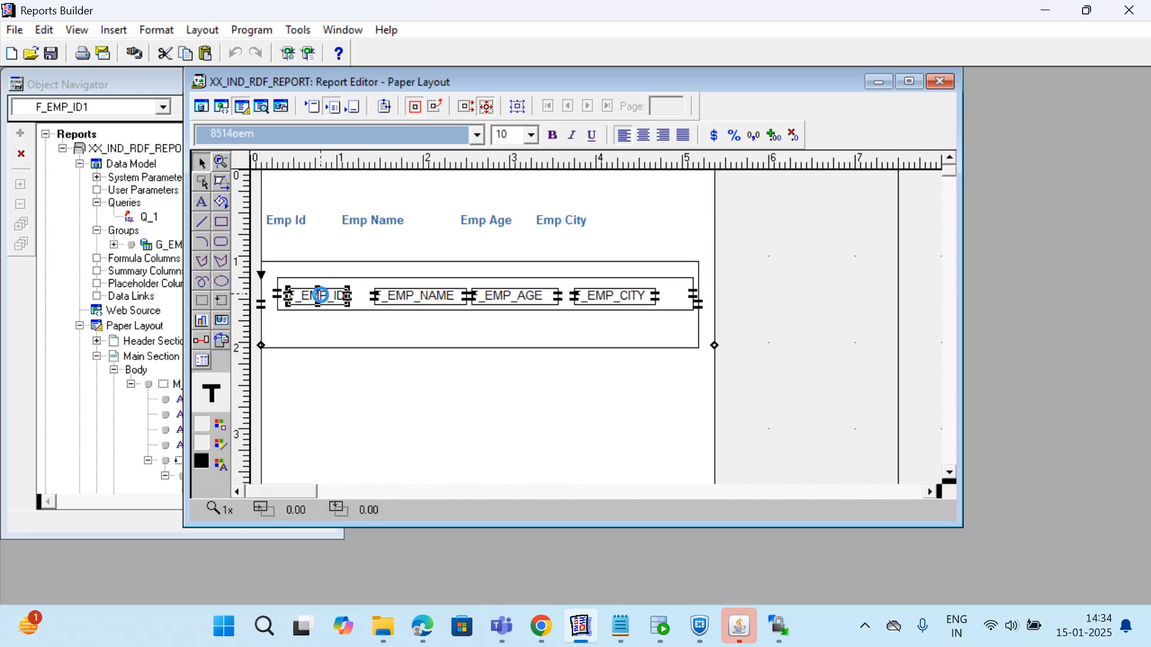
pyautogui.doubleClick(317, 294)
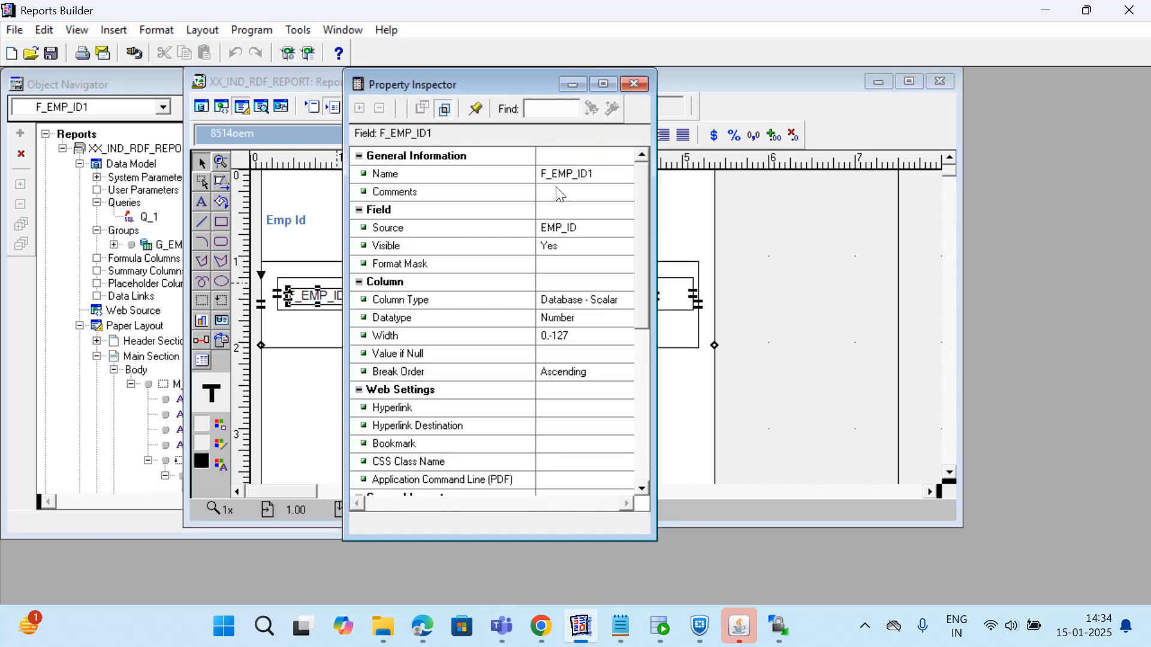
pyautogui.click(601, 177)
pyautogui.moveTo(601, 177); pyautogui.dragTo(550, 178)
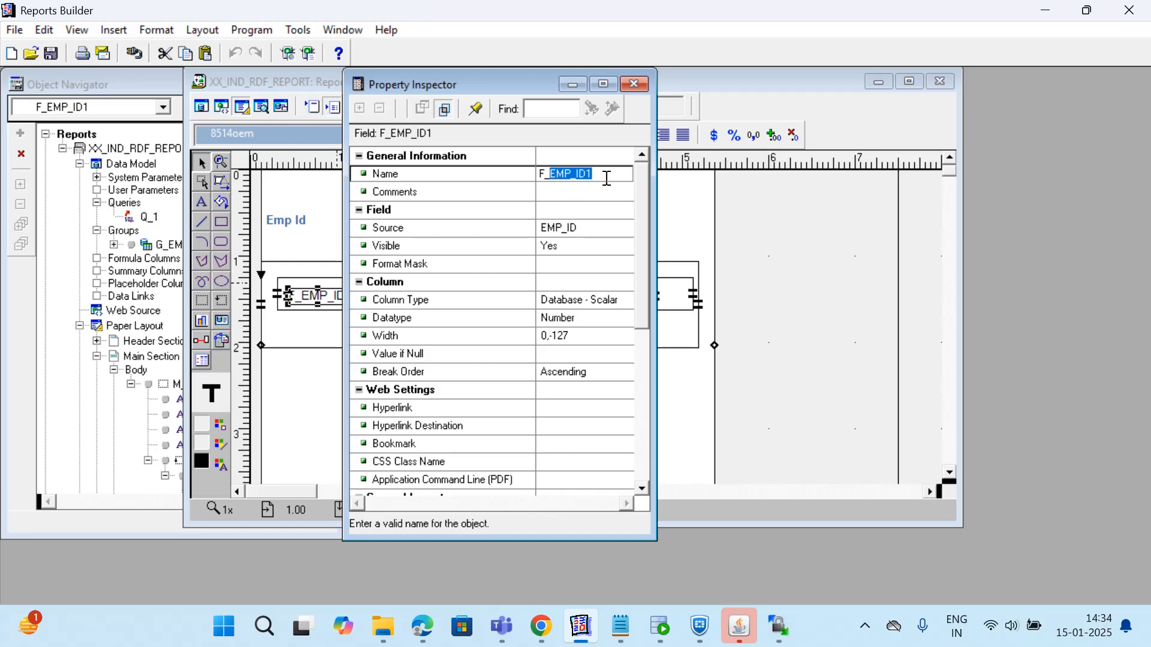
pyautogui.click(602, 179)
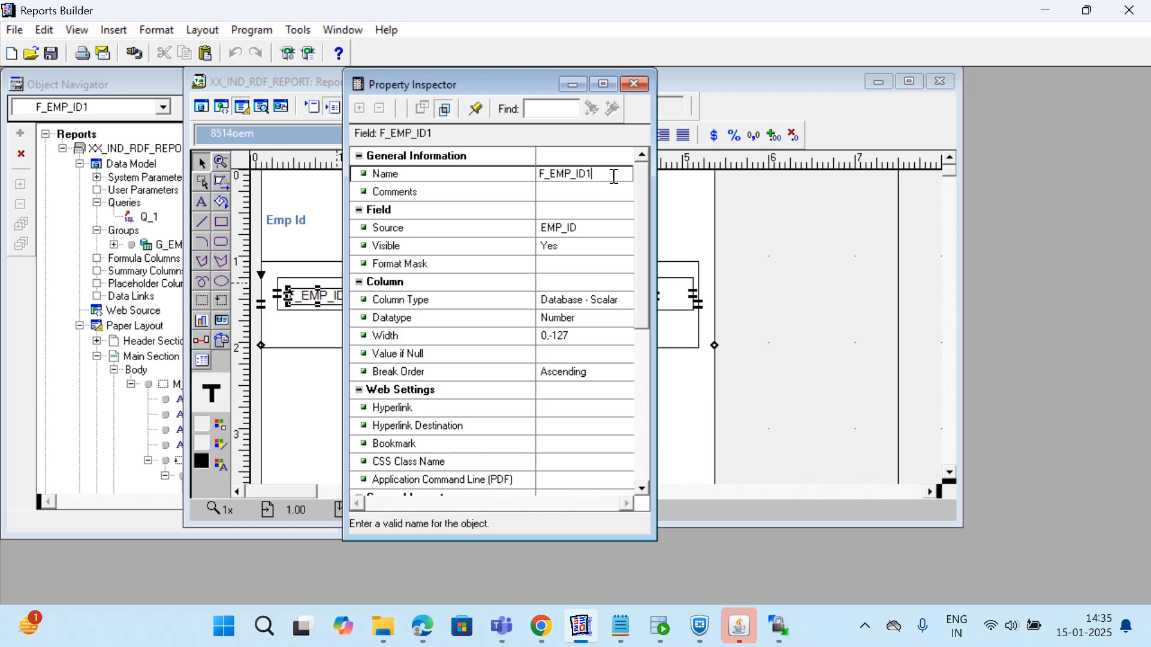
pyautogui.click(593, 229)
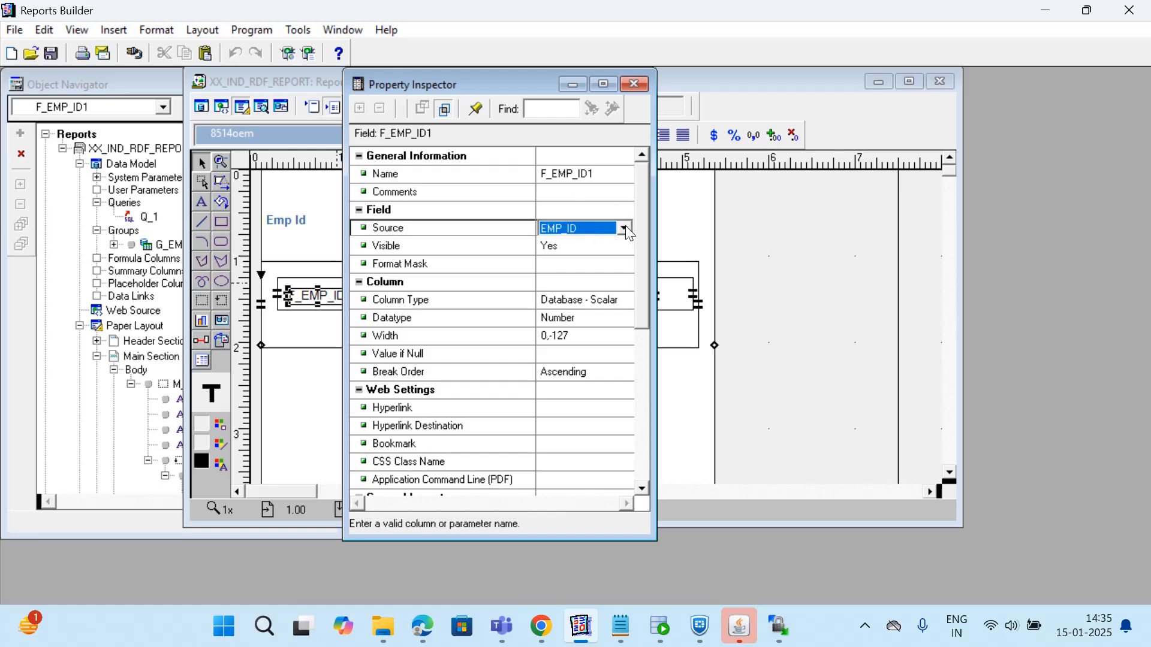
pyautogui.click(624, 228)
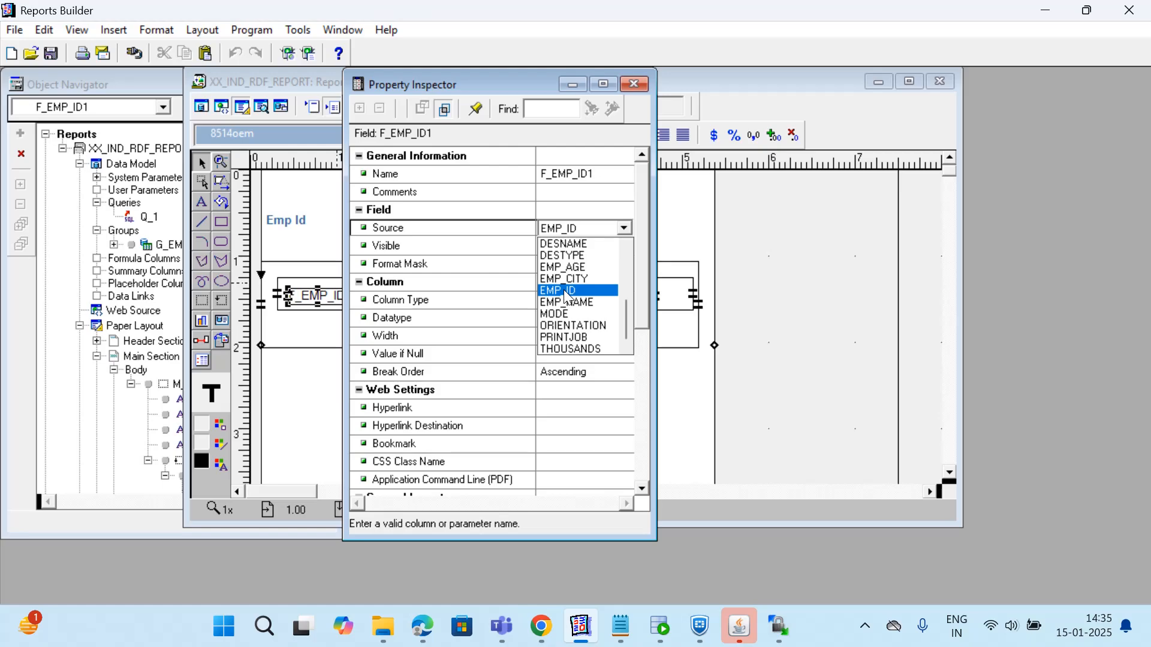
pyautogui.click(627, 226)
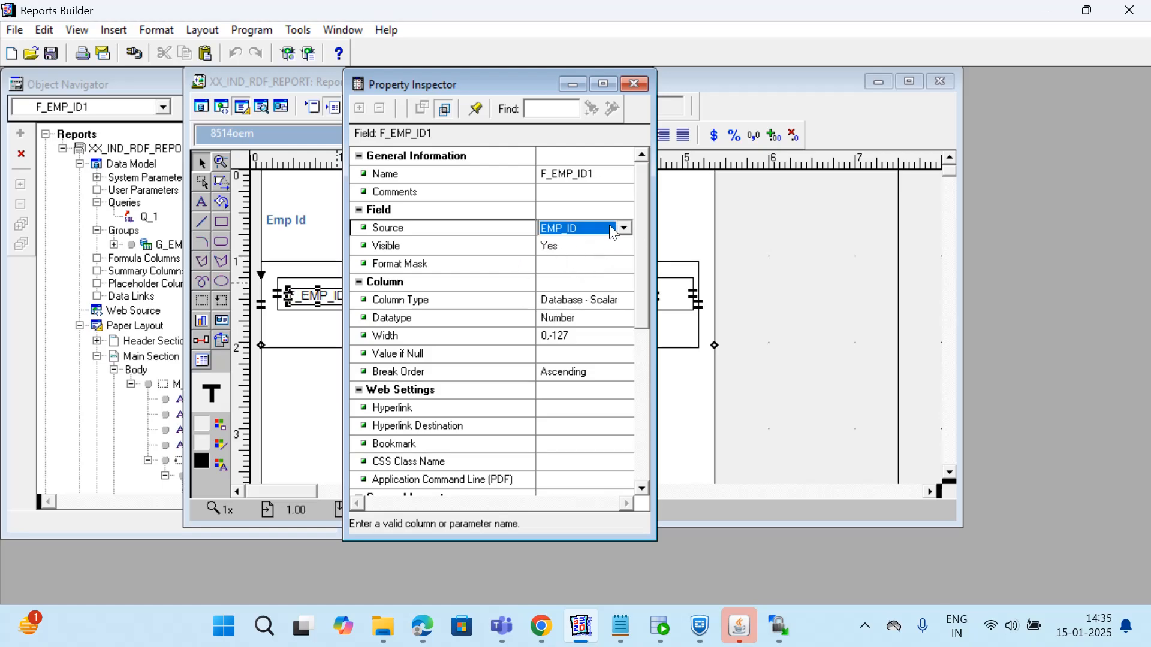
# - Review the Emp Id field's Vertical Elasticity options under General Layout and close its properties
pyautogui.moveTo(642, 285); pyautogui.dragTo(640, 416)
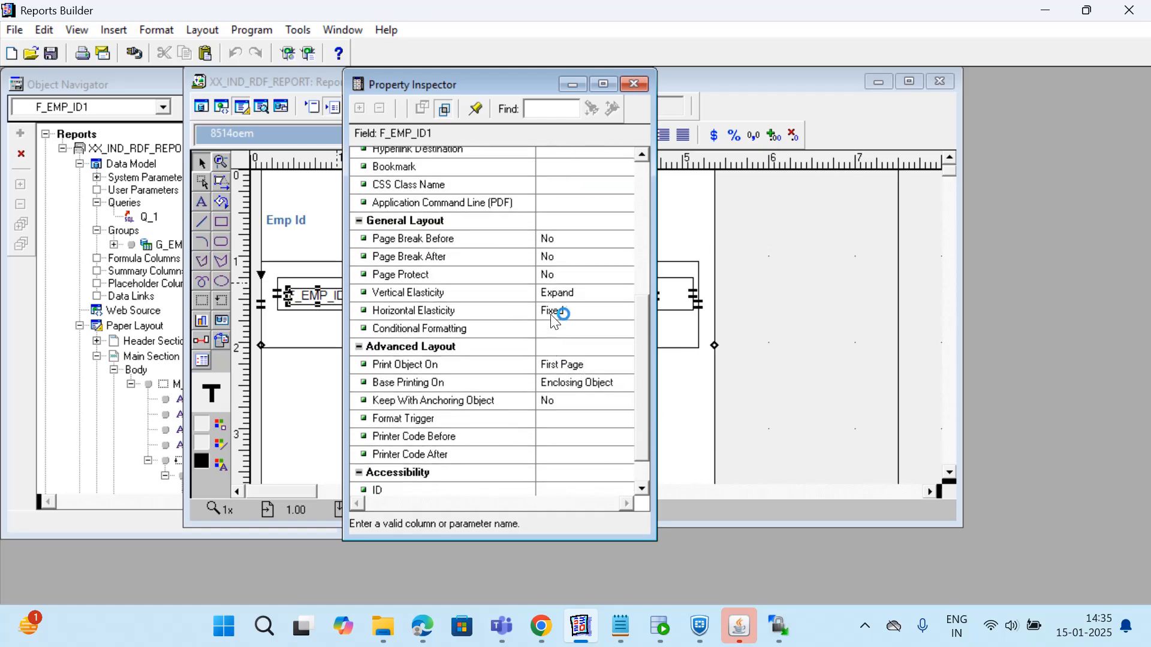
pyautogui.click(556, 294)
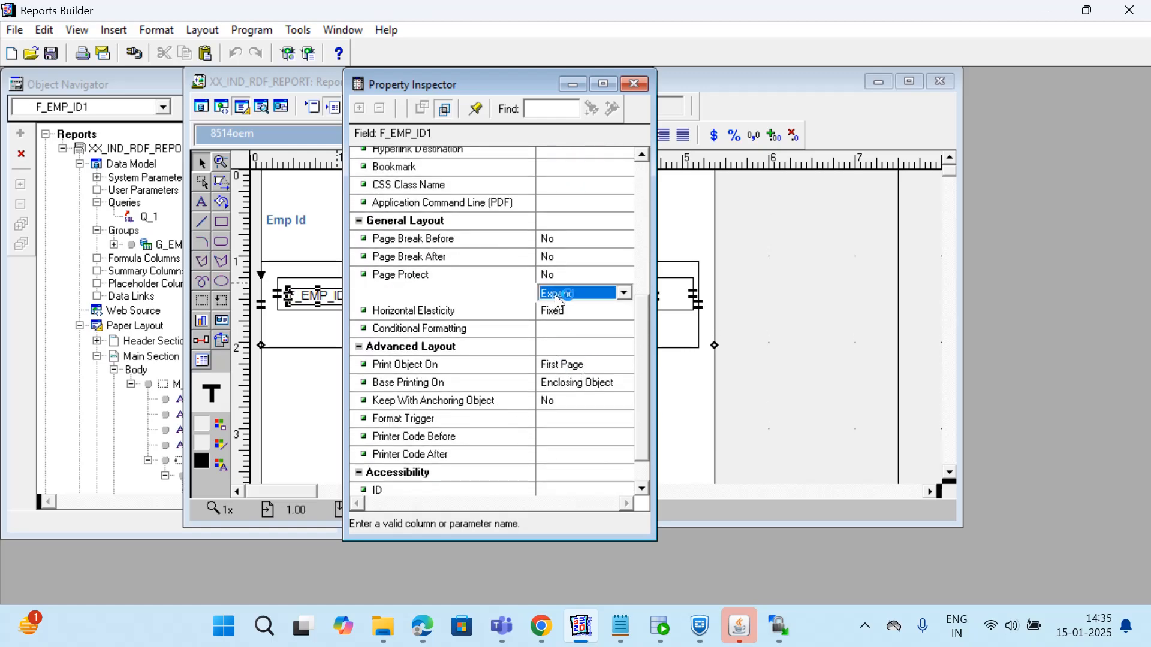
pyautogui.click(627, 295)
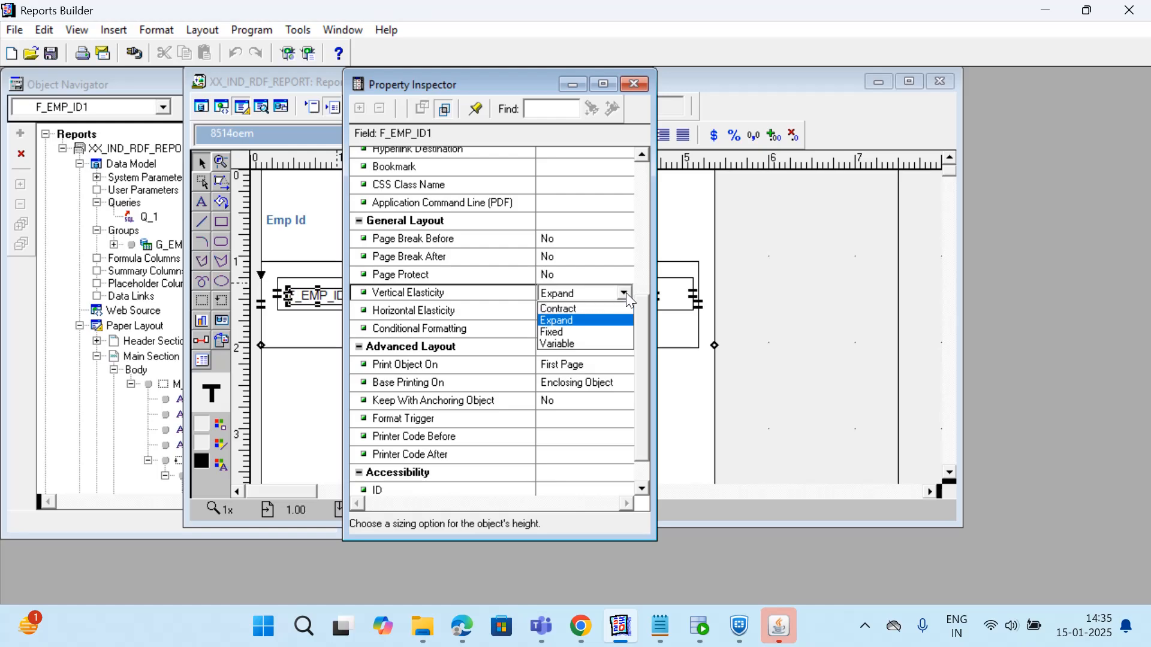
pyautogui.click(627, 295)
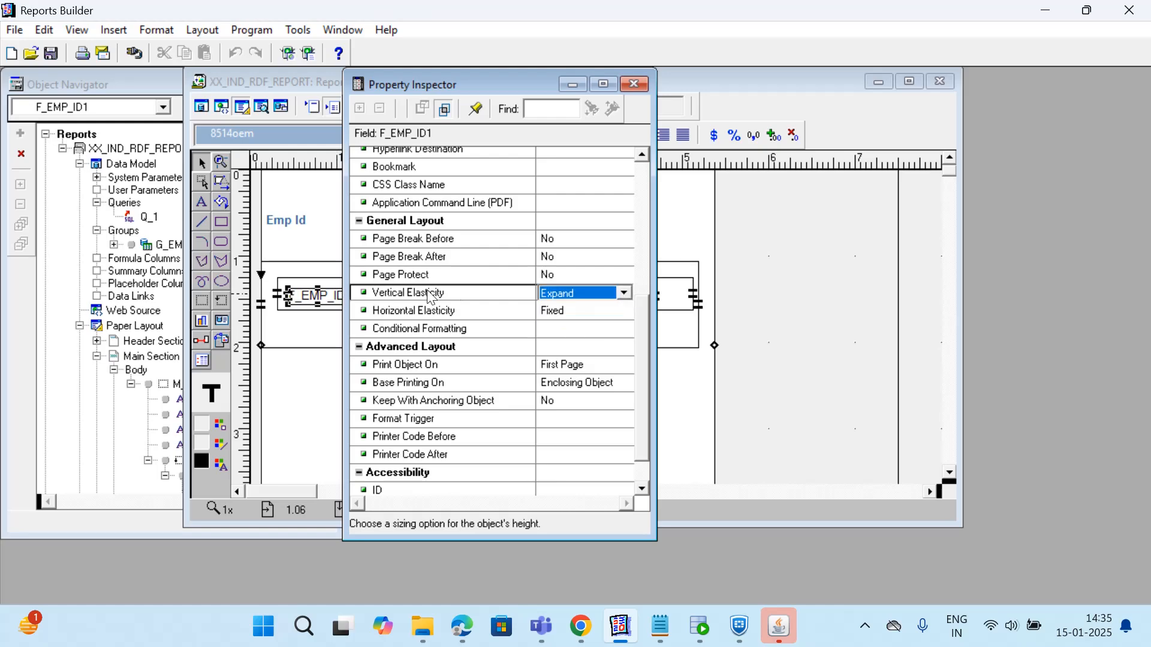
pyautogui.click(638, 84)
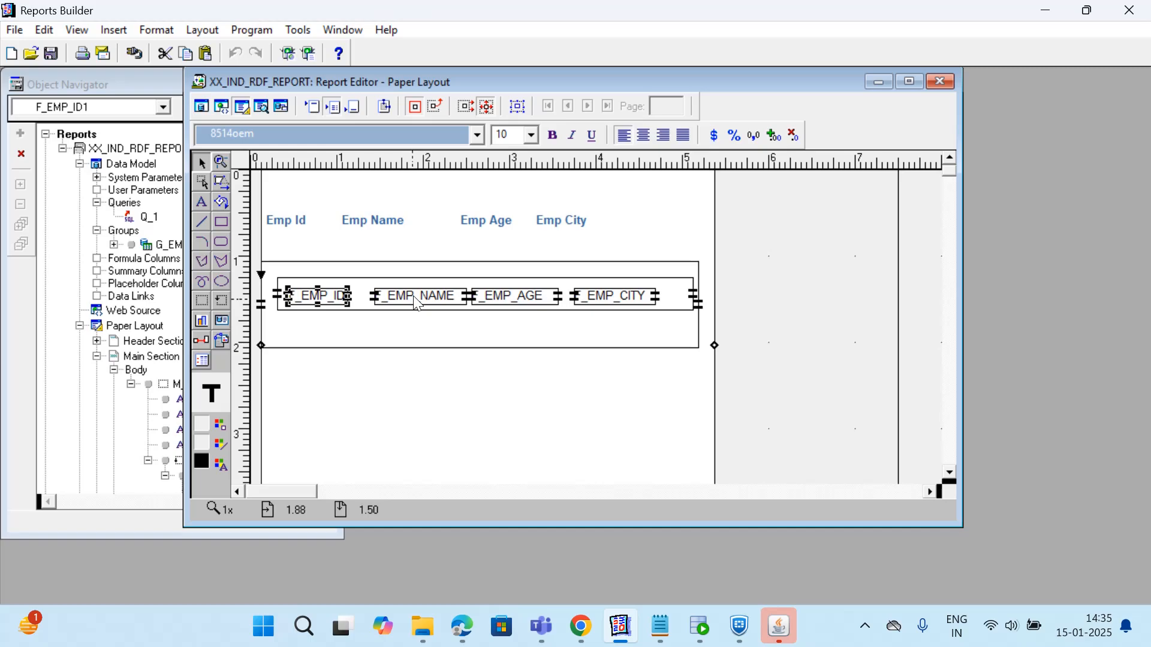
# - Inspect the Source property of the Emp Name field in the paper layout and close its properties
pyautogui.click(418, 303)
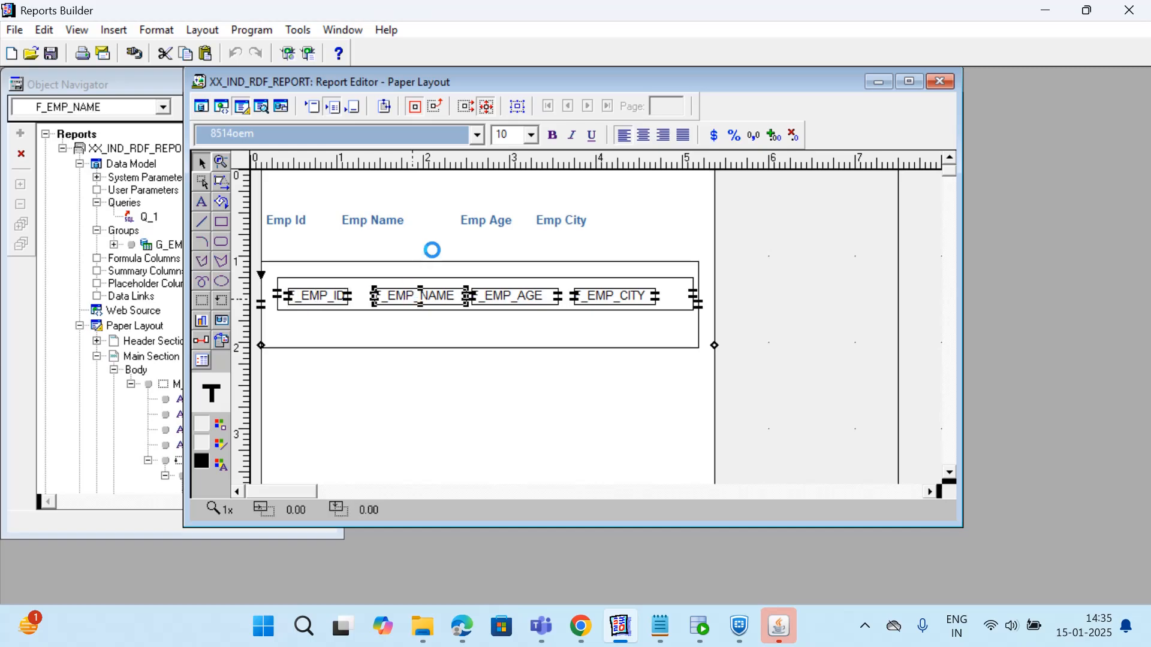
pyautogui.doubleClick(443, 300)
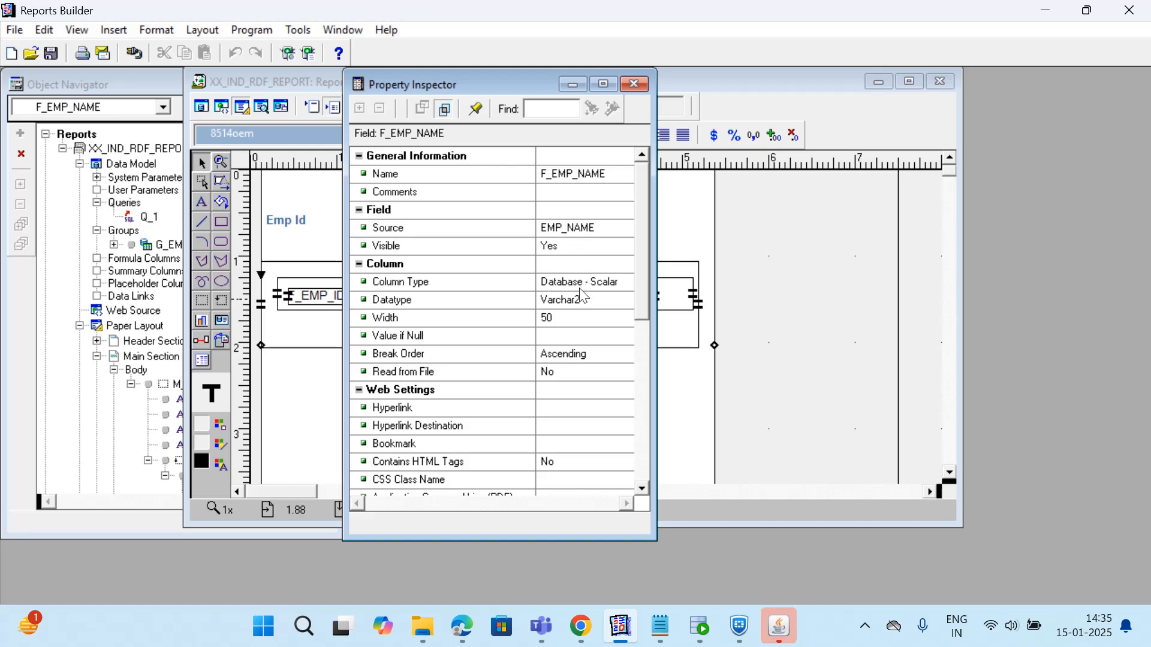
pyautogui.click(616, 230)
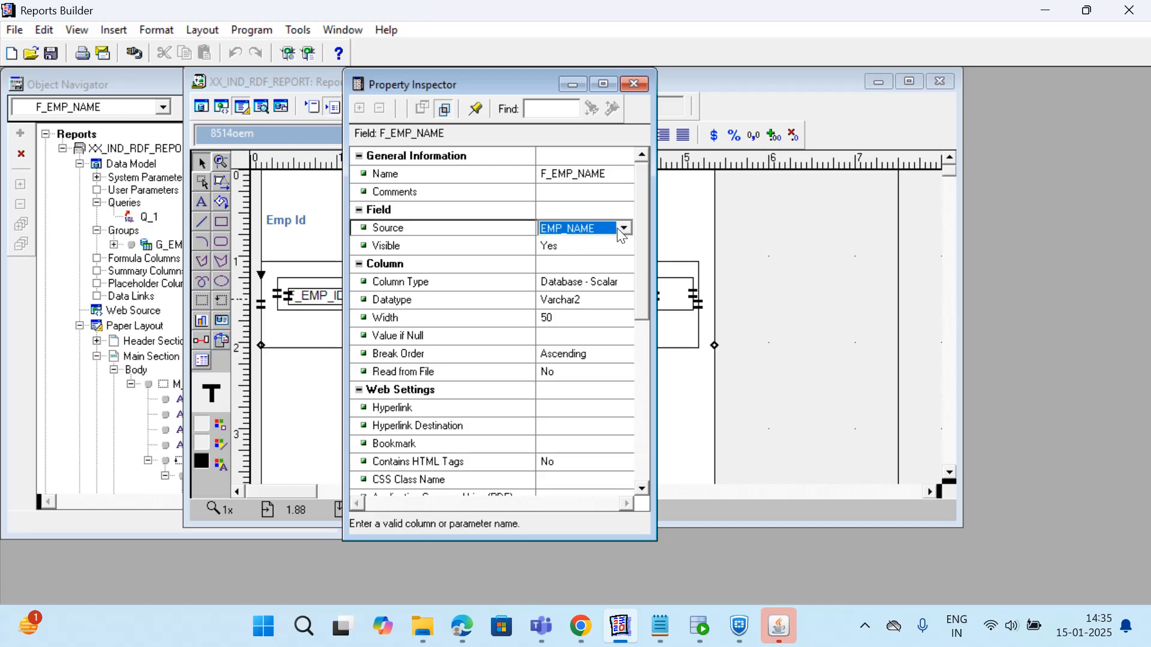
pyautogui.click(634, 84)
# - Look through the properties of the Emp Age field in the paper layout and close them
pyautogui.click(508, 300)
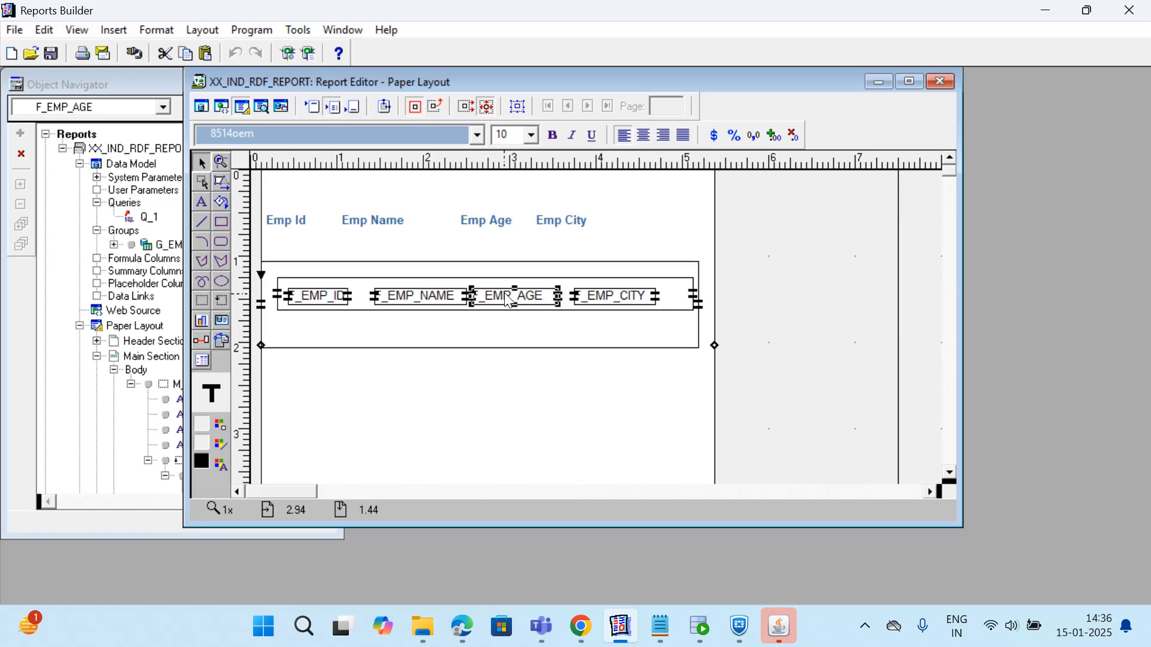
pyautogui.doubleClick(505, 294)
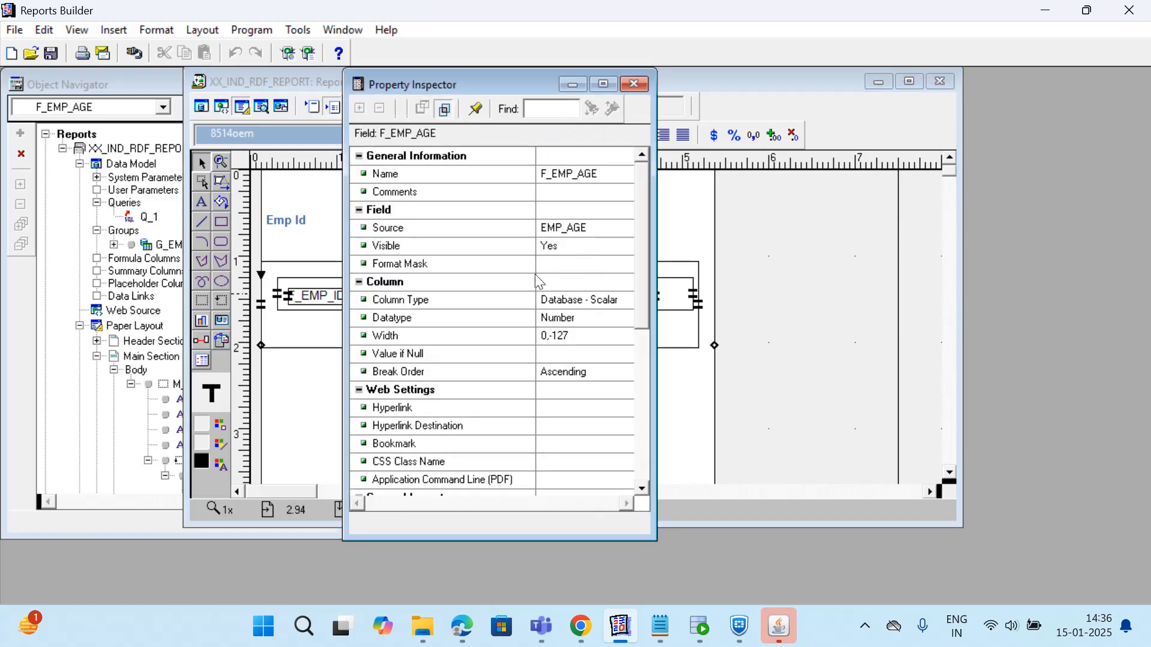
pyautogui.moveTo(645, 290); pyautogui.dragTo(650, 225)
pyautogui.click(635, 86)
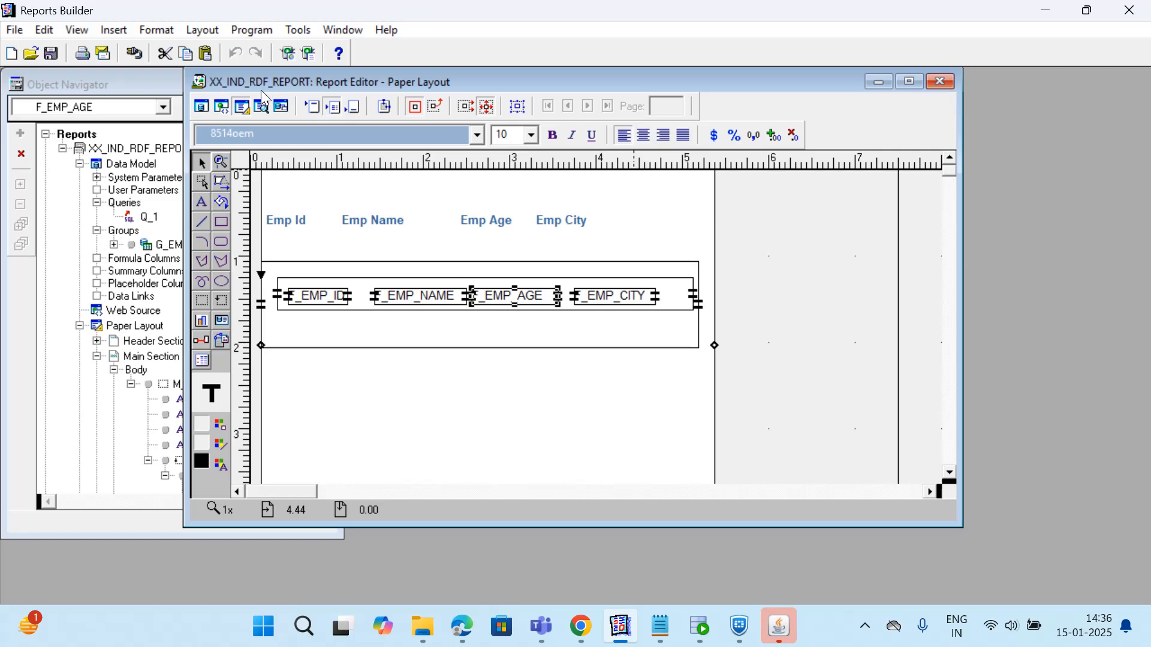
# - Compile the XX_IND_RDF_REPORT report incrementally and close the compilation dialog
pyautogui.click(260, 32)
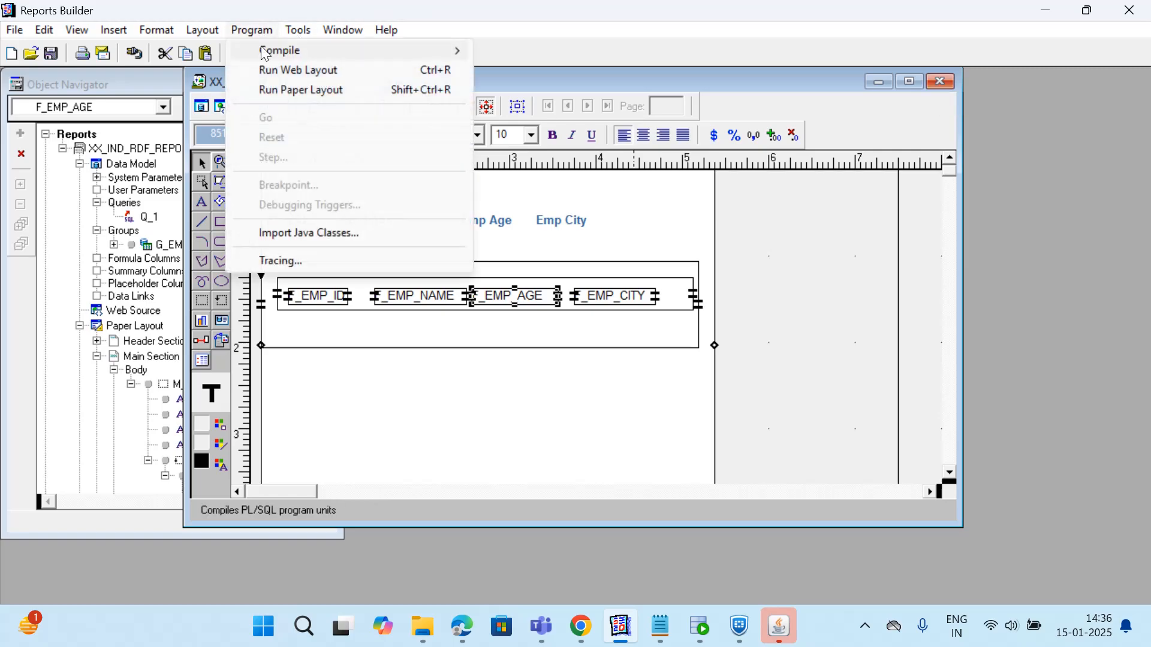
pyautogui.moveTo(273, 52)
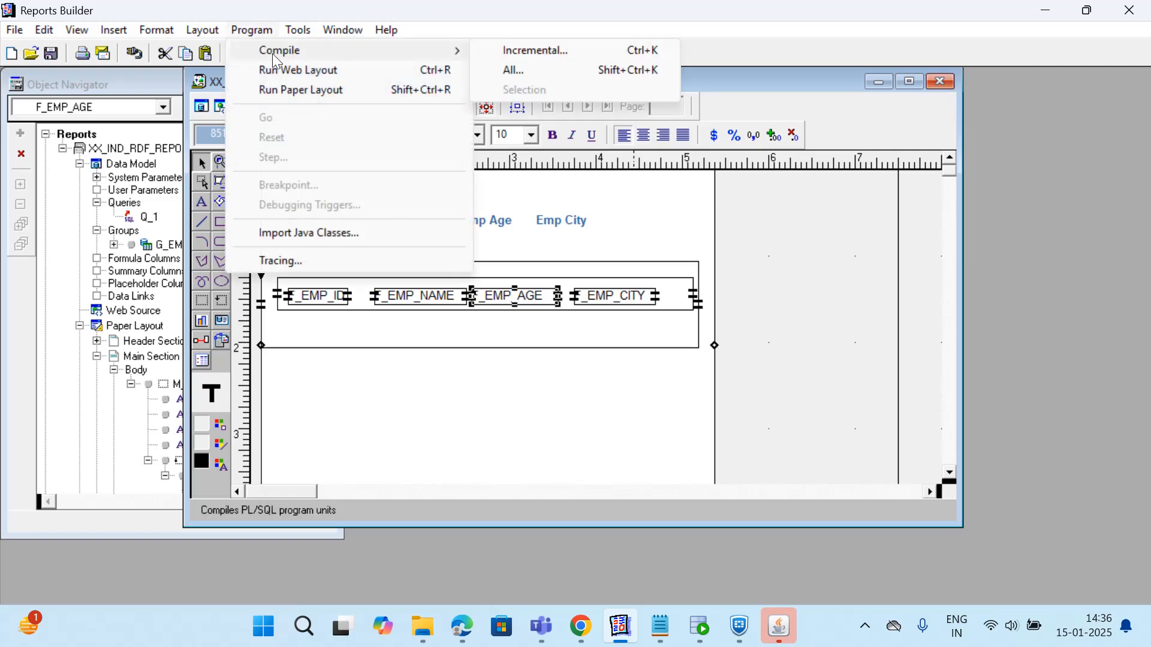
pyautogui.click(515, 51)
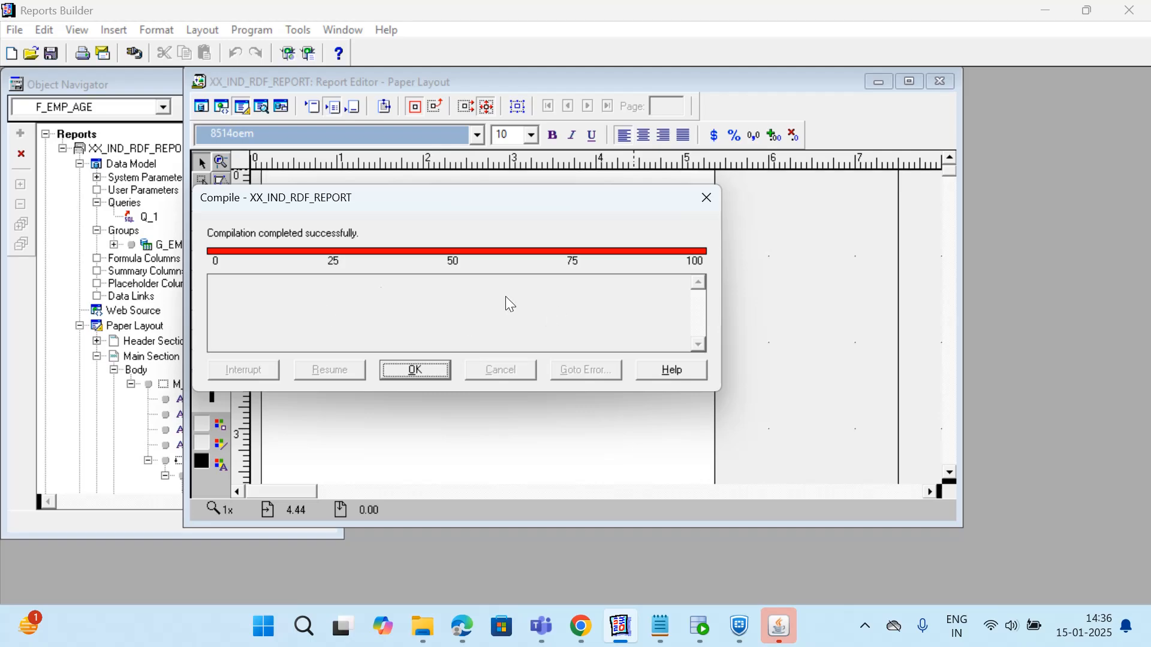
pyautogui.click(705, 199)
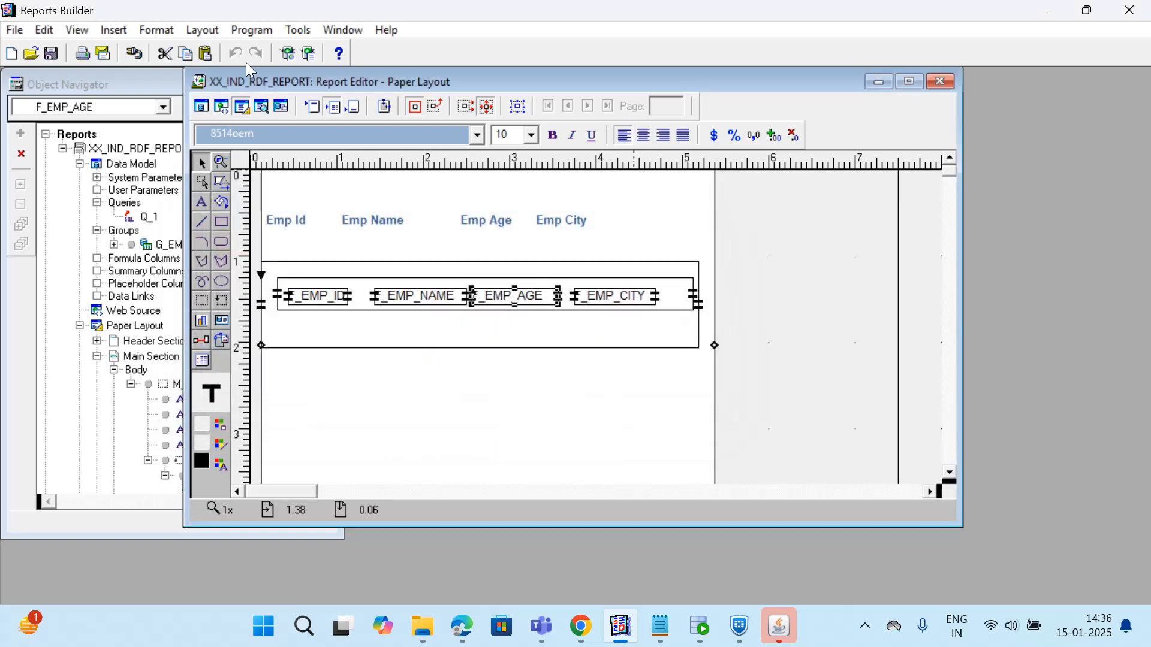
# - Run the paper layout of XX_IND_RDF_REPORT, review the generated output and close the Report Editor
pyautogui.click(254, 31)
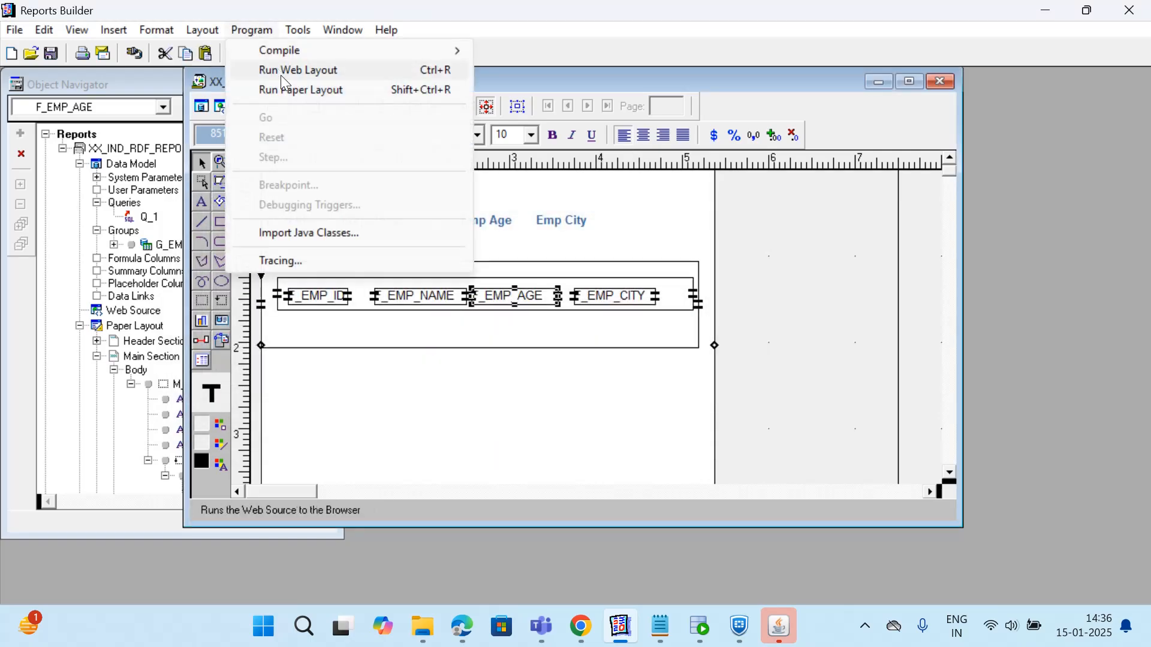
pyautogui.click(289, 93)
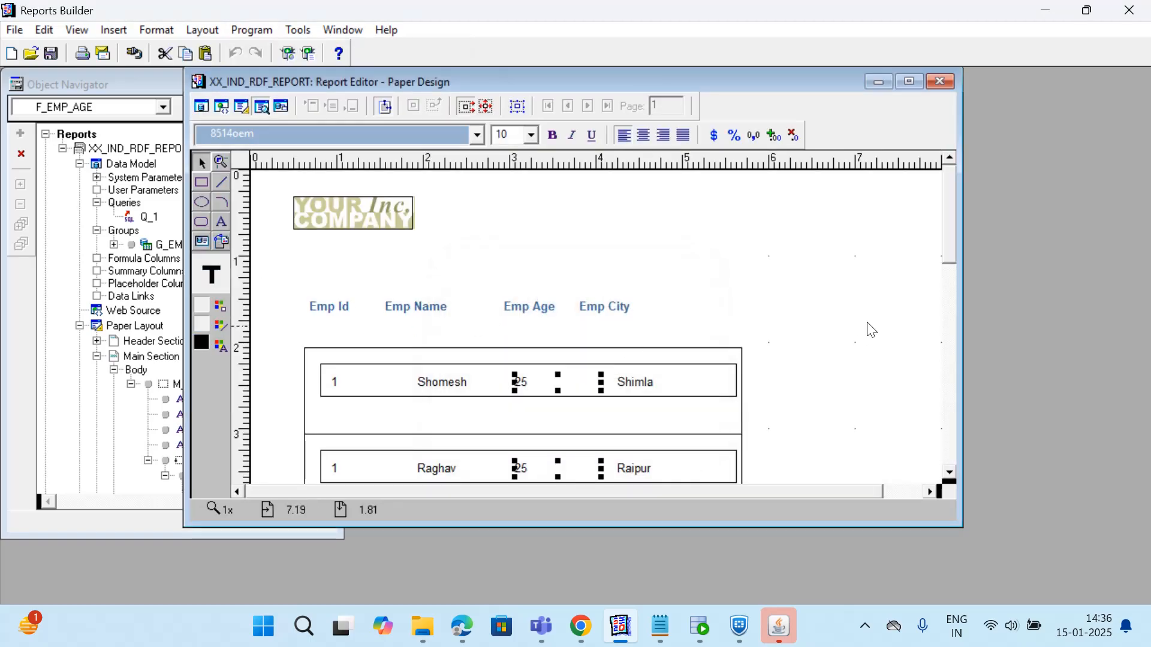
pyautogui.moveTo(948, 244)
pyautogui.mouseDown()
pyautogui.moveTo(958, 339)
pyautogui.moveTo(944, 224)
pyautogui.mouseUp()
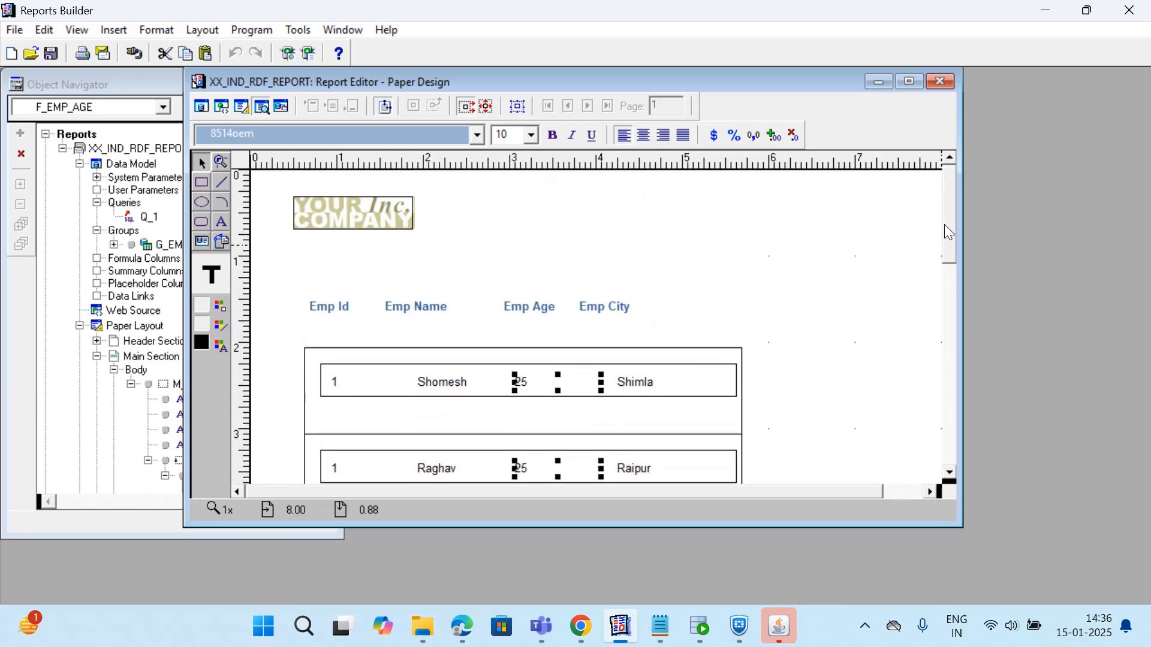
pyautogui.click(939, 84)
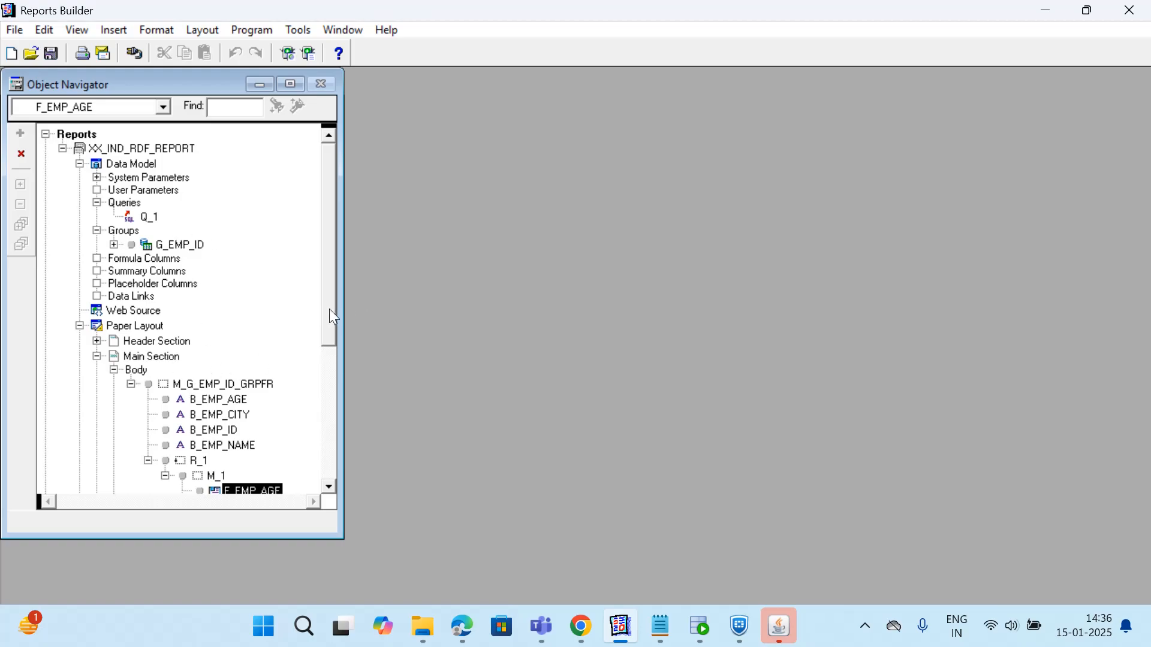
# - Check the Save As location, file name and Reports Binary type for XX_IND_RDF_REPORT and cancel the dialog
pyautogui.moveTo(334, 317); pyautogui.dragTo(329, 244)
pyautogui.click(15, 30)
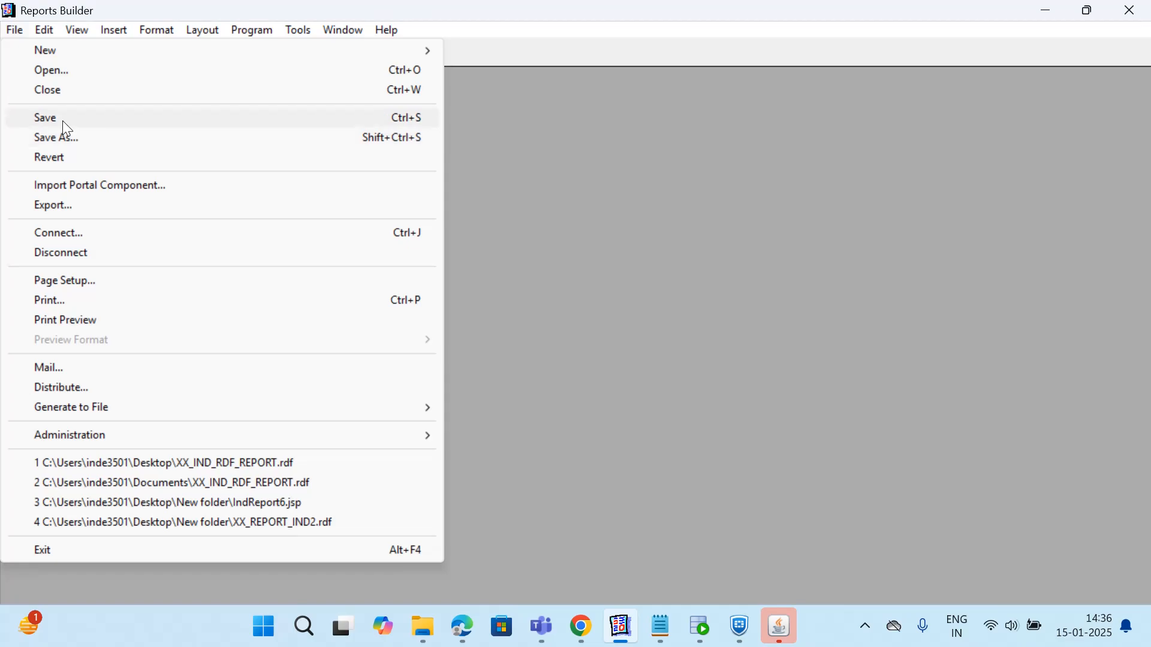
pyautogui.click(67, 138)
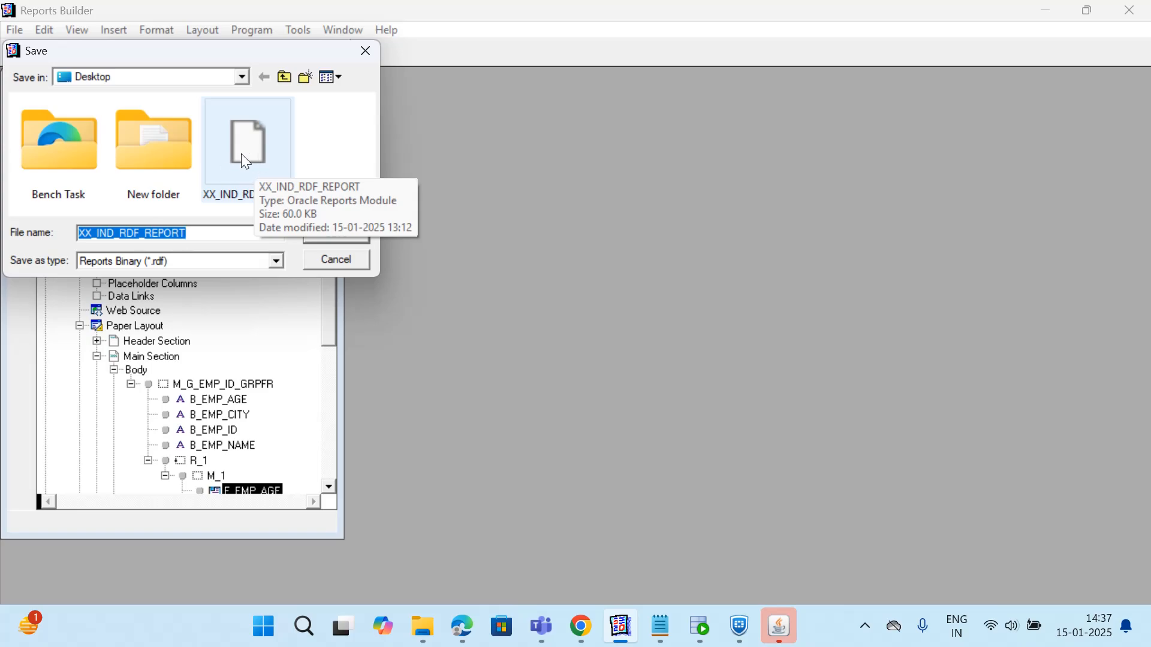
pyautogui.click(366, 53)
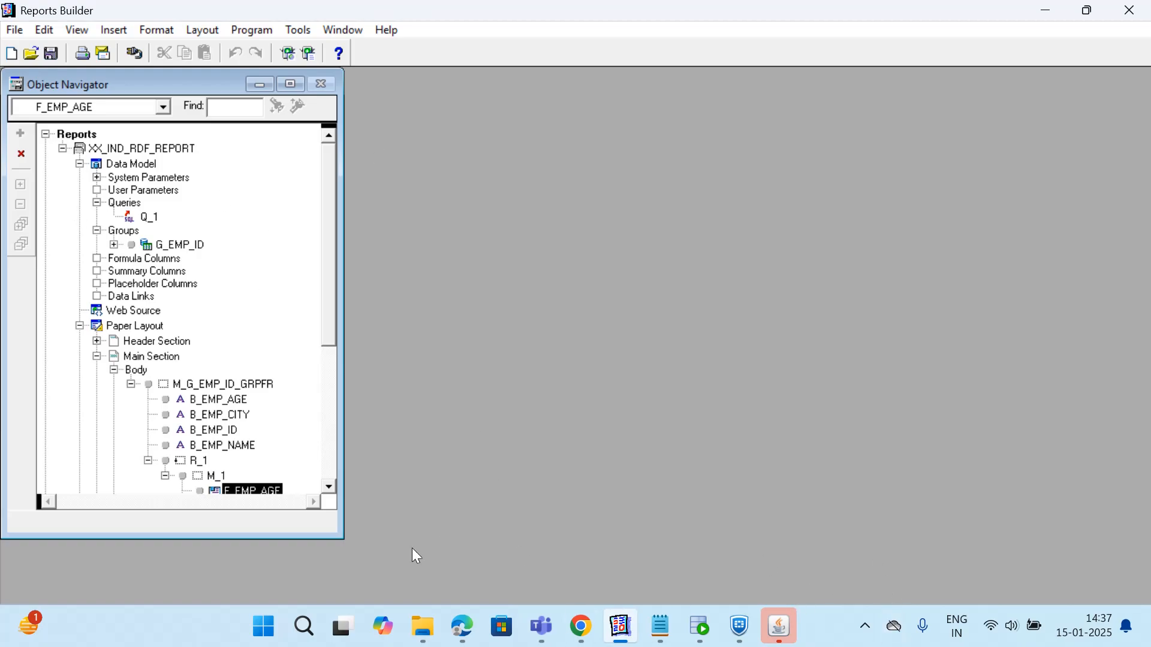
pyautogui.click(869, 630)
pyautogui.click(936, 541)
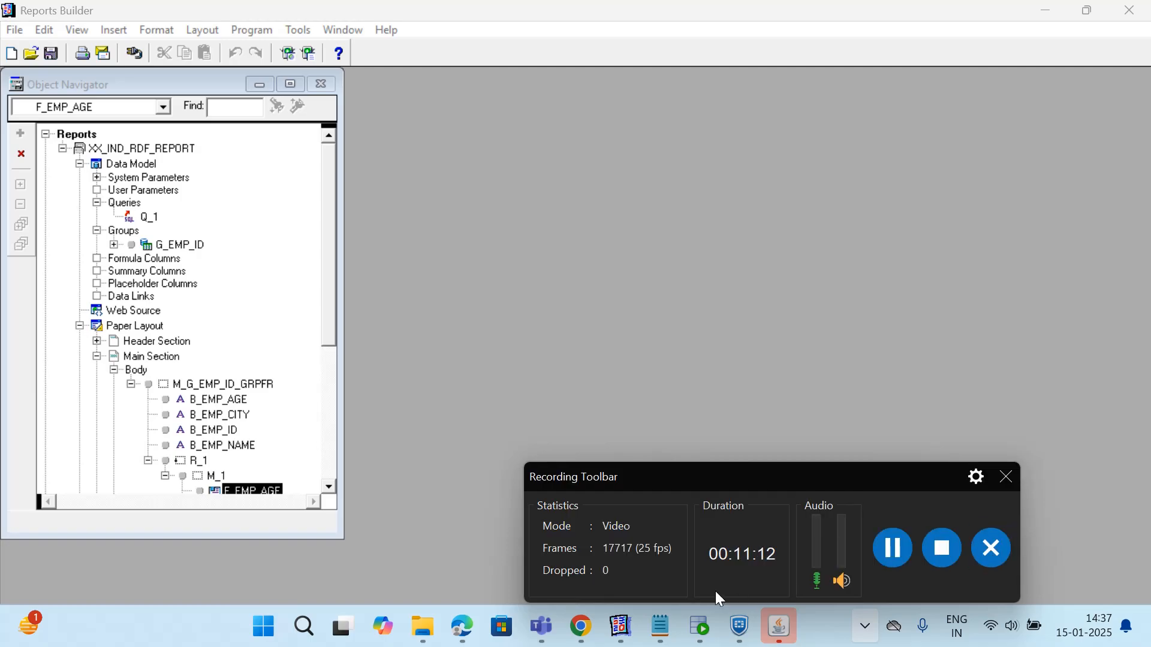
pyautogui.click(907, 554)
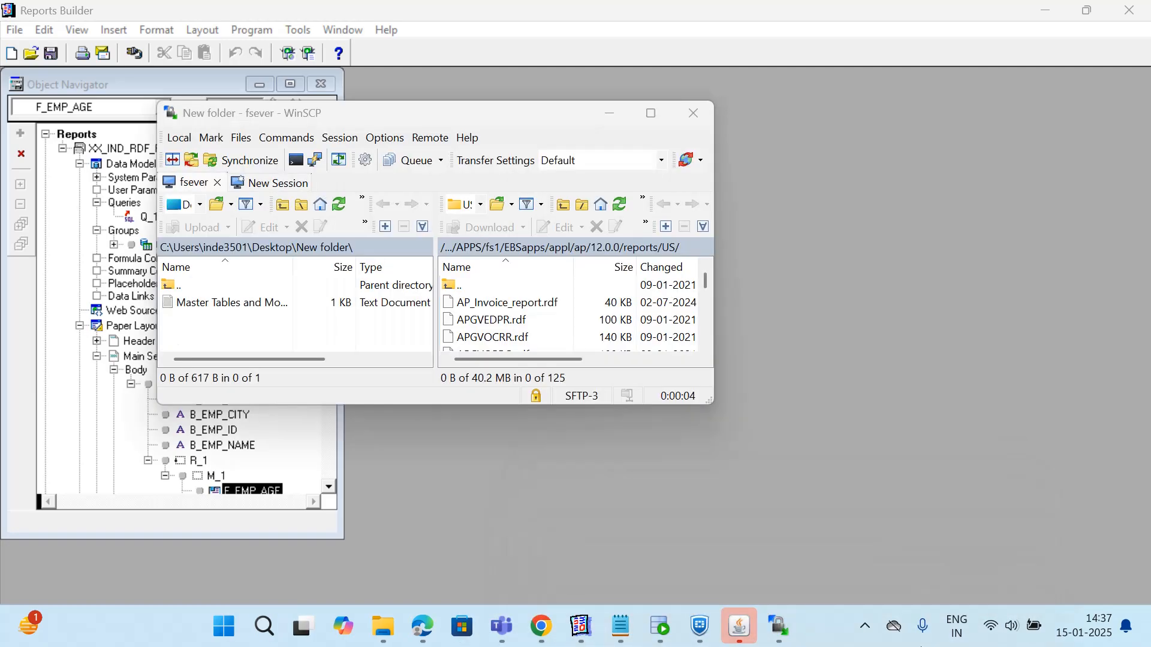
# - Maximize the WinSCP window and look through the report files in the server's ap/12.0.0/reports/US directory
pyautogui.click(651, 112)
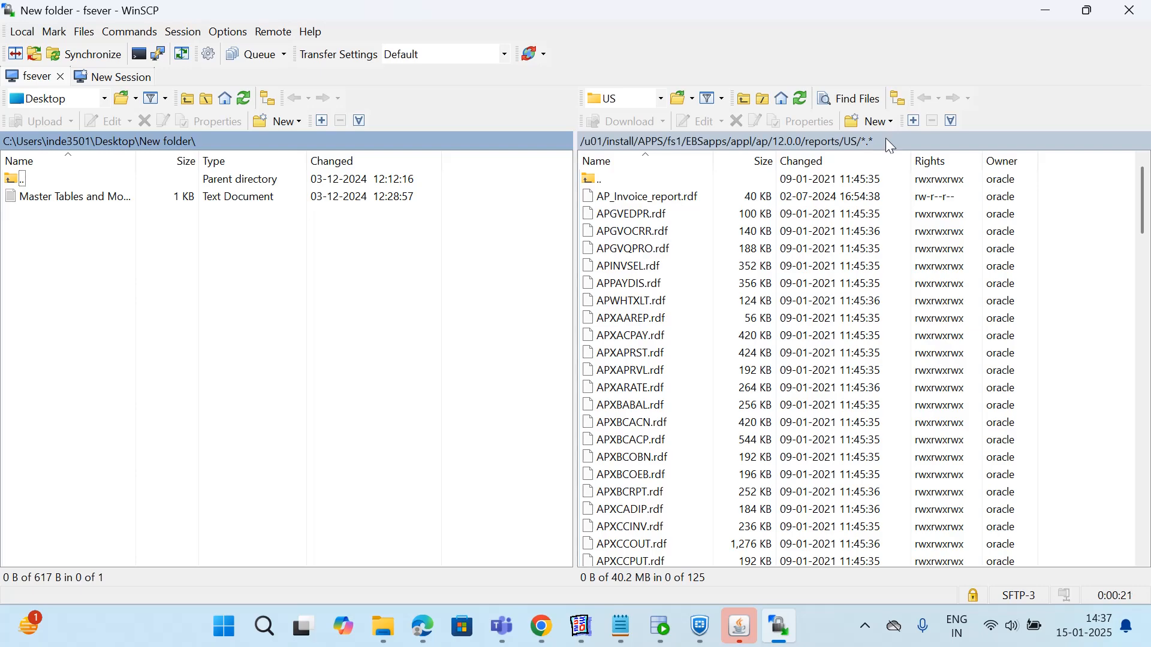
pyautogui.scroll(-9, 876, 267)
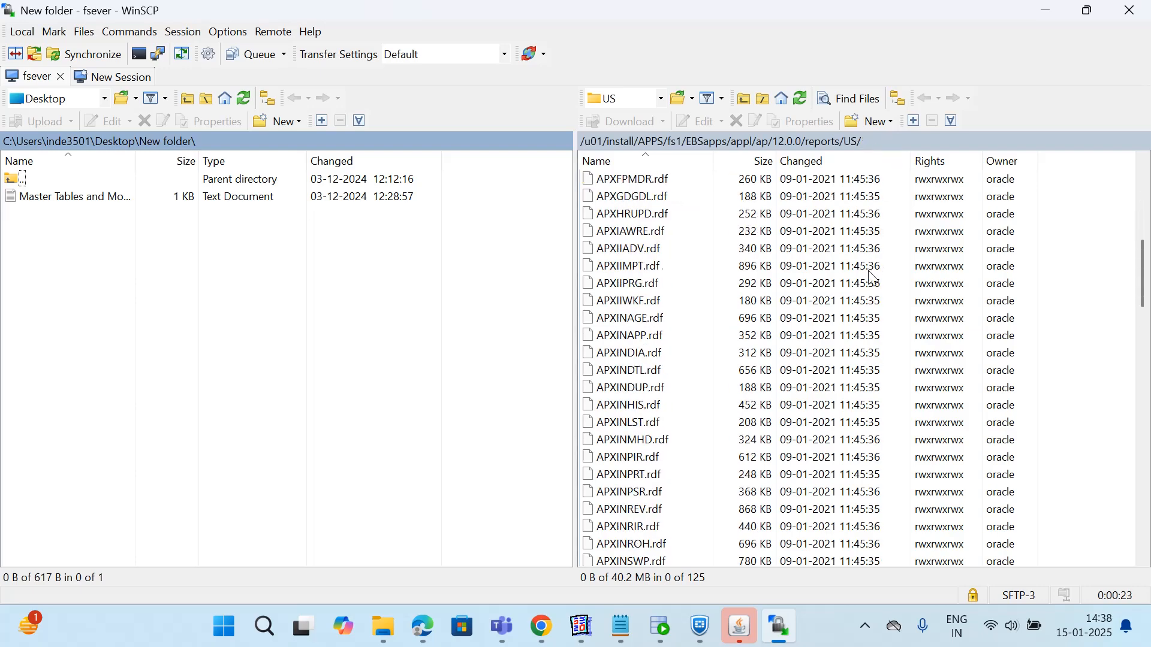
pyautogui.scroll(9, 876, 269)
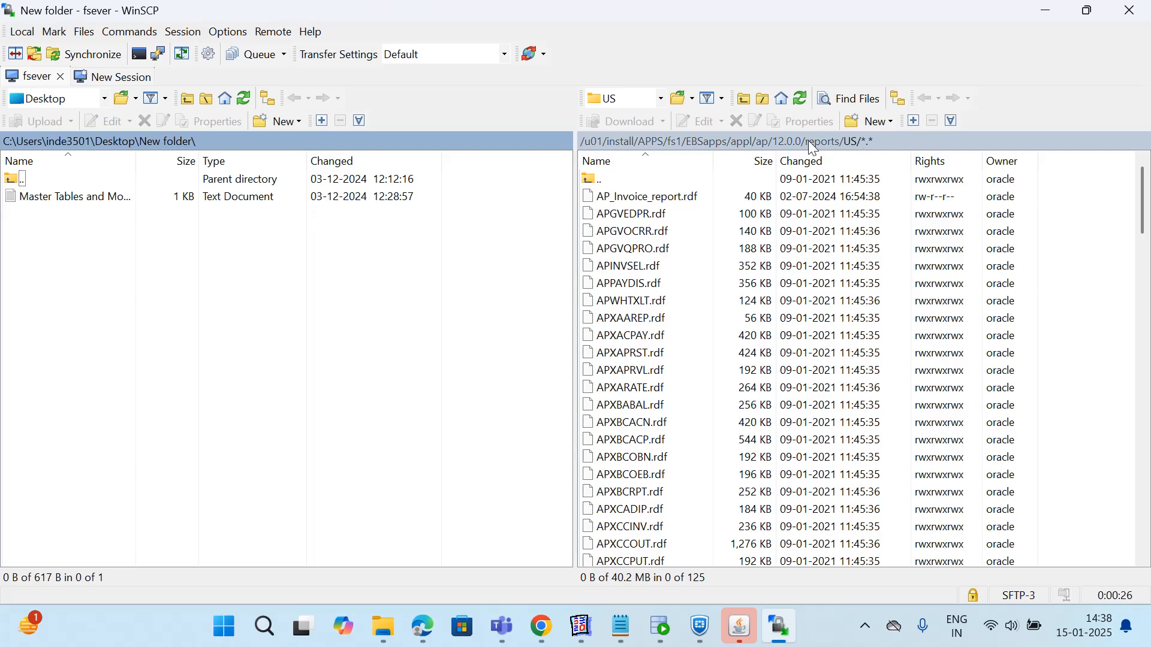
# - Go to the server's root directory and filter it with the file mask /u01/install/APPS/fs1/EBSapps/appl/po/12.0.0/reports/US
pyautogui.click(585, 143)
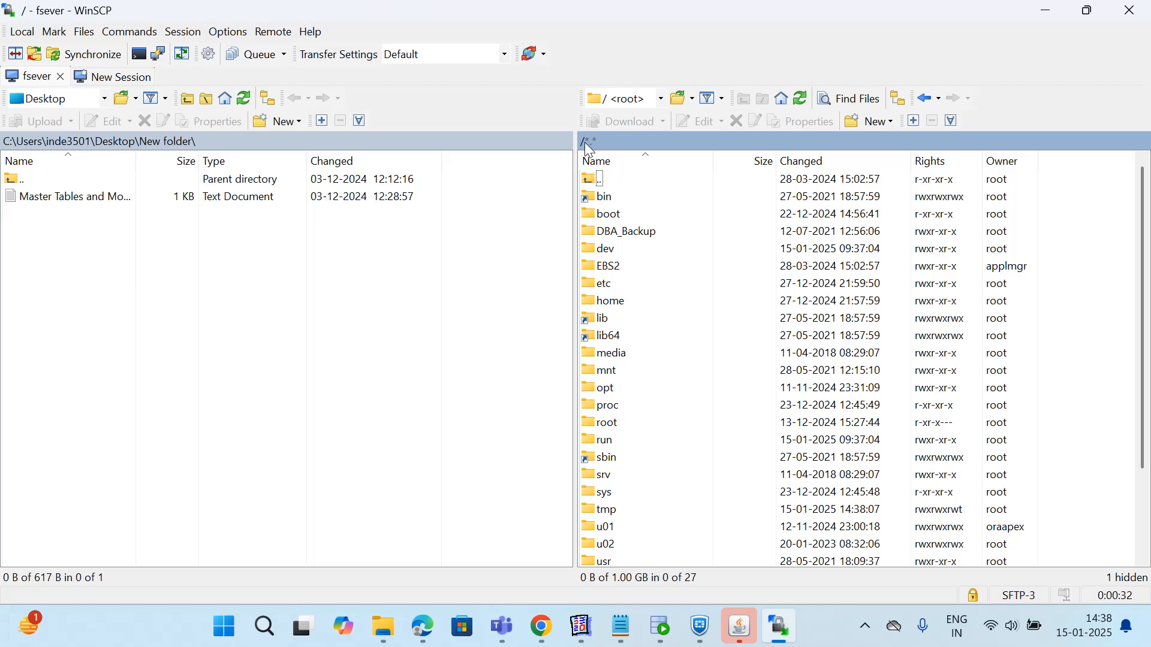
pyautogui.click(592, 142)
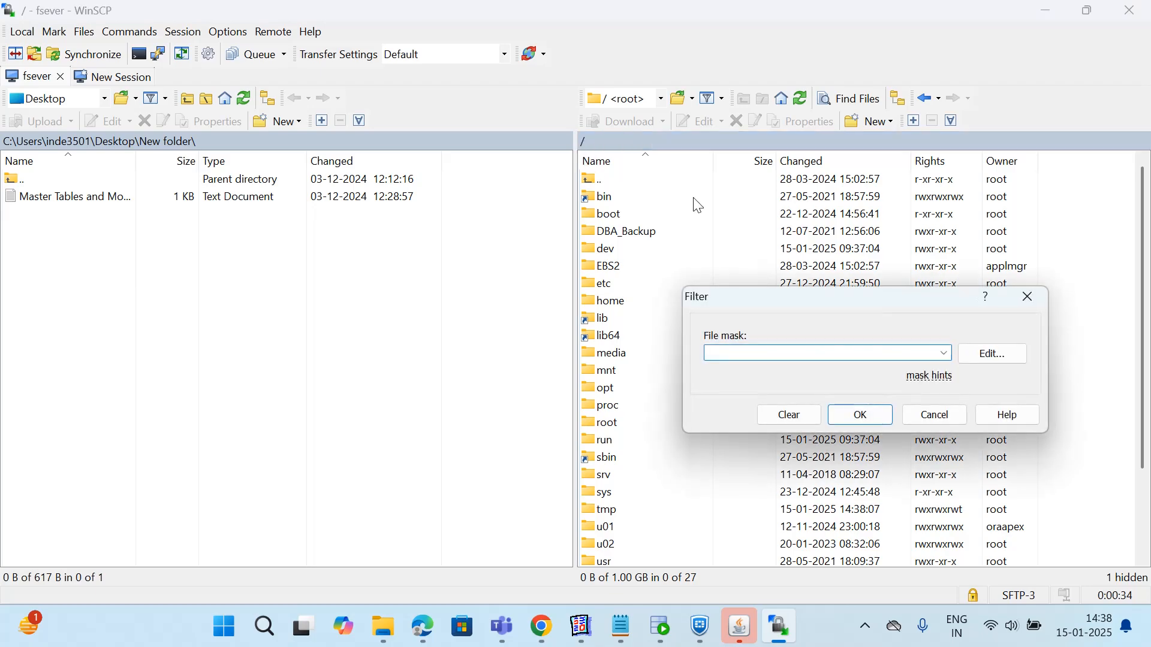
pyautogui.click(945, 353)
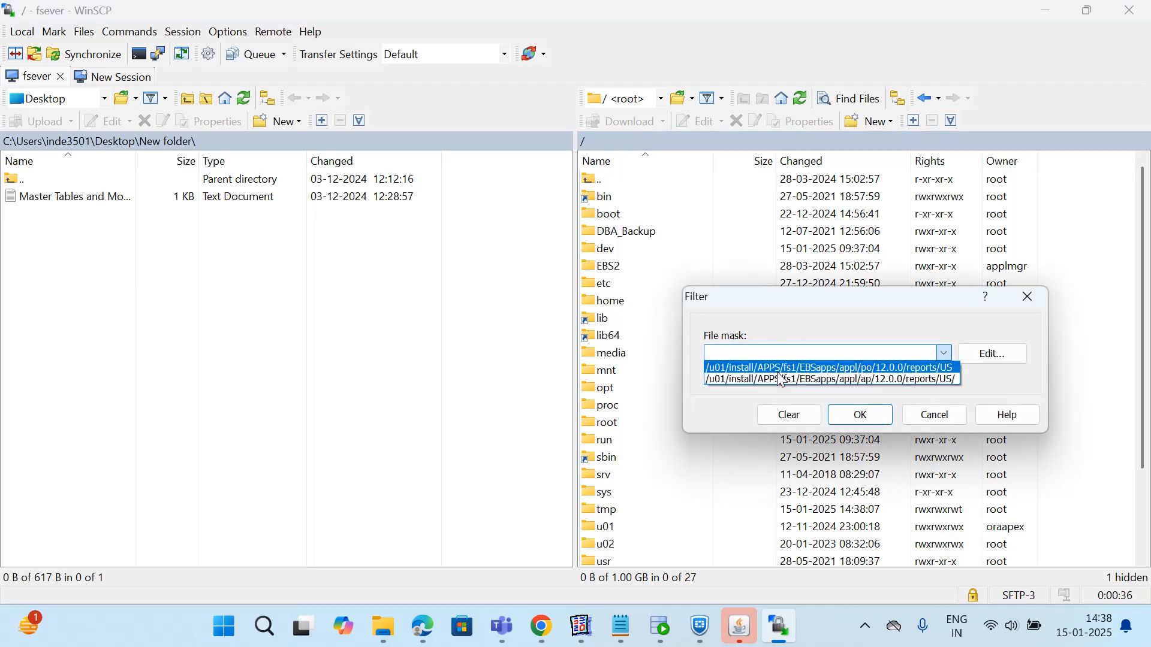
pyautogui.click(843, 369)
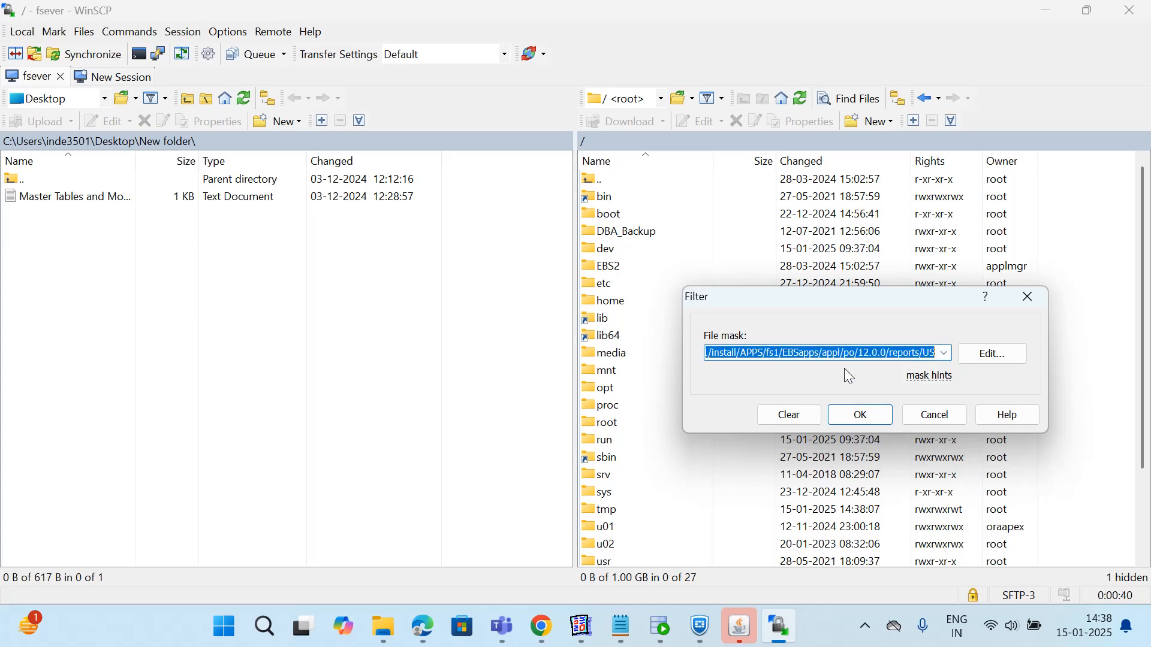
pyautogui.click(863, 409)
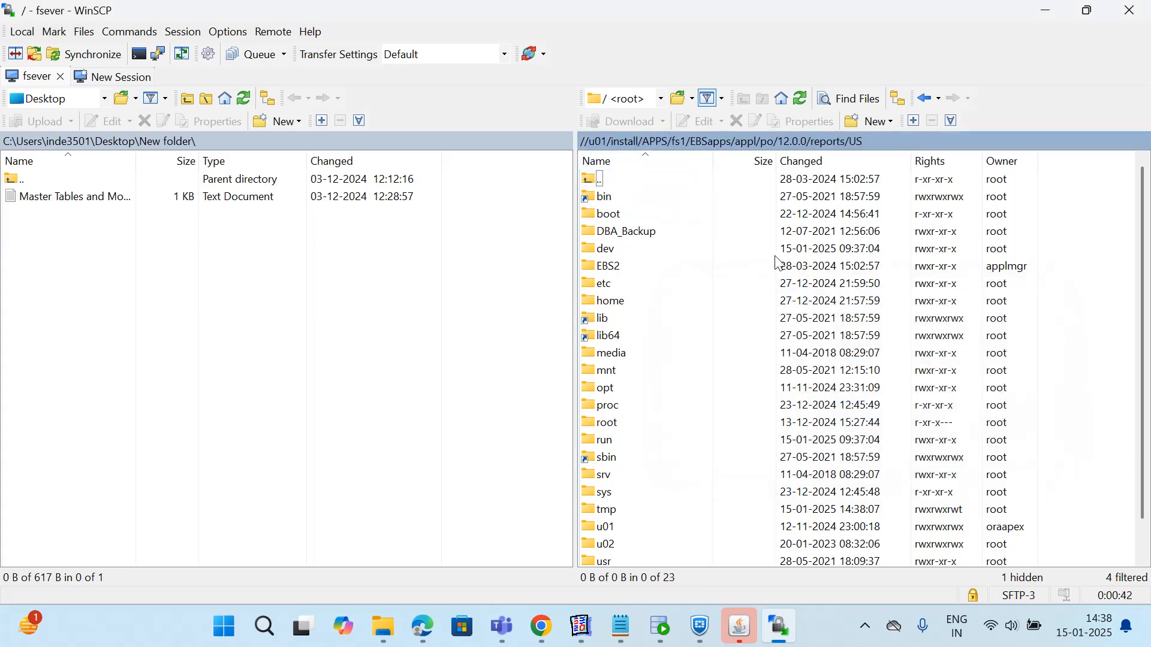
pyautogui.scroll(-1, 774, 257)
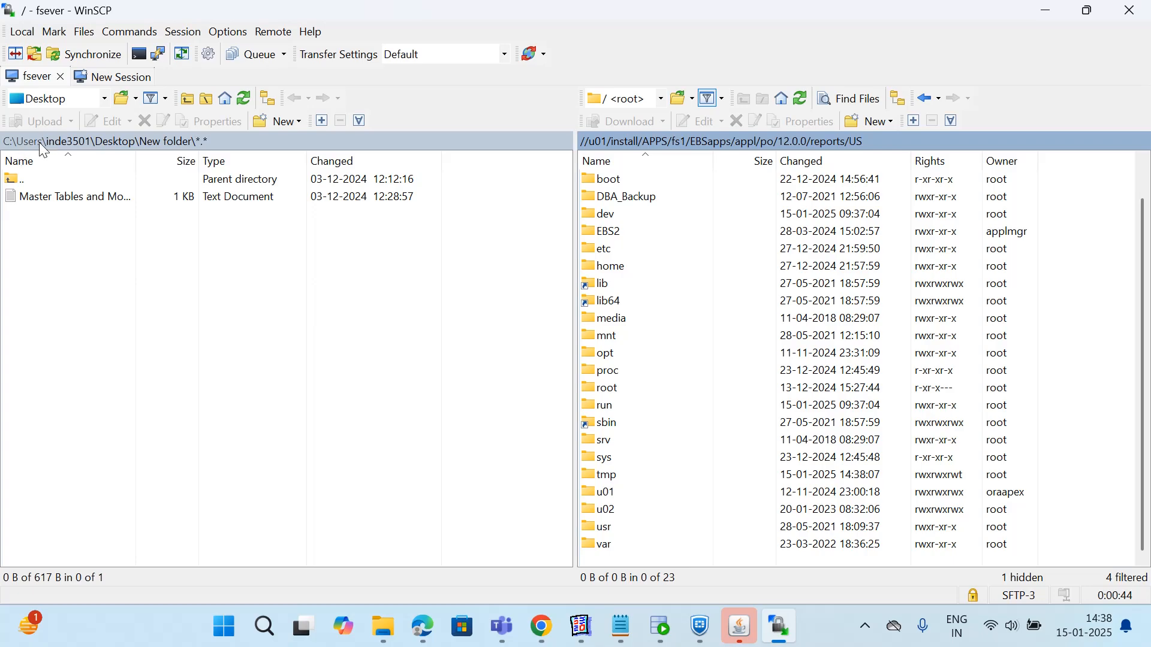
# - Open the local Desktop directory in WinSCP and locate the XX_IND_RDF_REPORT file
pyautogui.click(110, 143)
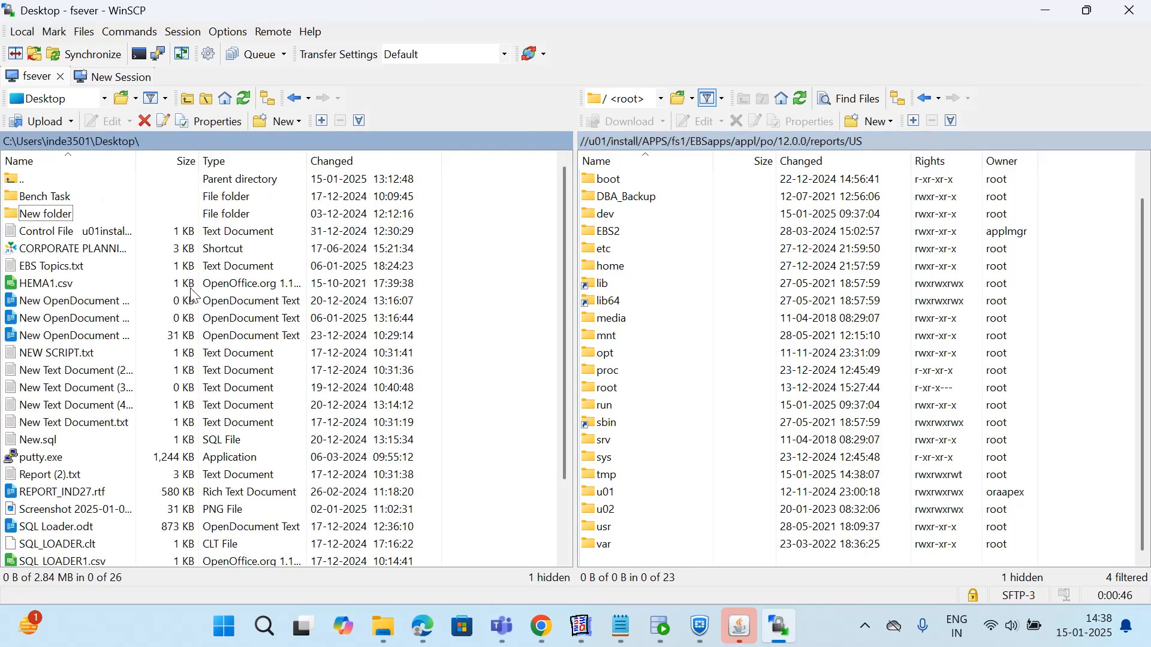
pyautogui.scroll(-2, 146, 490)
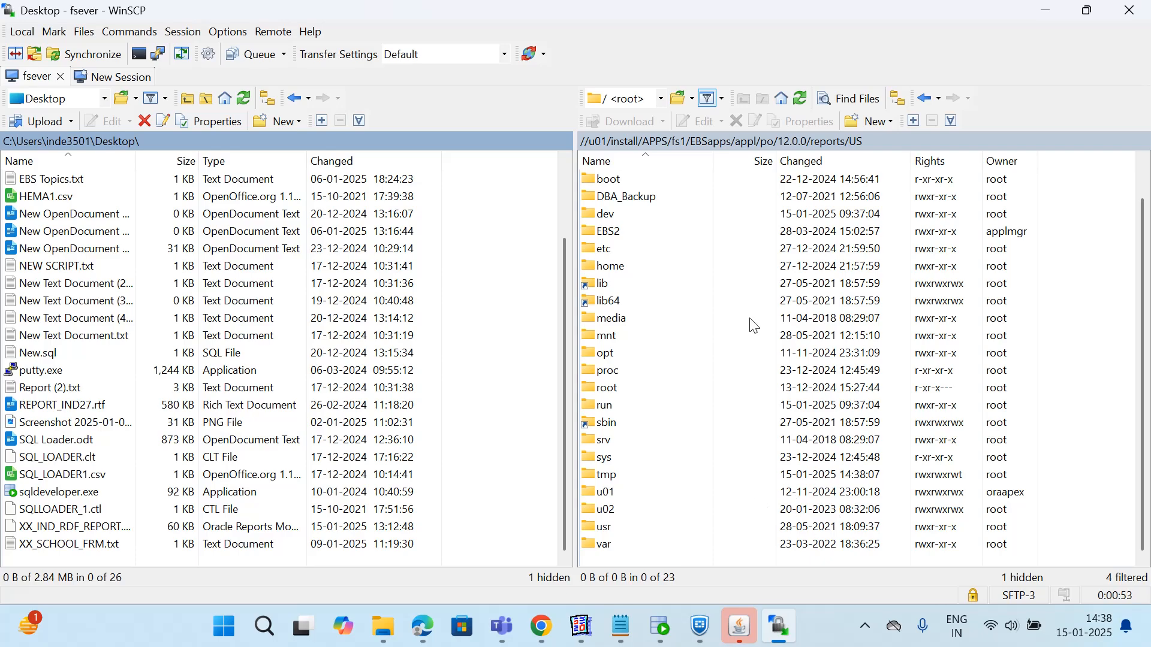
pyautogui.scroll(1, 841, 426)
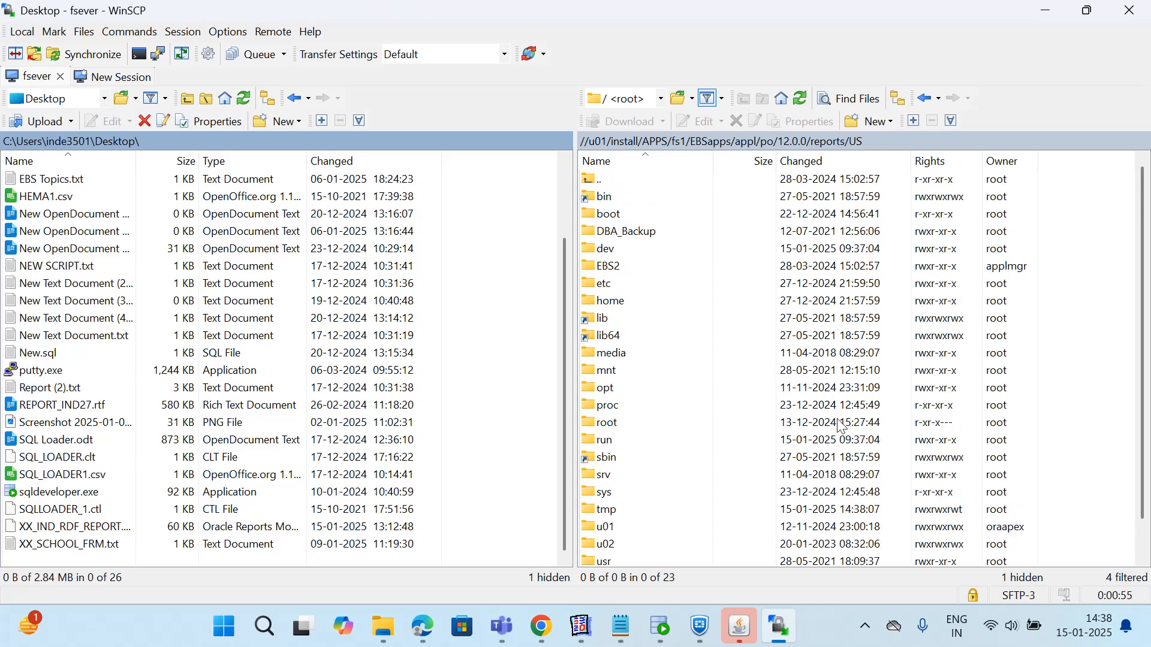
pyautogui.scroll(-1, 842, 427)
pyautogui.scroll(1, 796, 299)
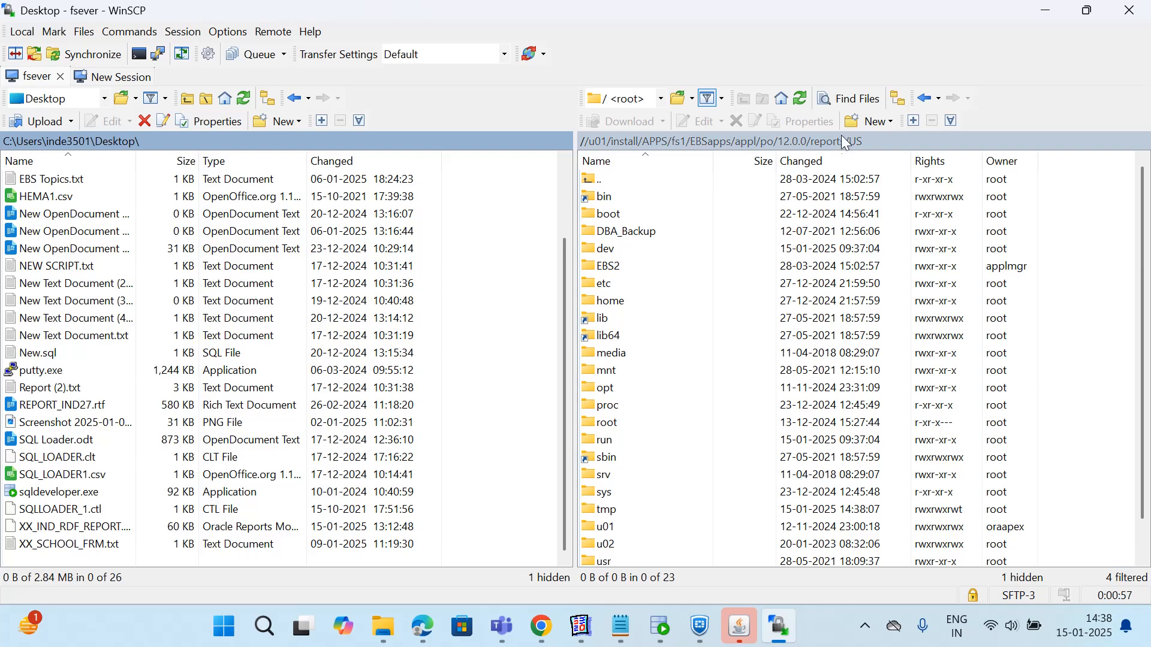
pyautogui.scroll(-1, 770, 394)
pyautogui.scroll(1, 770, 322)
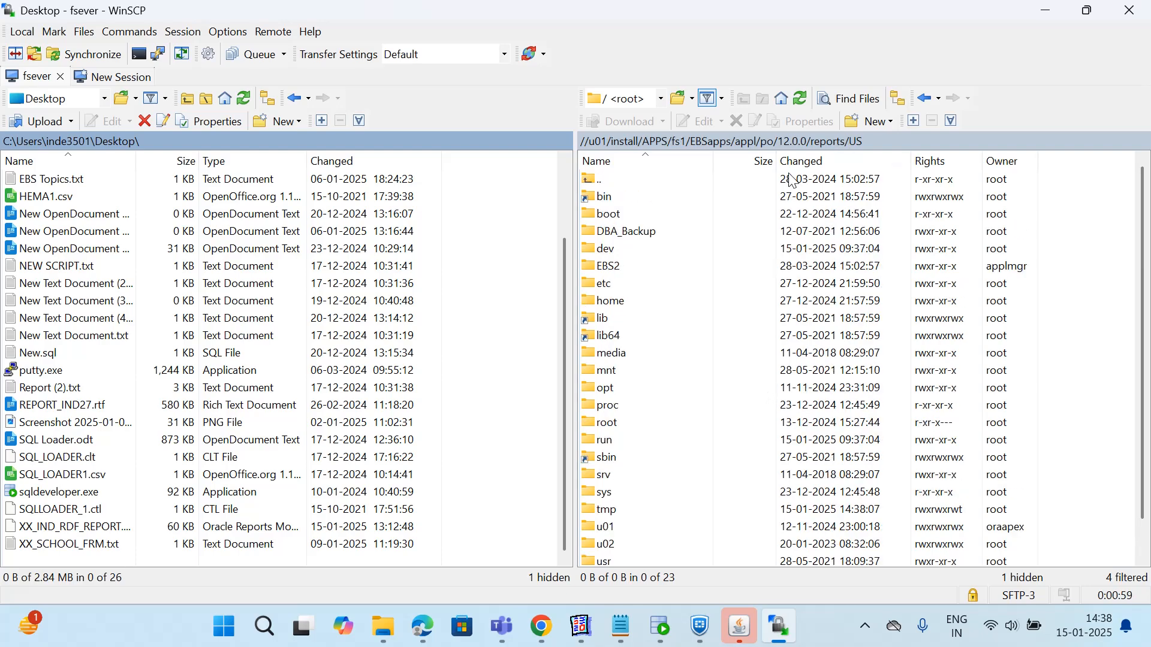
# - Change the remote directory's filter mask to /u01/install/APPS/fs1/EBSapps/appl/ap/12.0.0/reports/US/
pyautogui.click(709, 98)
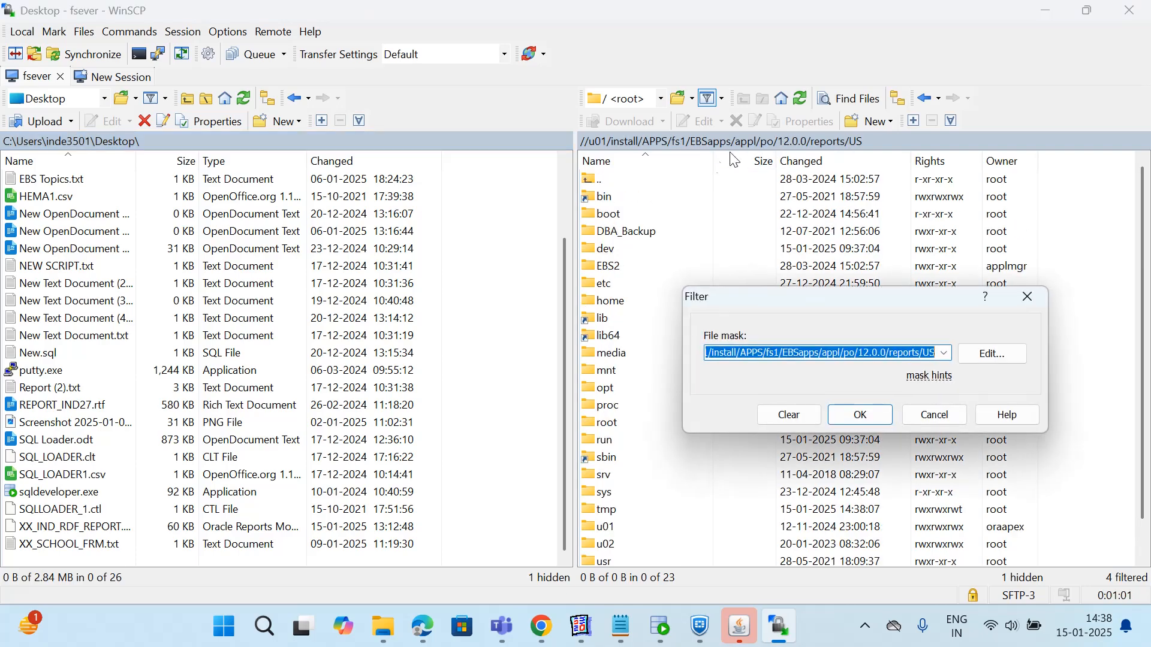
pyautogui.click(944, 353)
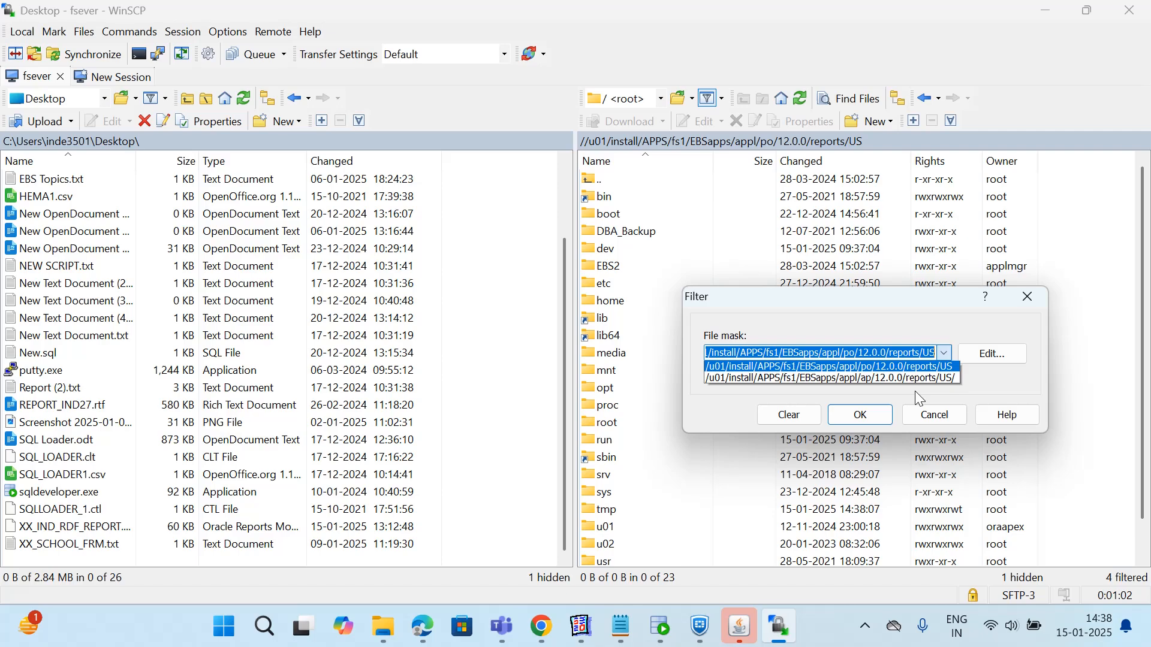
pyautogui.click(852, 381)
pyautogui.click(872, 414)
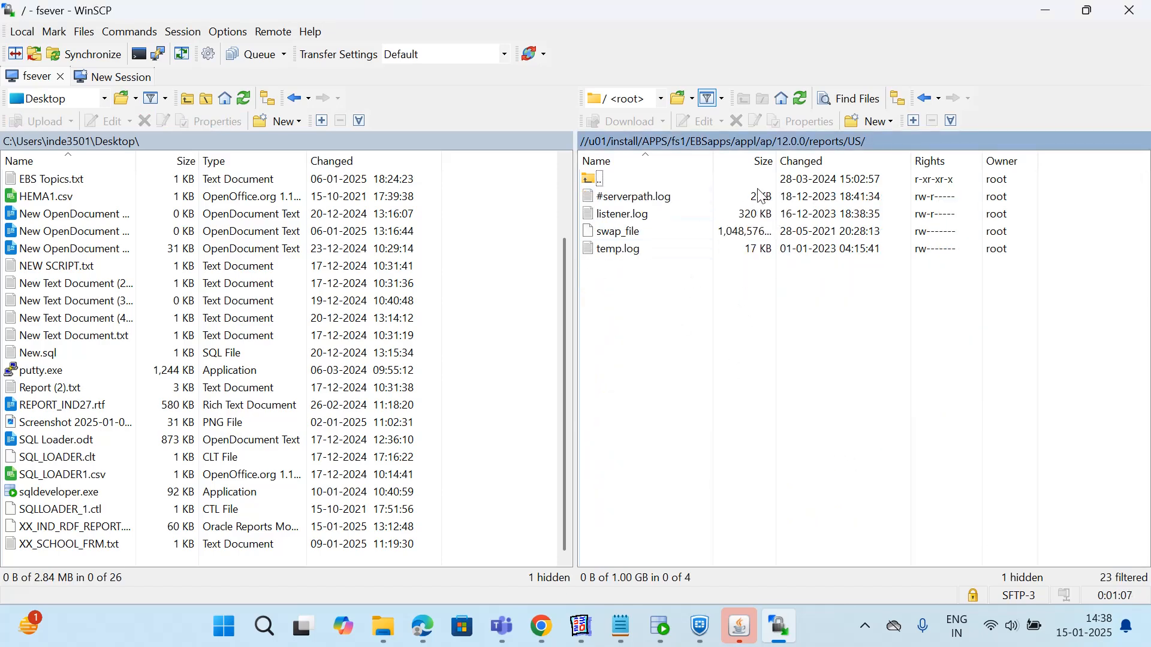
# - Minimize WinSCP, switch to Oracle Applications and dismiss its Forms error dialog
pyautogui.click(1043, 11)
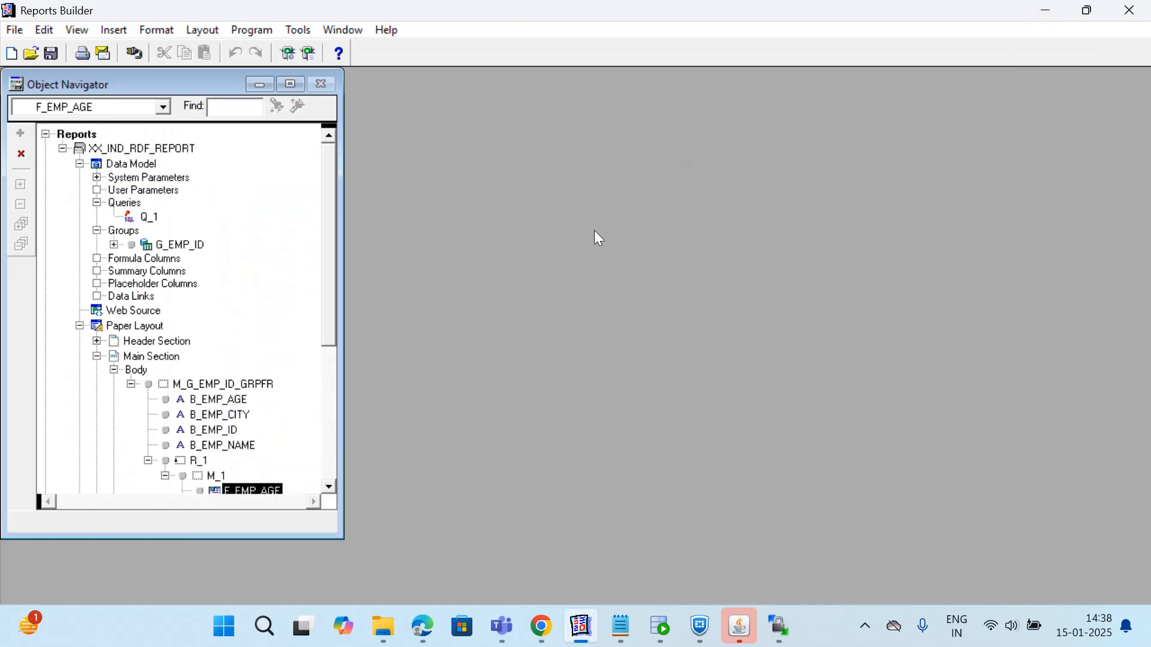
pyautogui.click(742, 637)
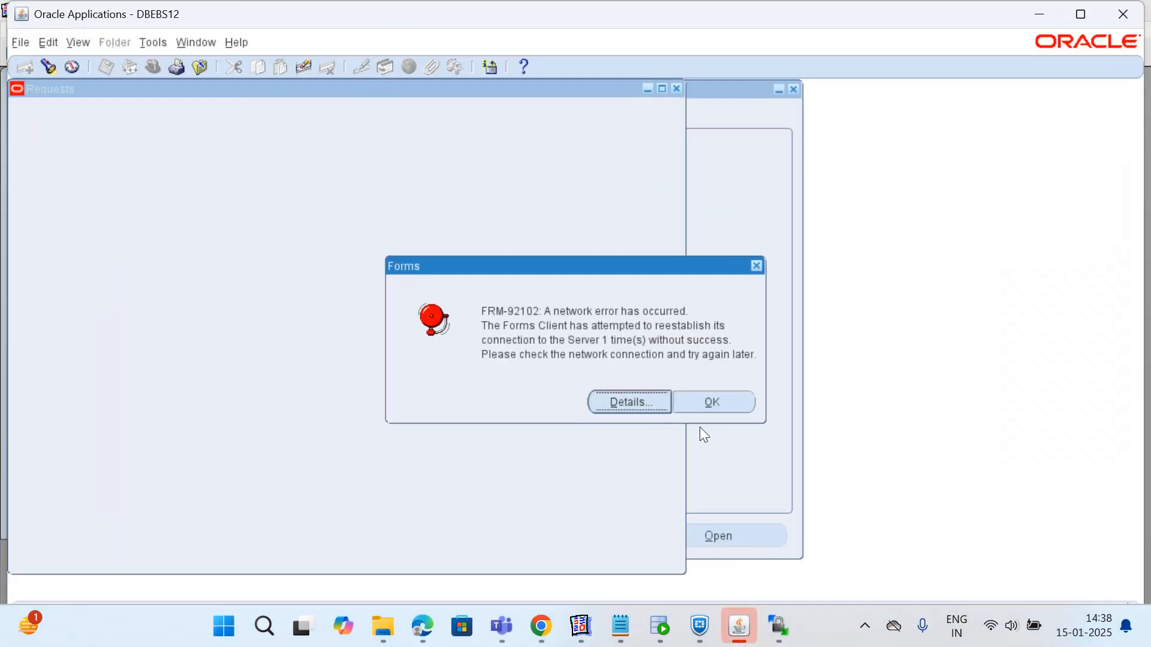
pyautogui.click(712, 402)
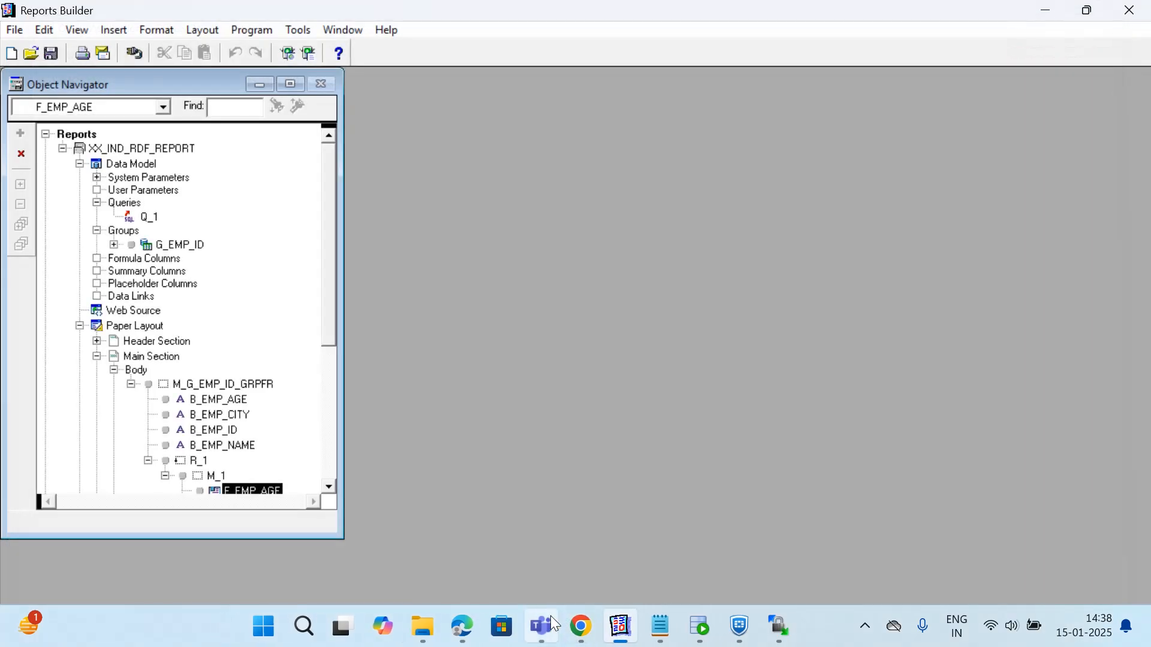
# - Switch to Chrome and view the employee report's output page
pyautogui.click(581, 639)
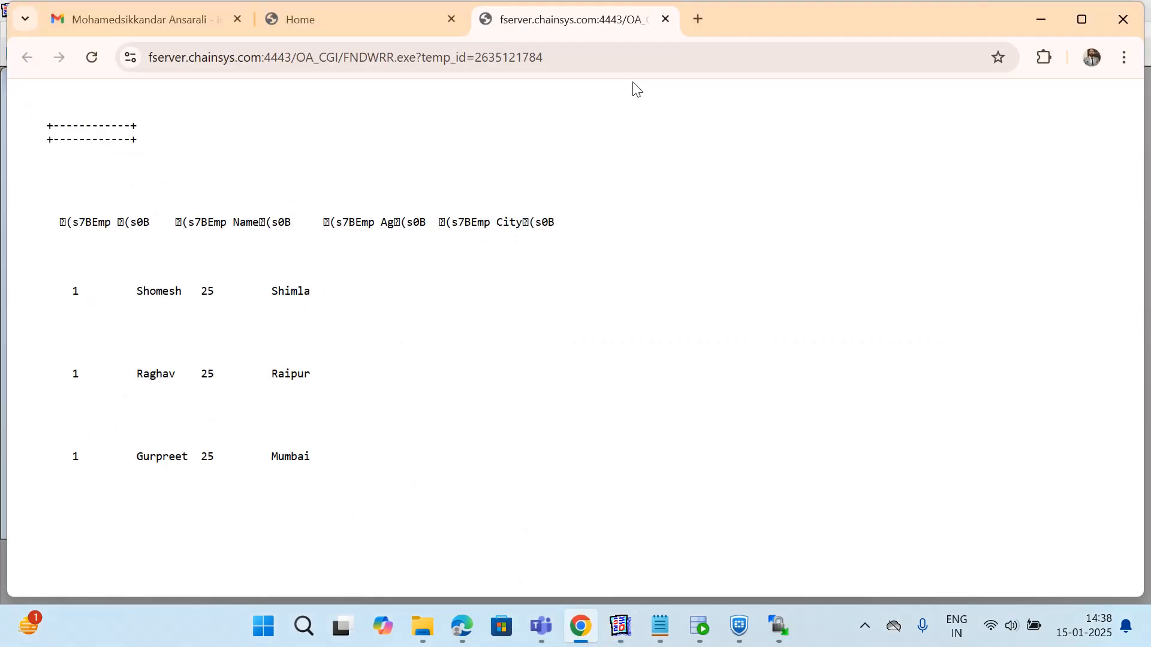
pyautogui.click(864, 627)
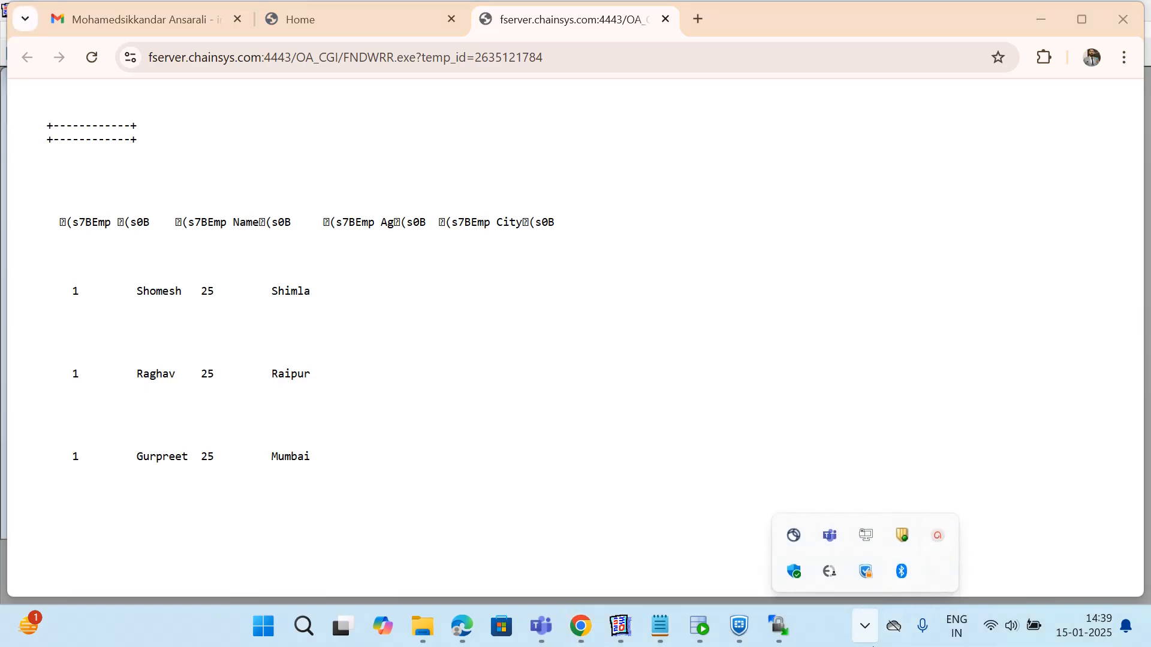
pyautogui.click(866, 627)
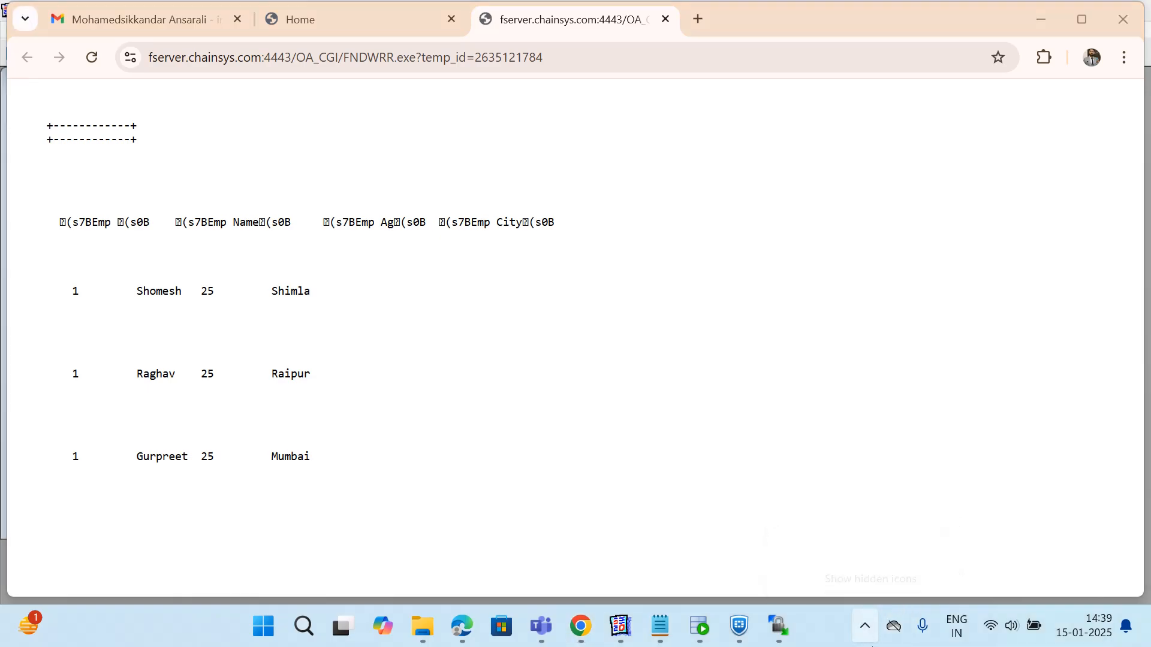
pyautogui.click(866, 626)
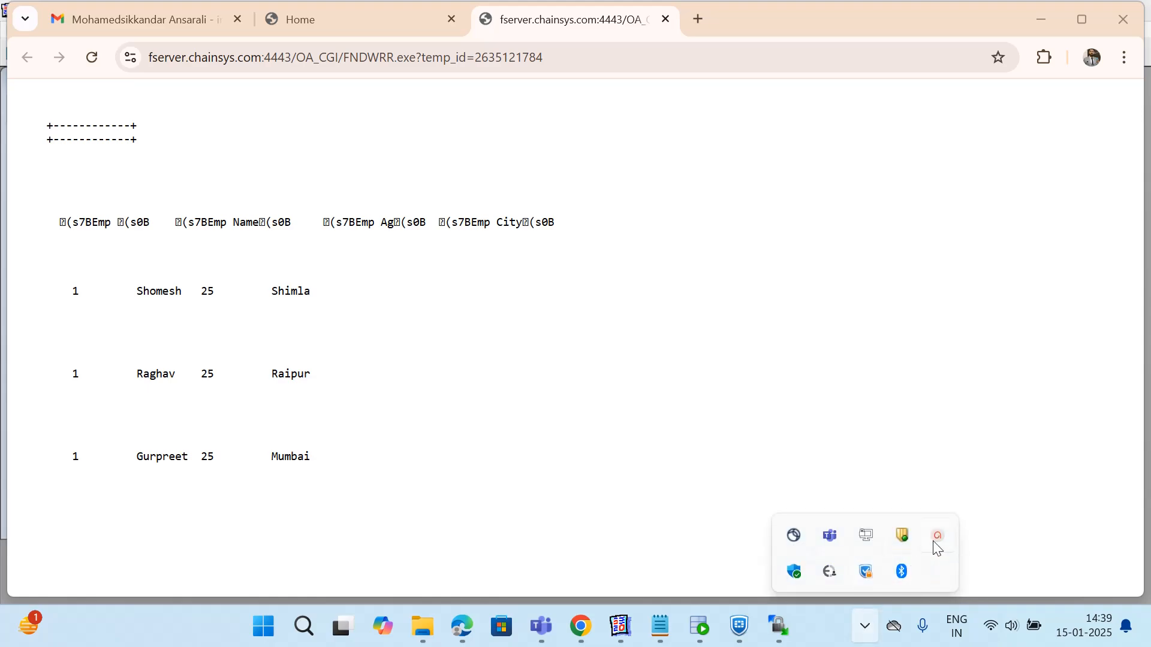
pyautogui.click(935, 541)
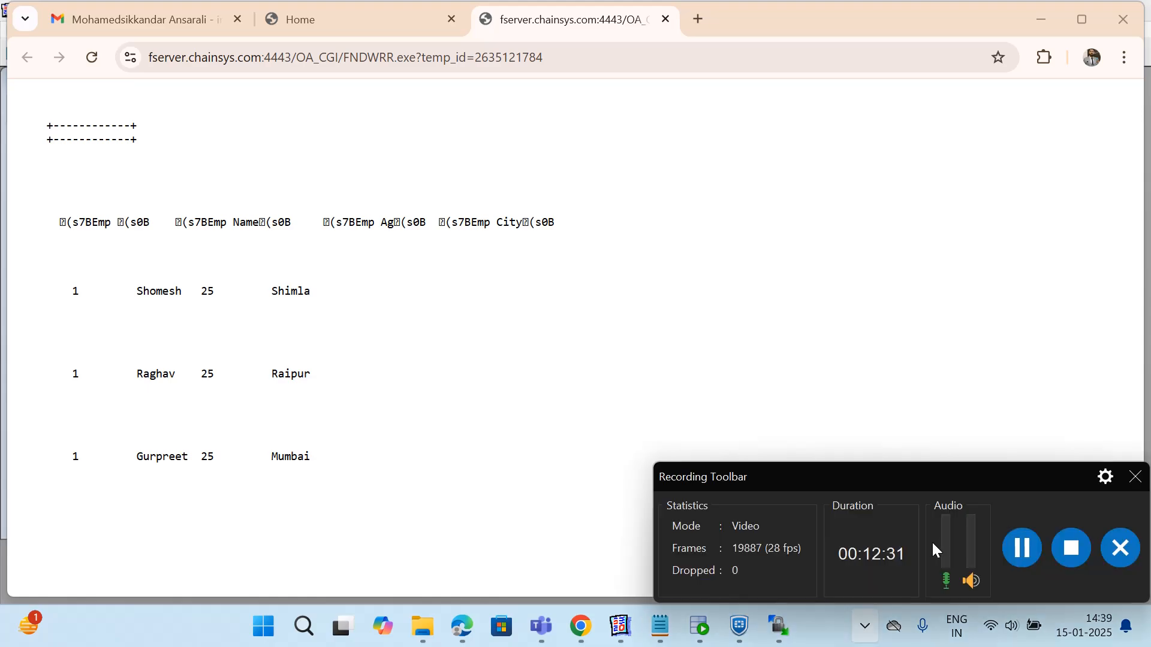
pyautogui.click(1021, 547)
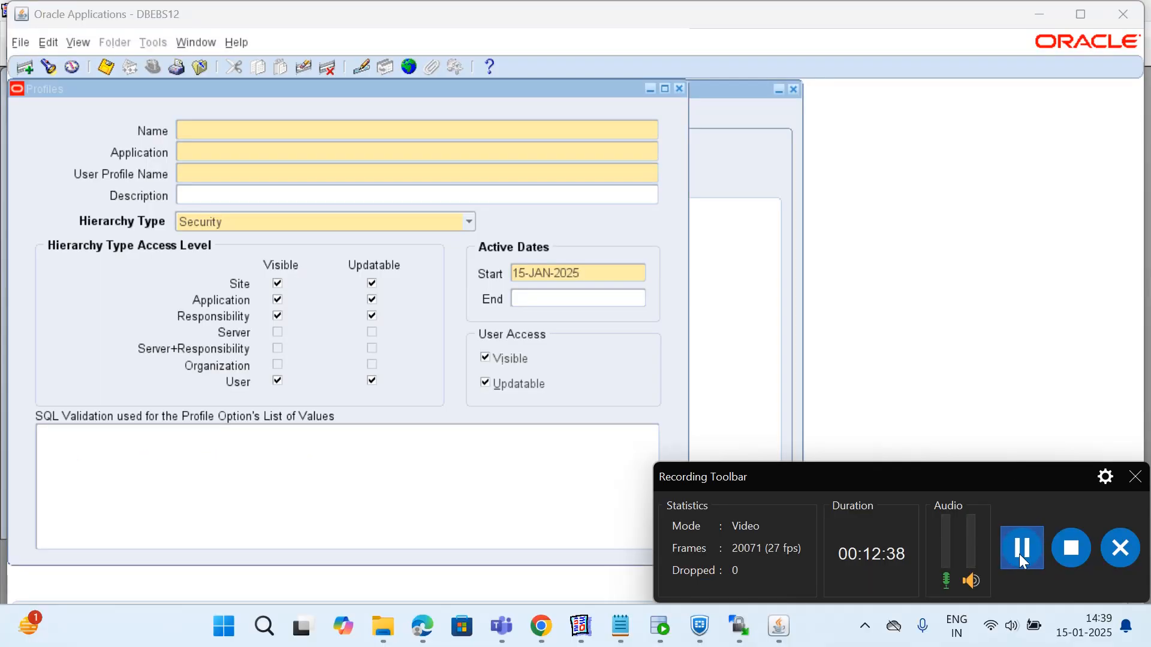
pyautogui.moveTo(1008, 477); pyautogui.dragTo(999, 614)
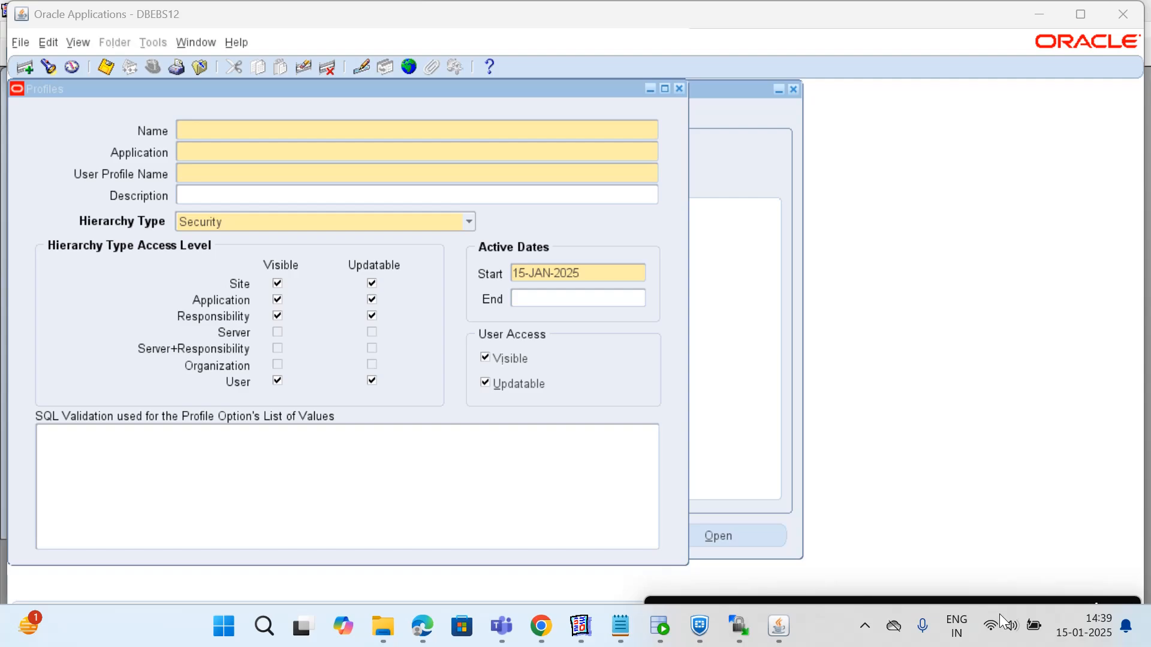
# - Close the Profiles form and open the Concurrent Program Executable form under Application Developer
pyautogui.click(679, 89)
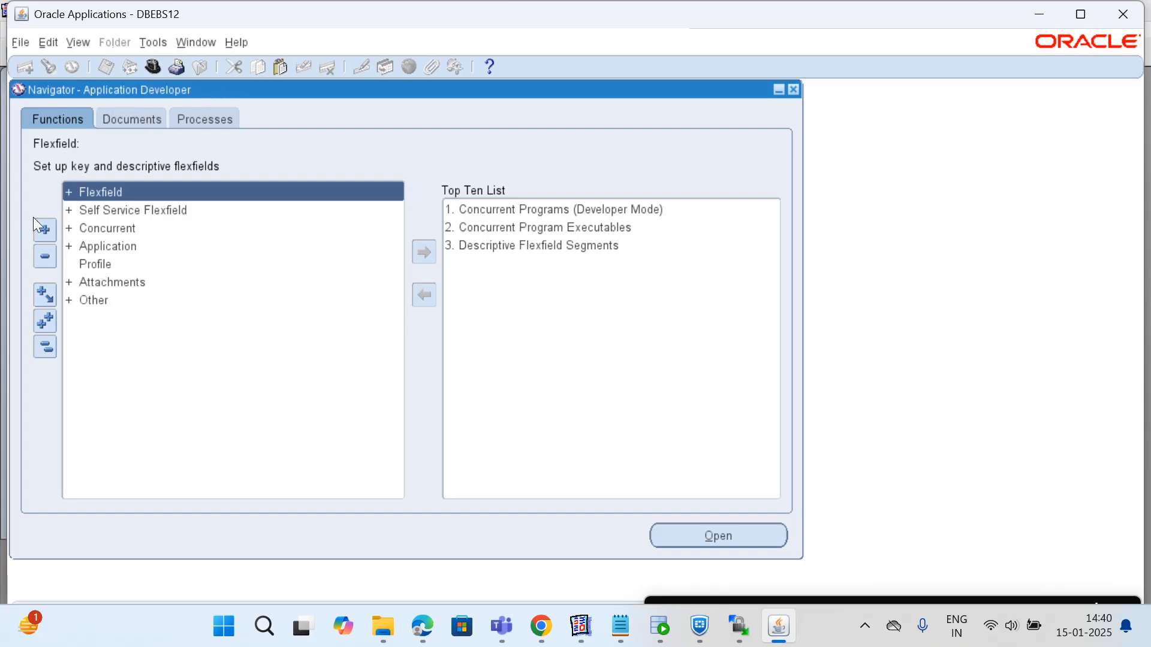
pyautogui.doubleClick(104, 229)
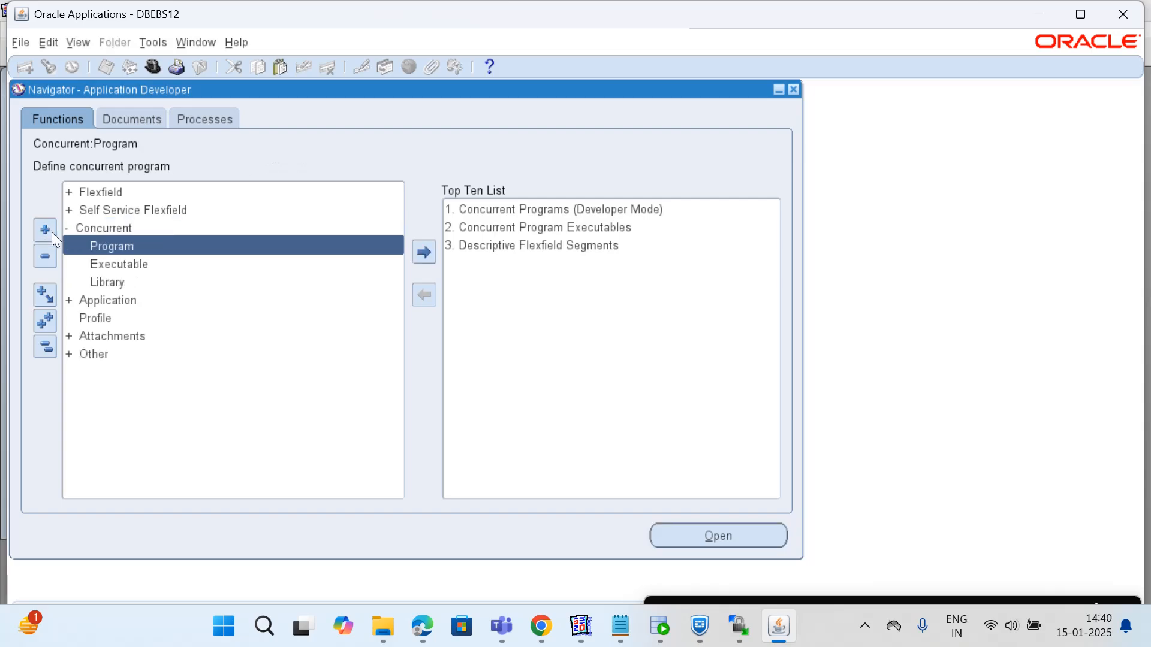
pyautogui.click(113, 263)
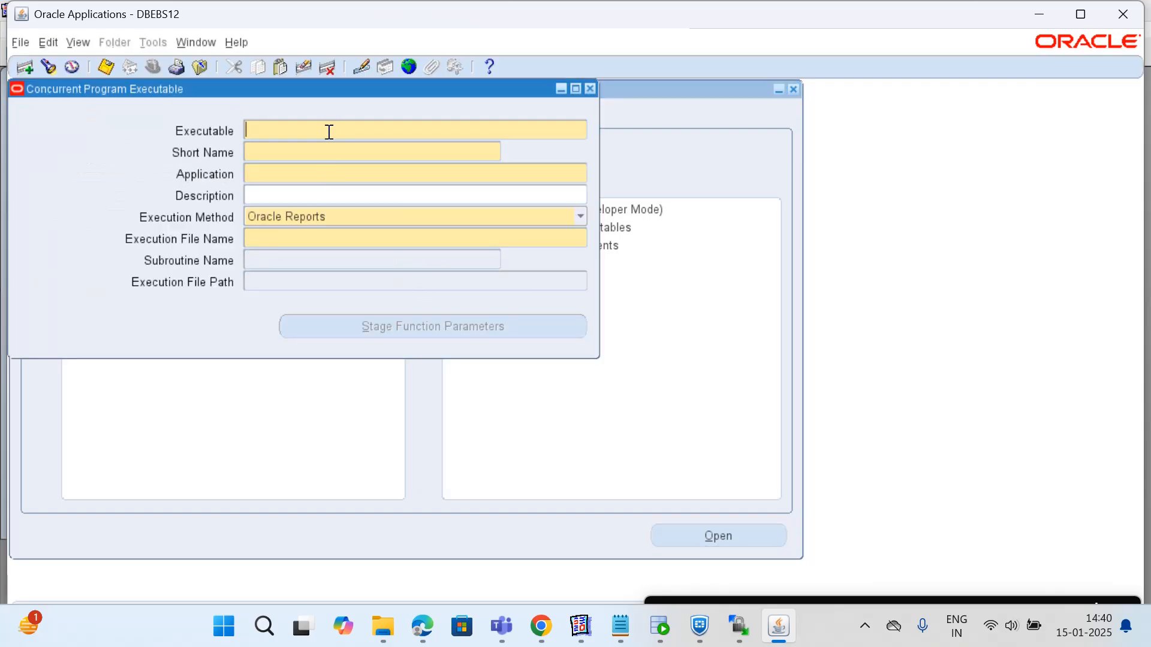
# - Copy XX_IND_RDF_REPORT from the Notepad notes and query the concurrent program executable with that name
pyautogui.moveTo(620, 626)
pyautogui.click(611, 533)
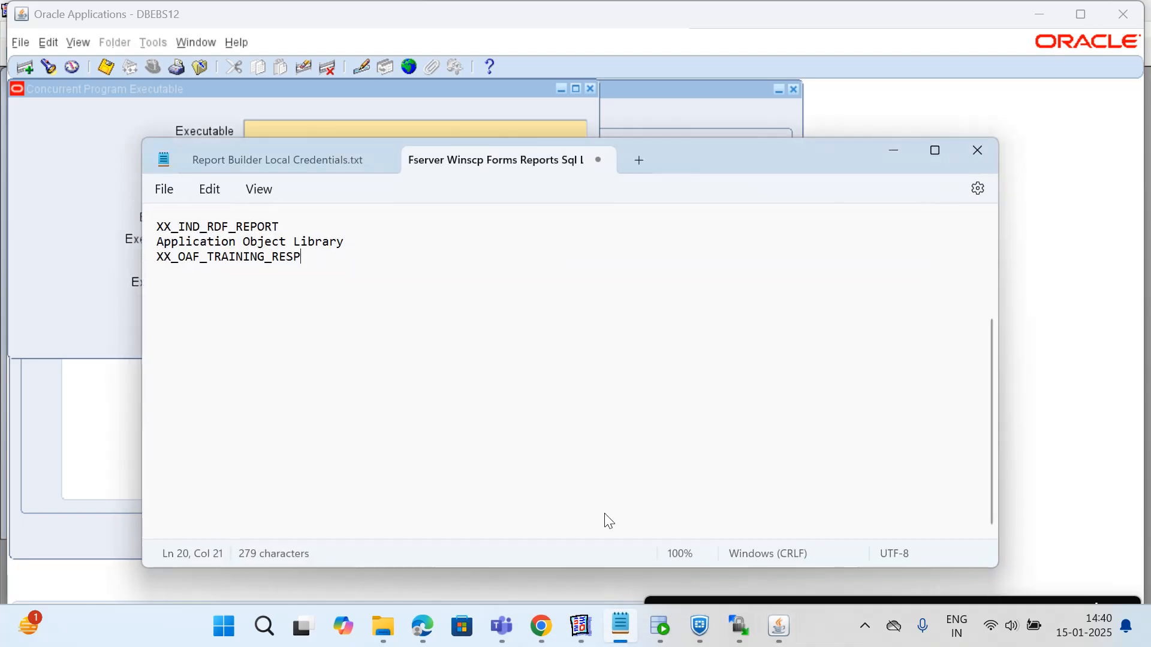
pyautogui.moveTo(290, 226); pyautogui.dragTo(154, 227)
pyautogui.hotkey('ctrl', 'c')
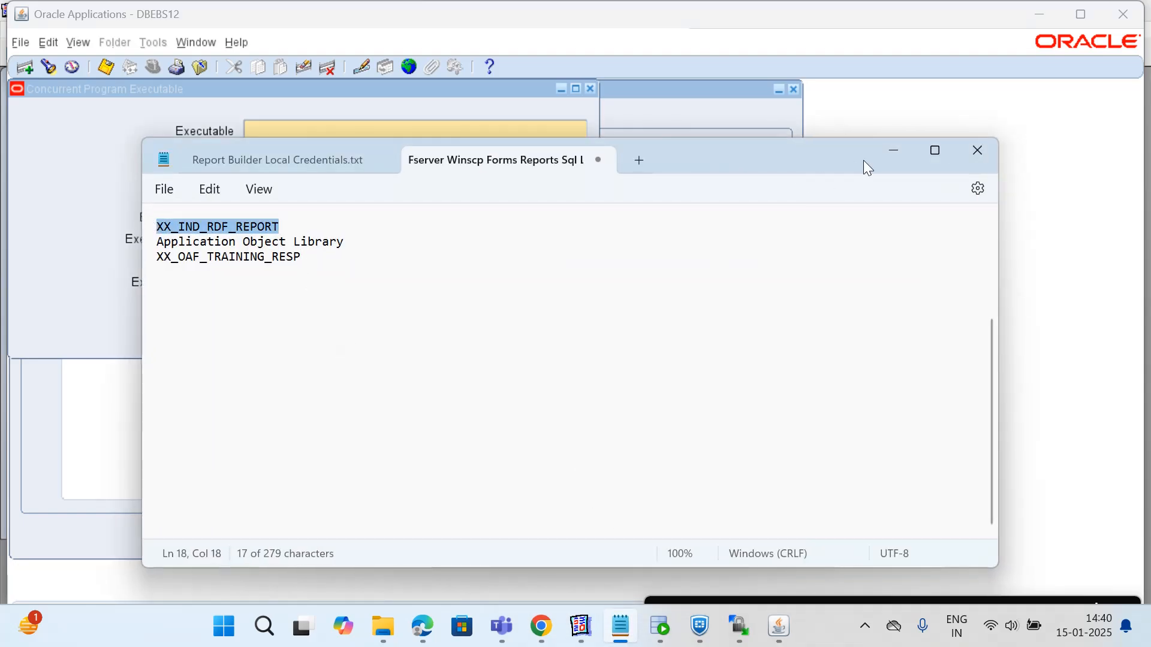
pyautogui.click(892, 153)
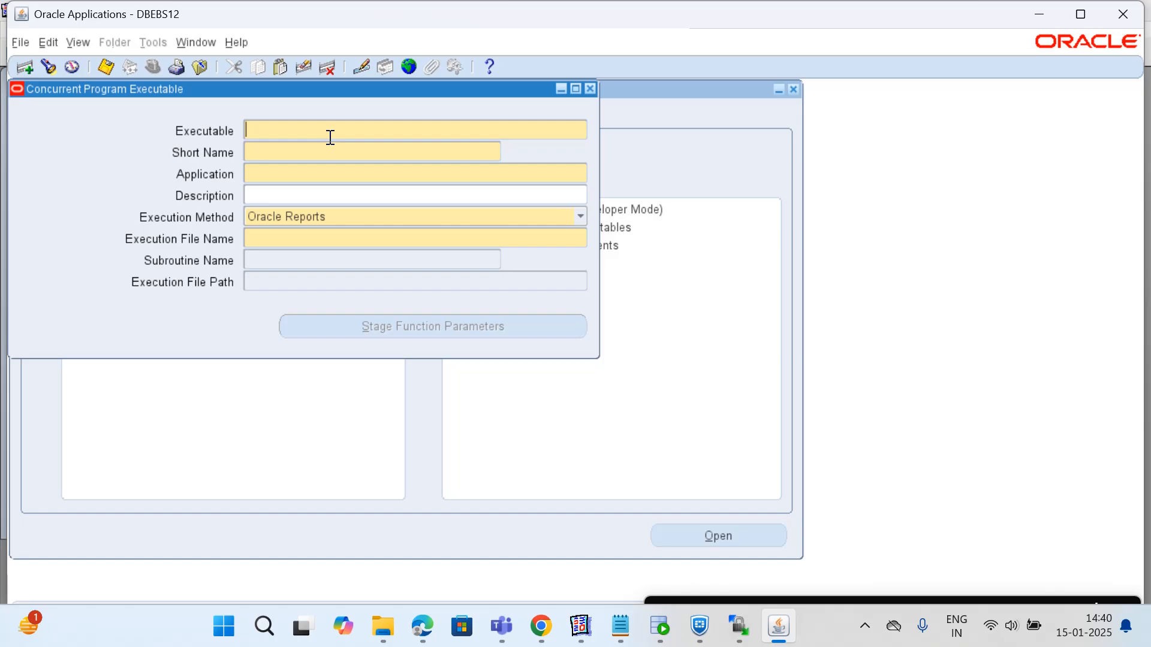
pyautogui.press('F11')
pyautogui.hotkey('ctrl', 'v')
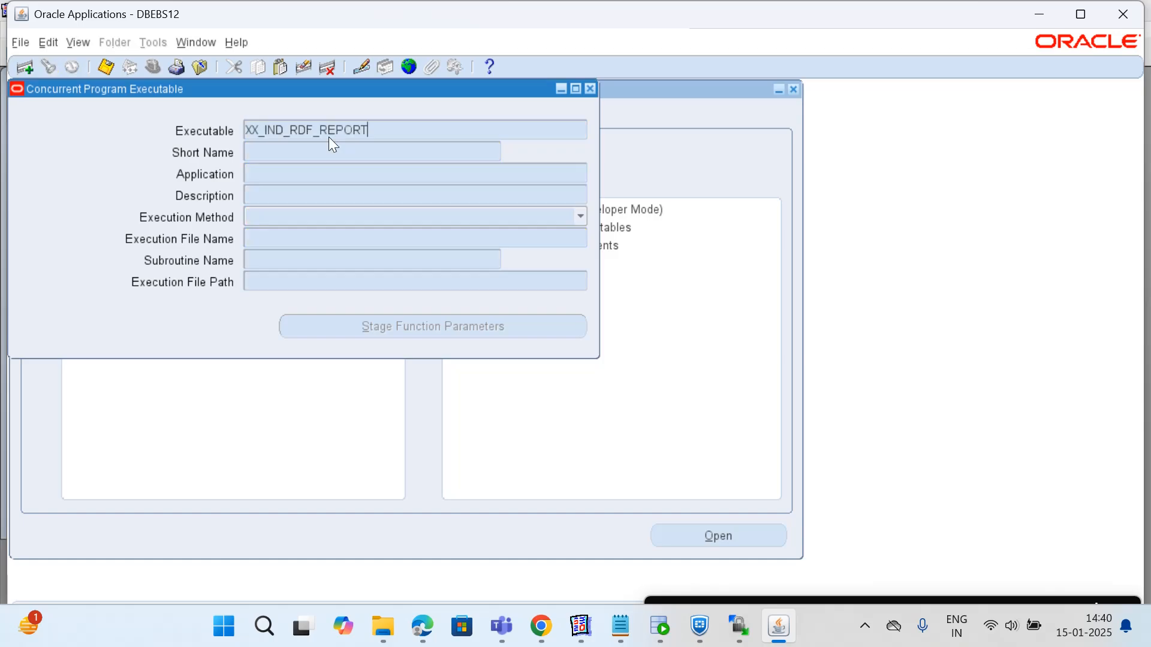
pyautogui.hotkey('ctrl', 'F11')
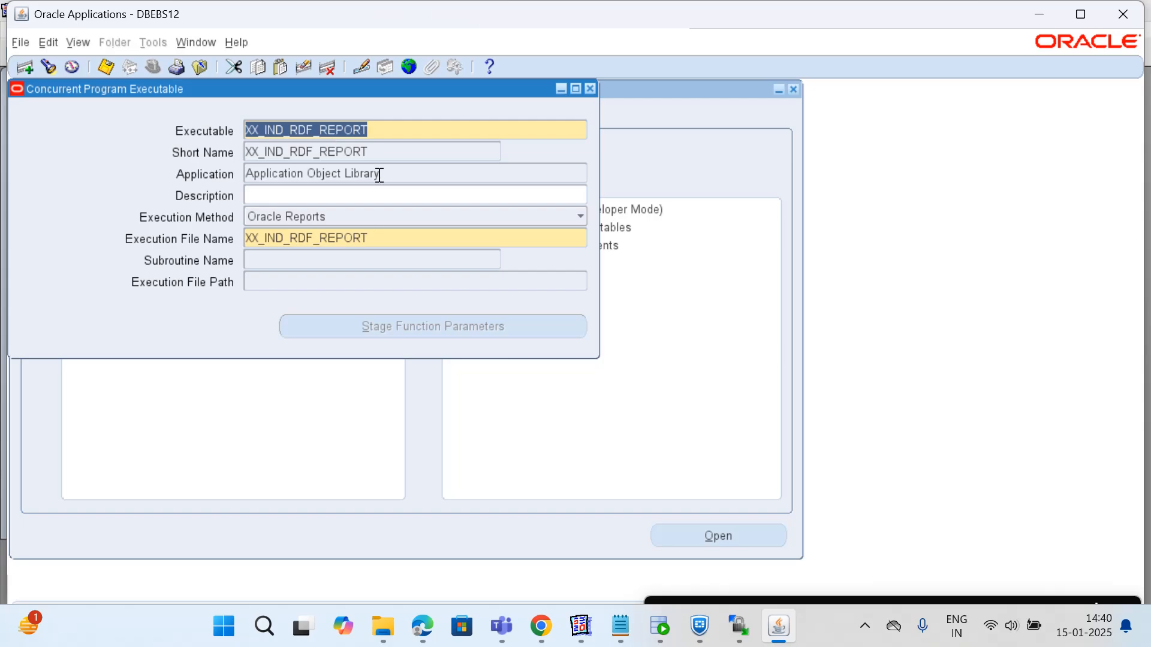
# - Check the executable's execution file name and short name, copy its executable name and close the form
pyautogui.doubleClick(380, 240)
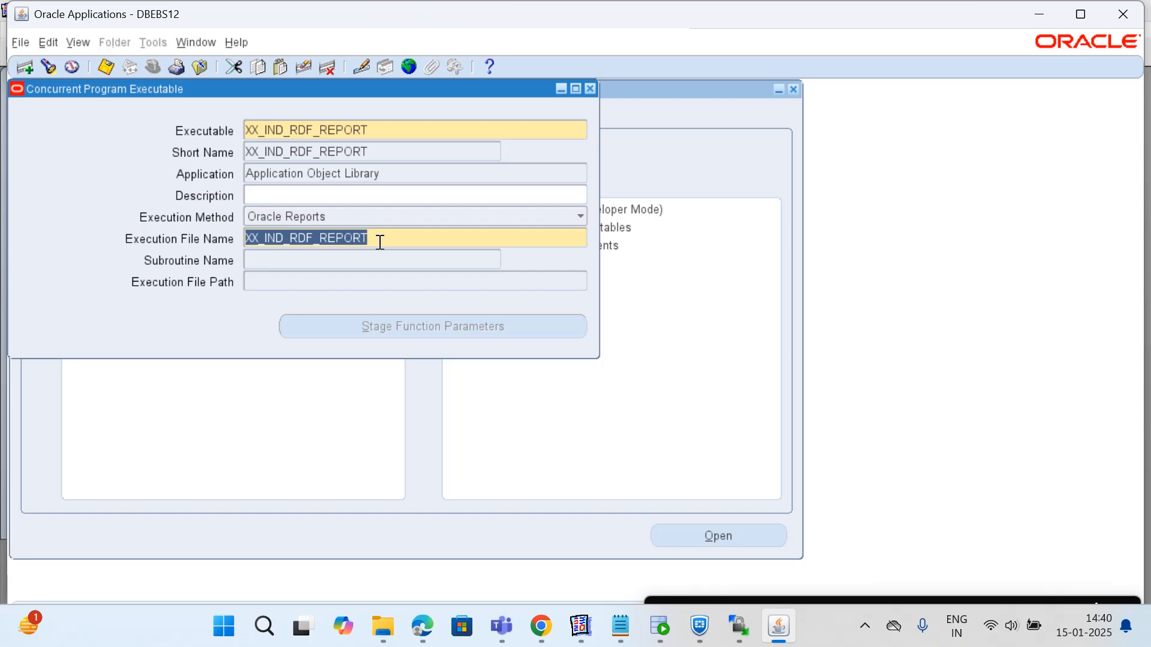
pyautogui.doubleClick(378, 151)
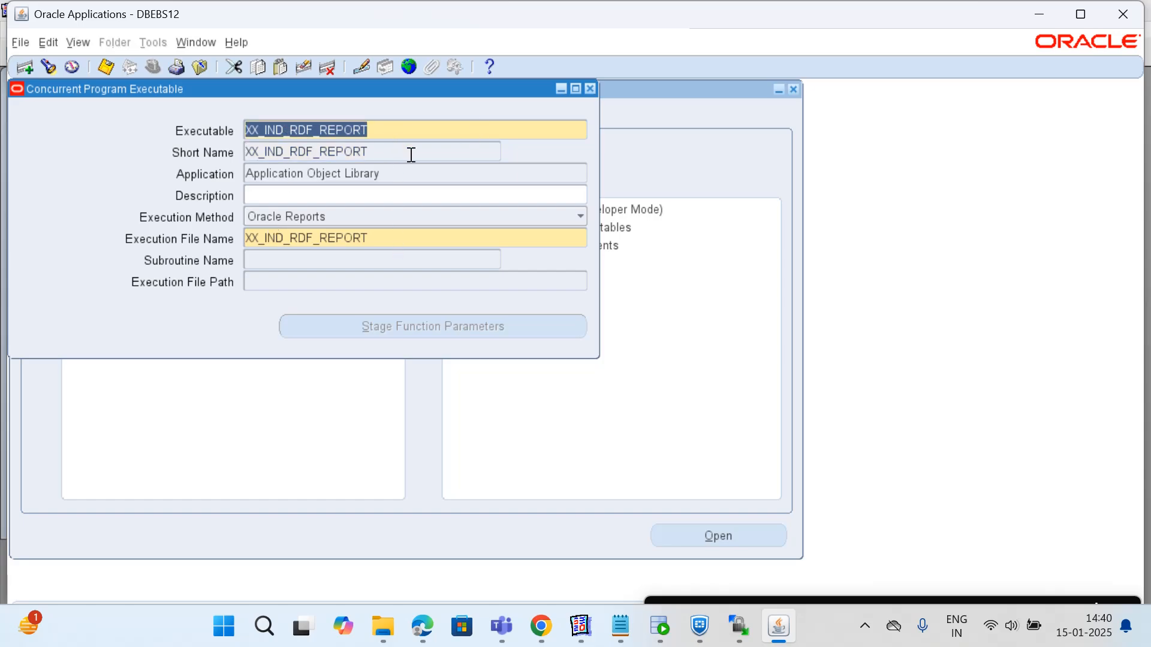
pyautogui.click(377, 150)
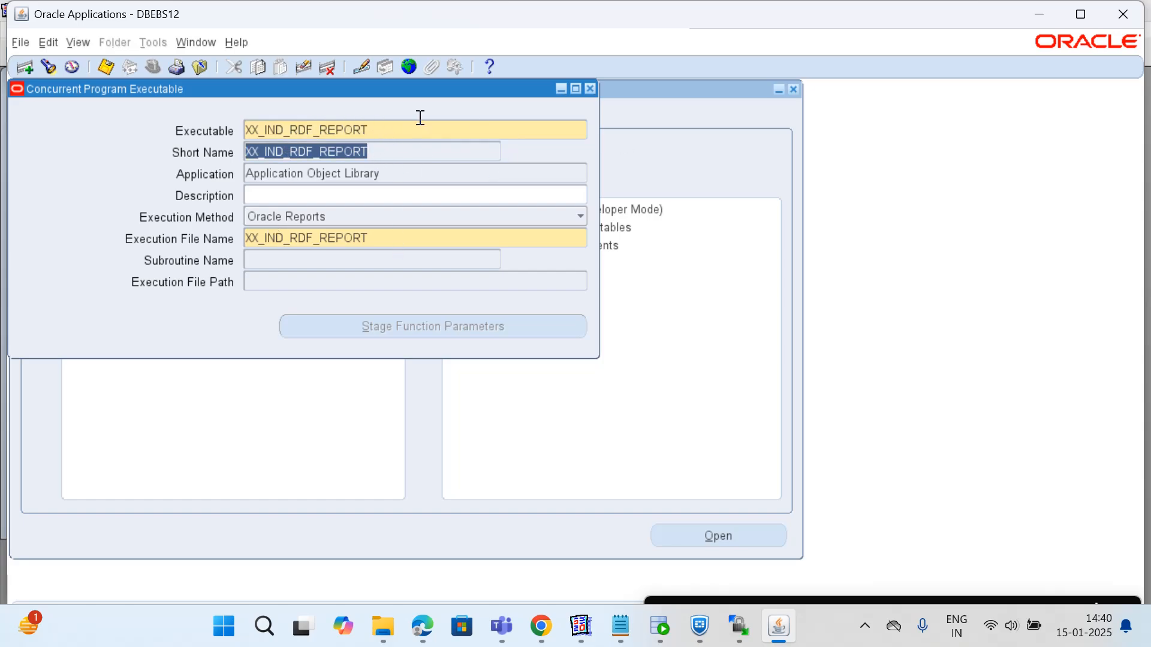
pyautogui.click(411, 129)
pyautogui.hotkey('ctrl', 'c')
pyautogui.click(590, 88)
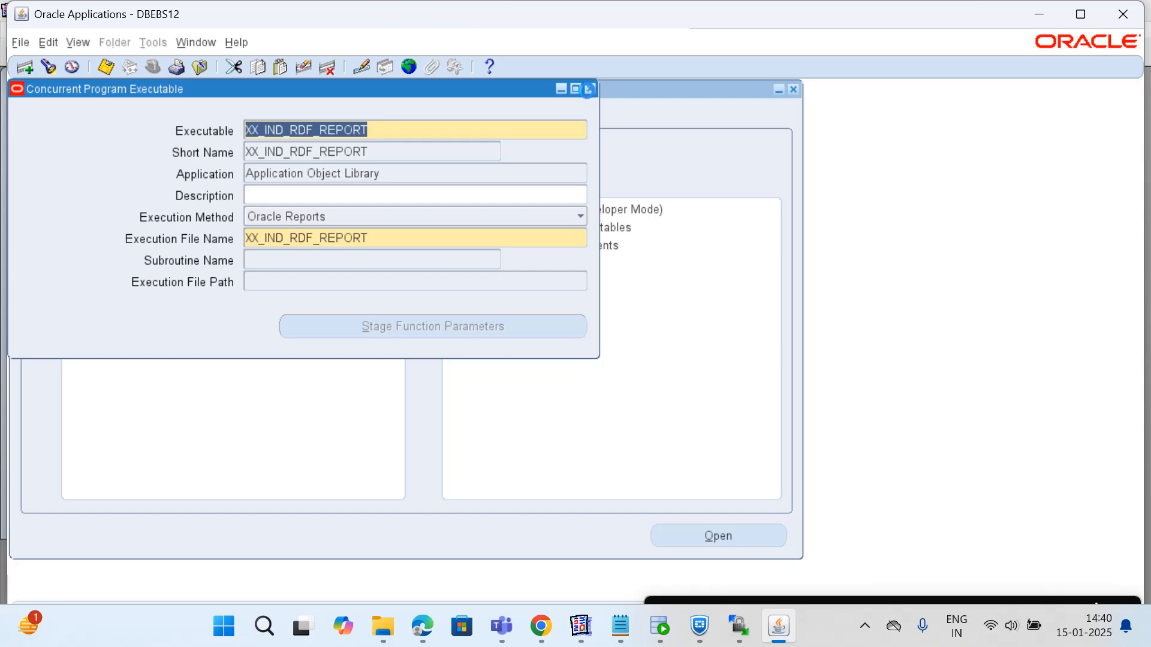
# - Open the Concurrent Programs form, query XX_IND_RDF_REPORT and review its definition
pyautogui.doubleClick(121, 247)
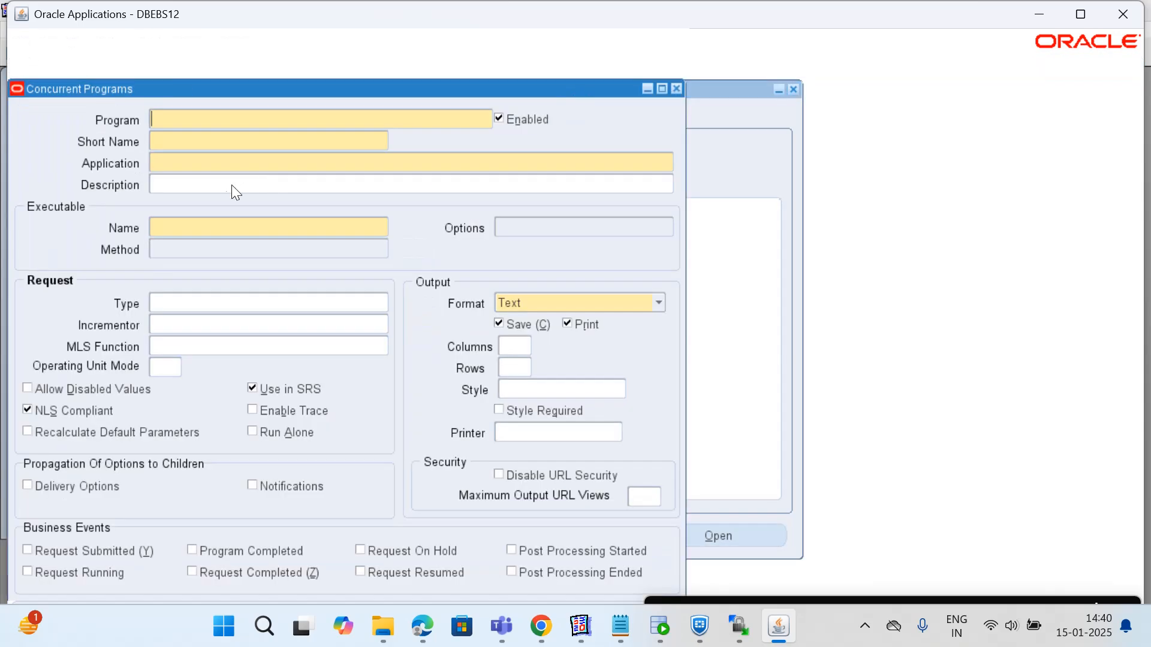
pyautogui.press('F11')
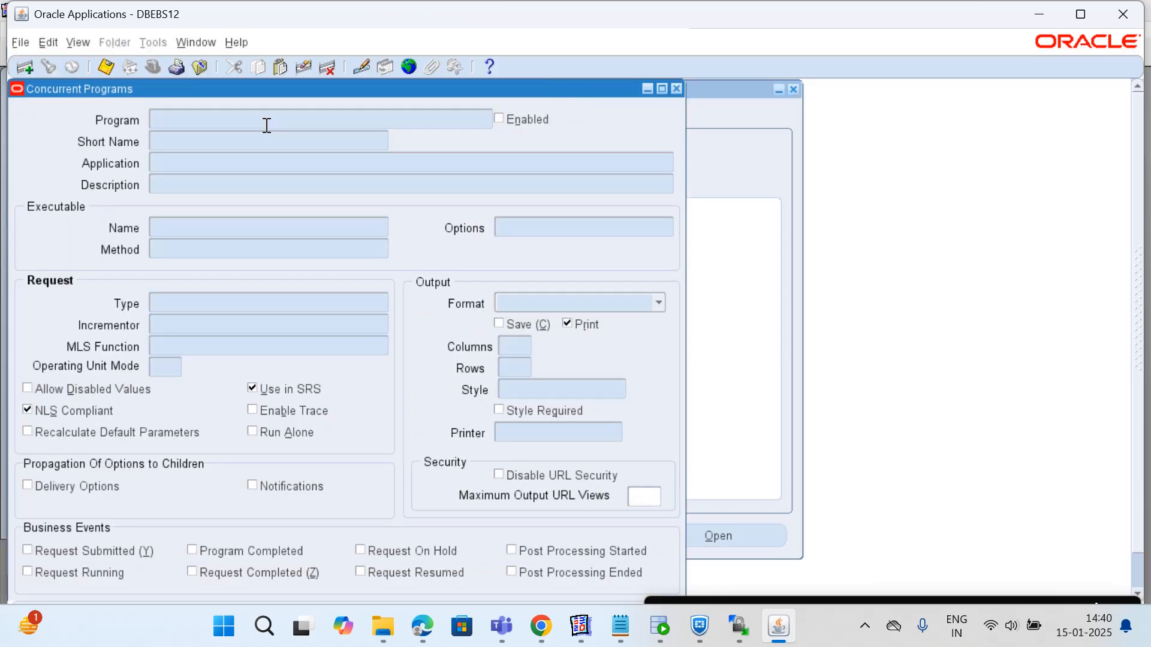
pyautogui.hotkey('ctrl', 'v')
pyautogui.hotkey('ctrl', 'F11')
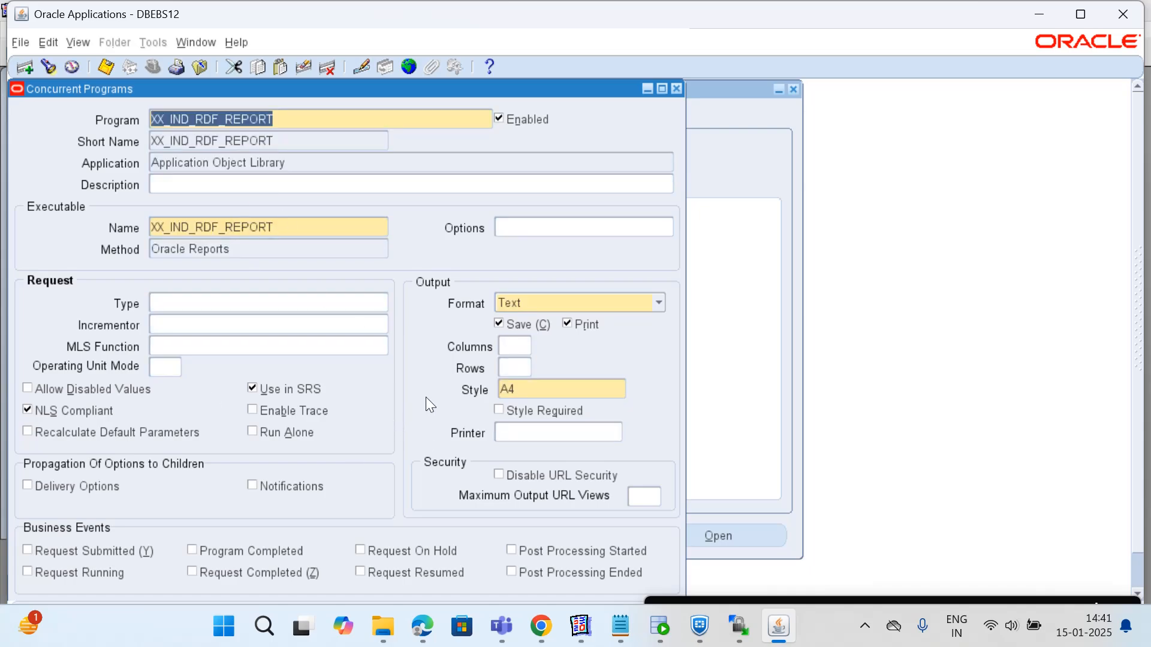
pyautogui.scroll(-1, 425, 400)
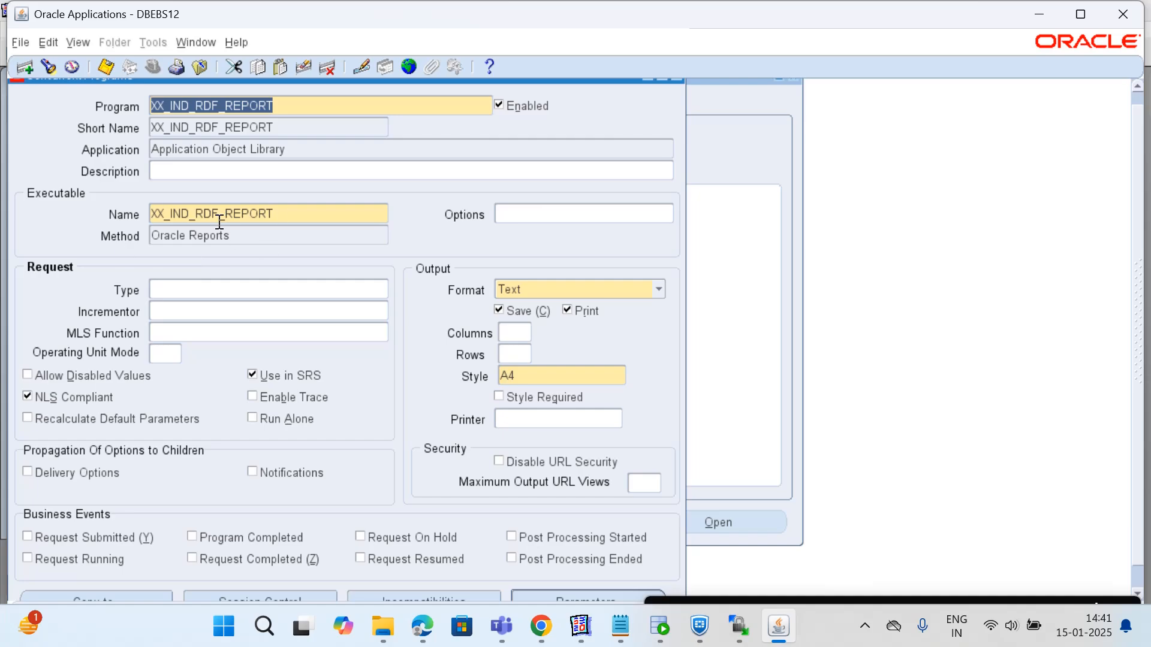
pyautogui.scroll(1, 369, 311)
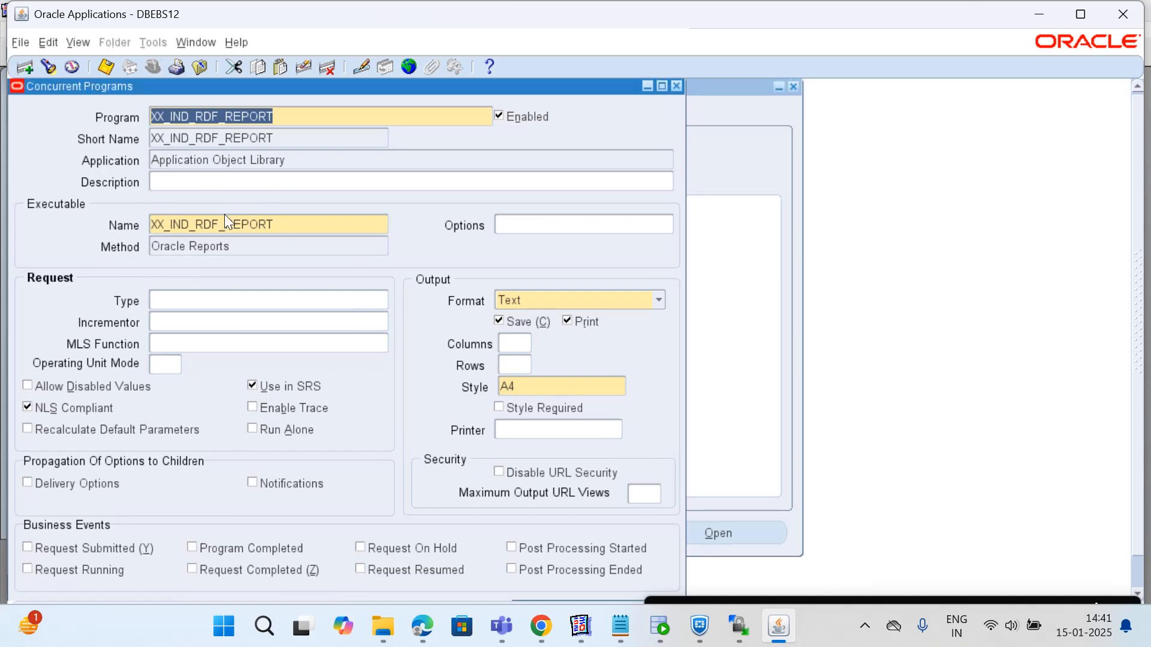
# - Browse the available print styles for the program's output style, dismiss the list unchanged and close the Concurrent Programs form
pyautogui.click(527, 387)
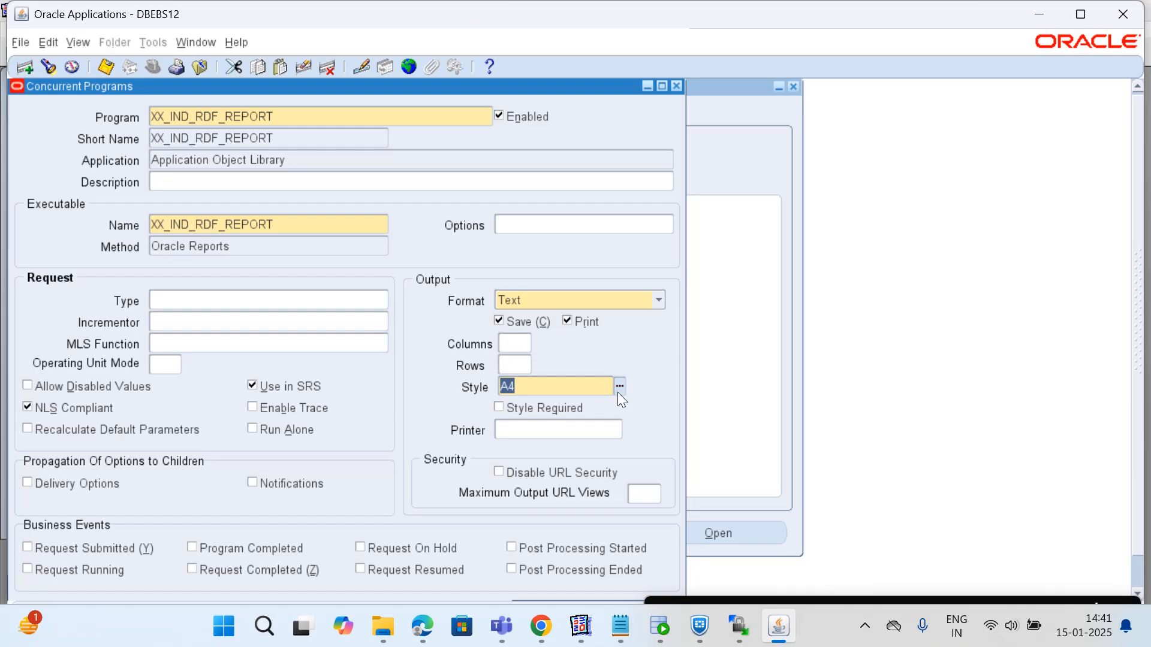
pyautogui.click(619, 390)
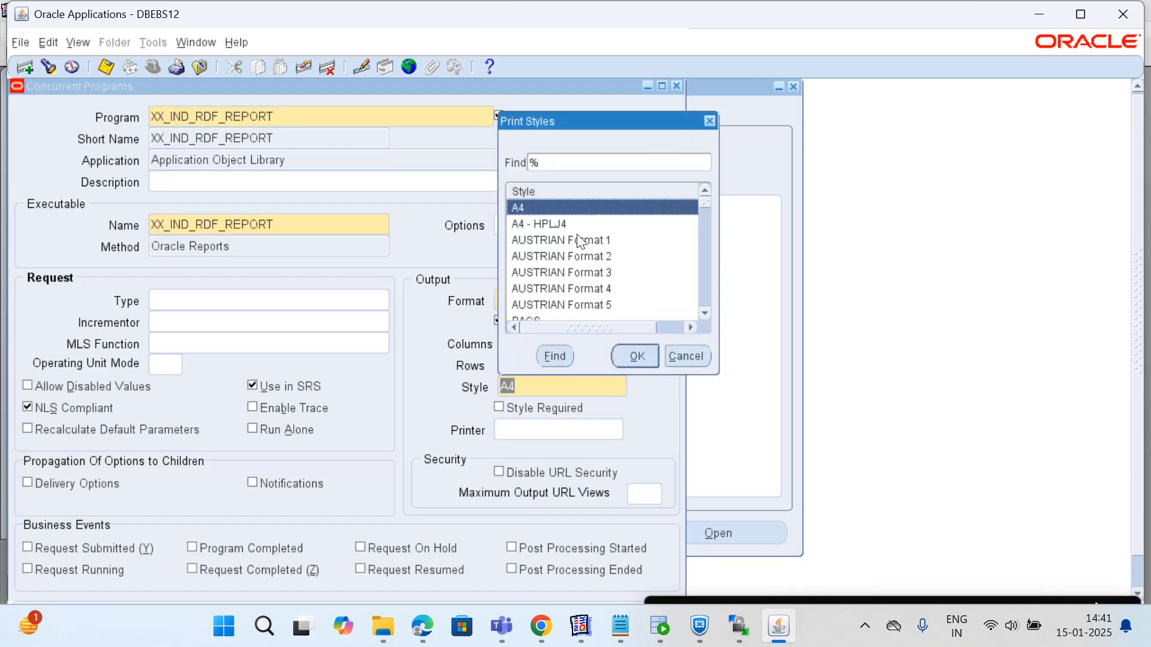
pyautogui.scroll(-5, 558, 276)
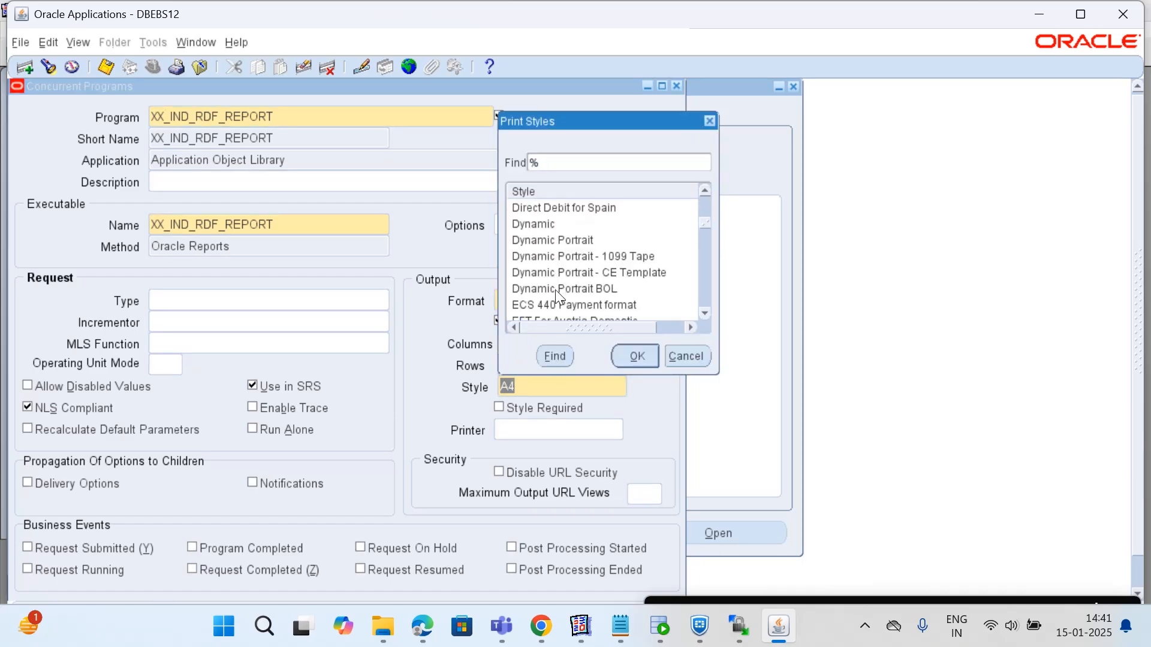
pyautogui.scroll(3, 557, 291)
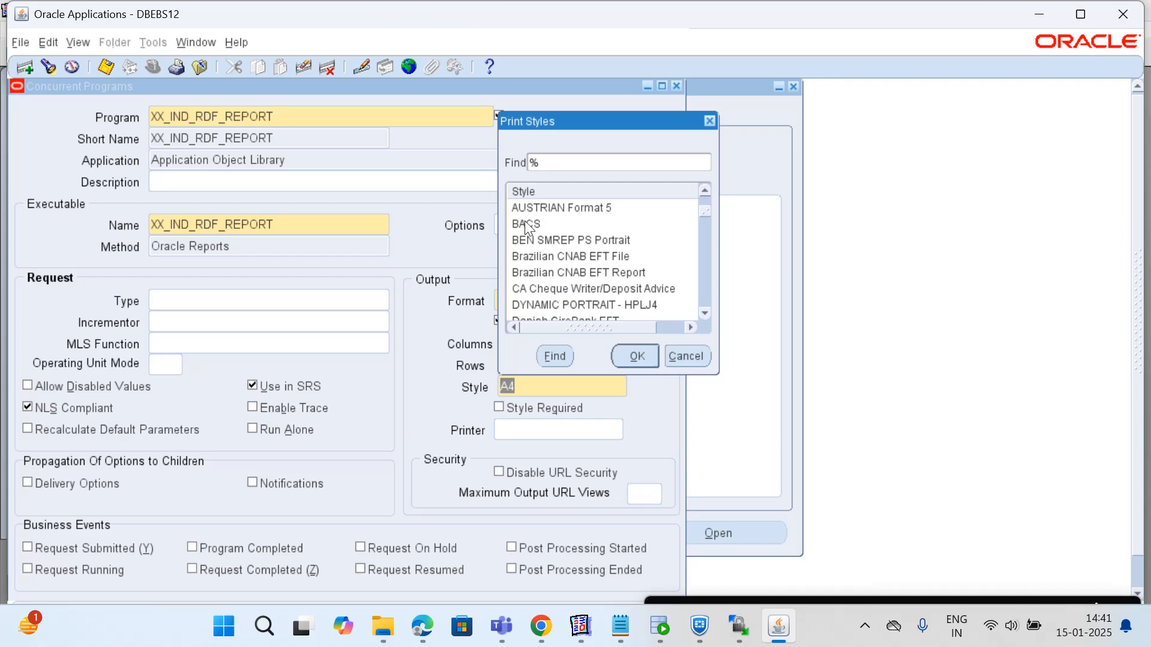
pyautogui.click(709, 121)
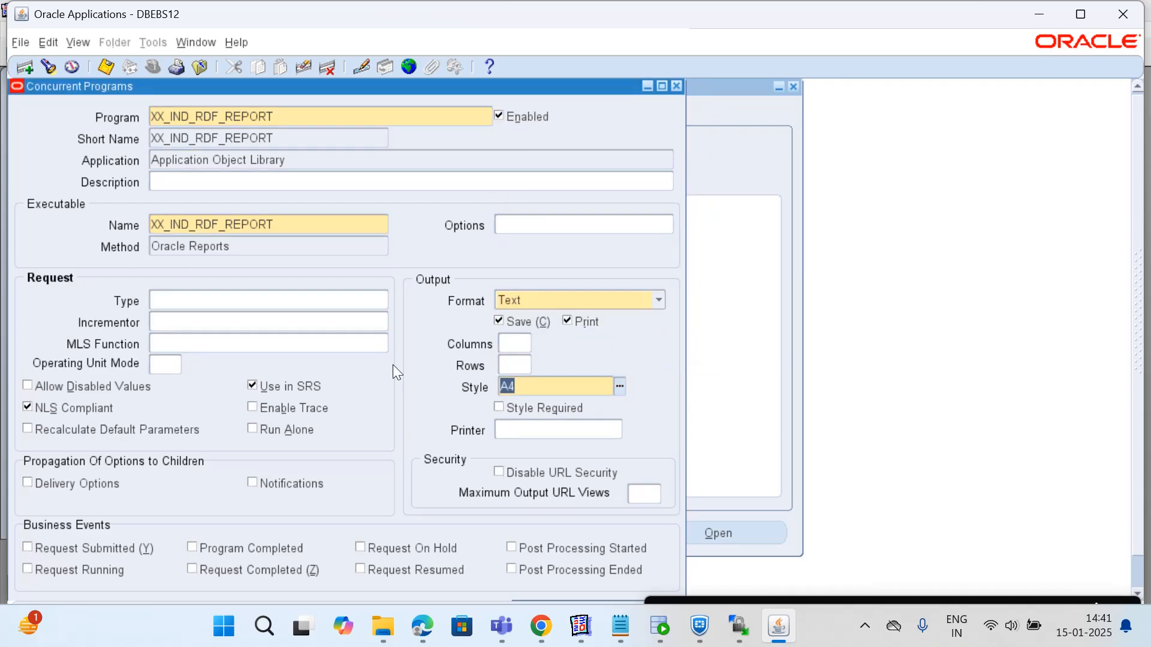
pyautogui.click(676, 86)
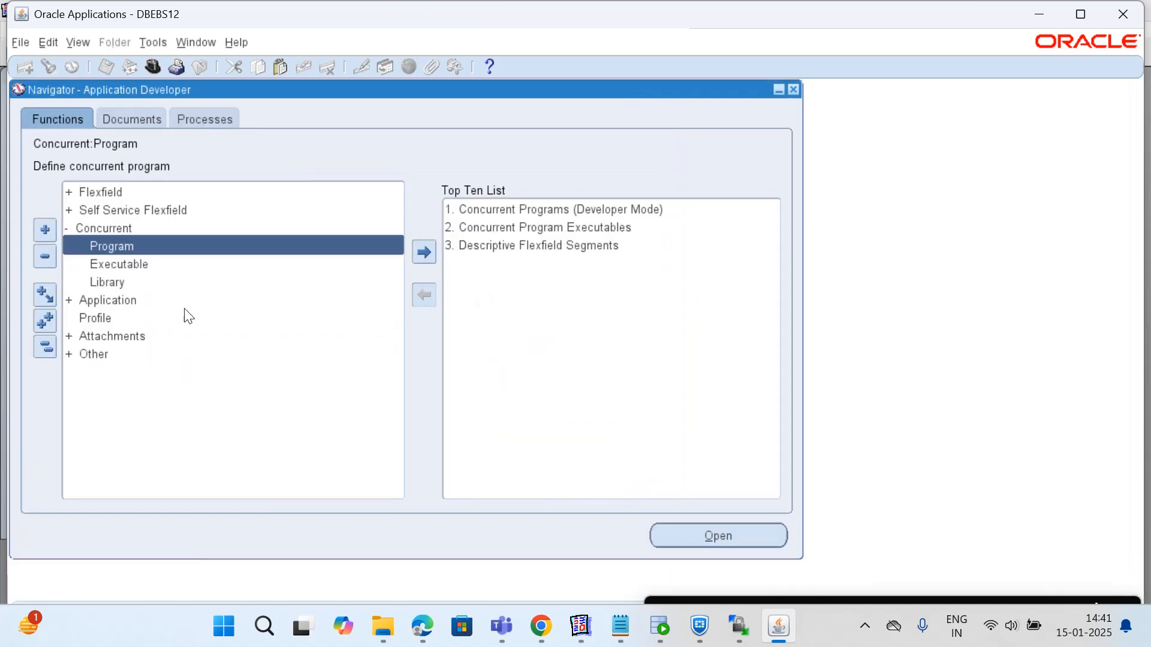
# - Reopen the Concurrent Programs form and query the XX_IND_RDF_REPORT program again
pyautogui.doubleClick(111, 247)
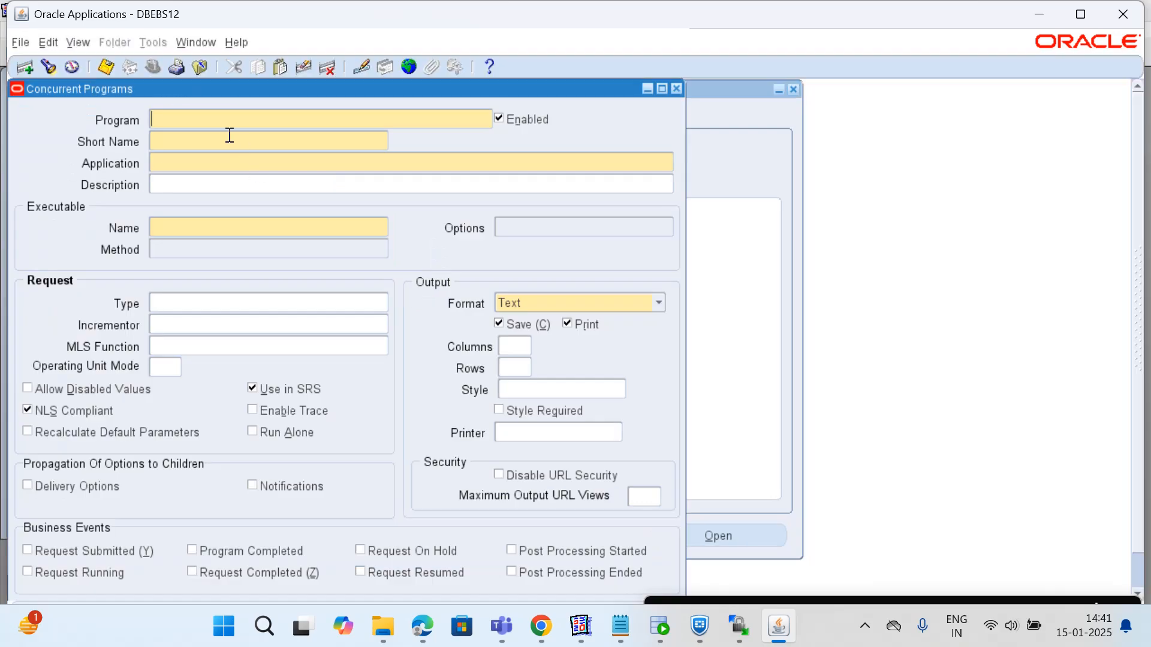
pyautogui.press('F11')
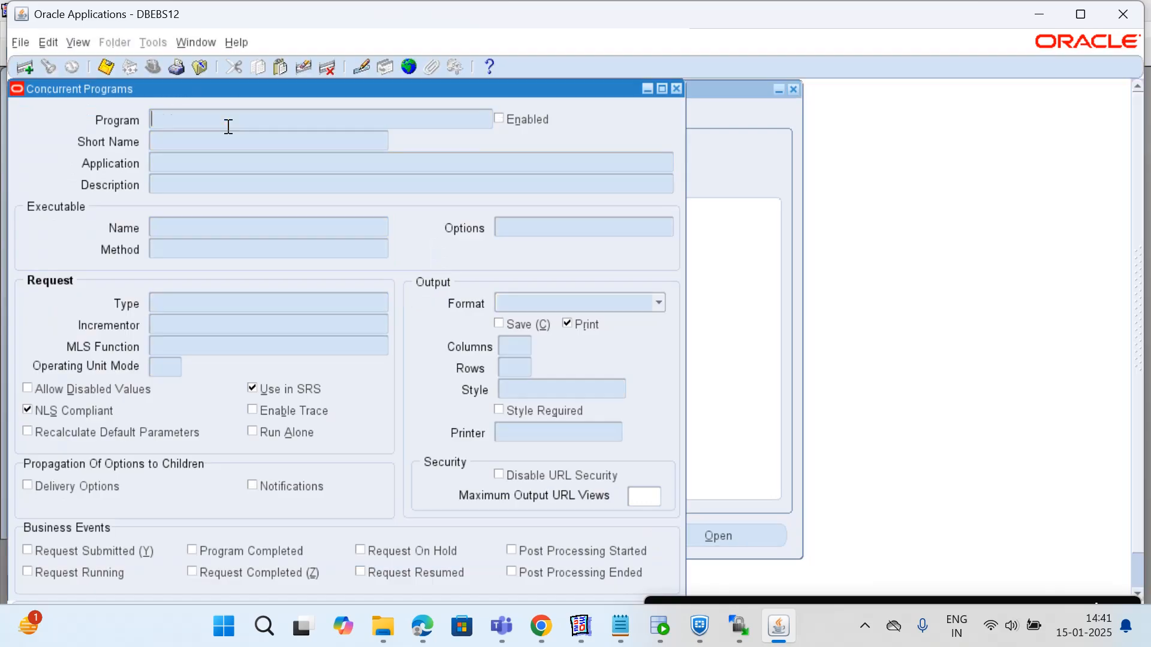
pyautogui.write('XX_IND_RDF_REPORT')
pyautogui.hotkey('ctrl', 'F11')
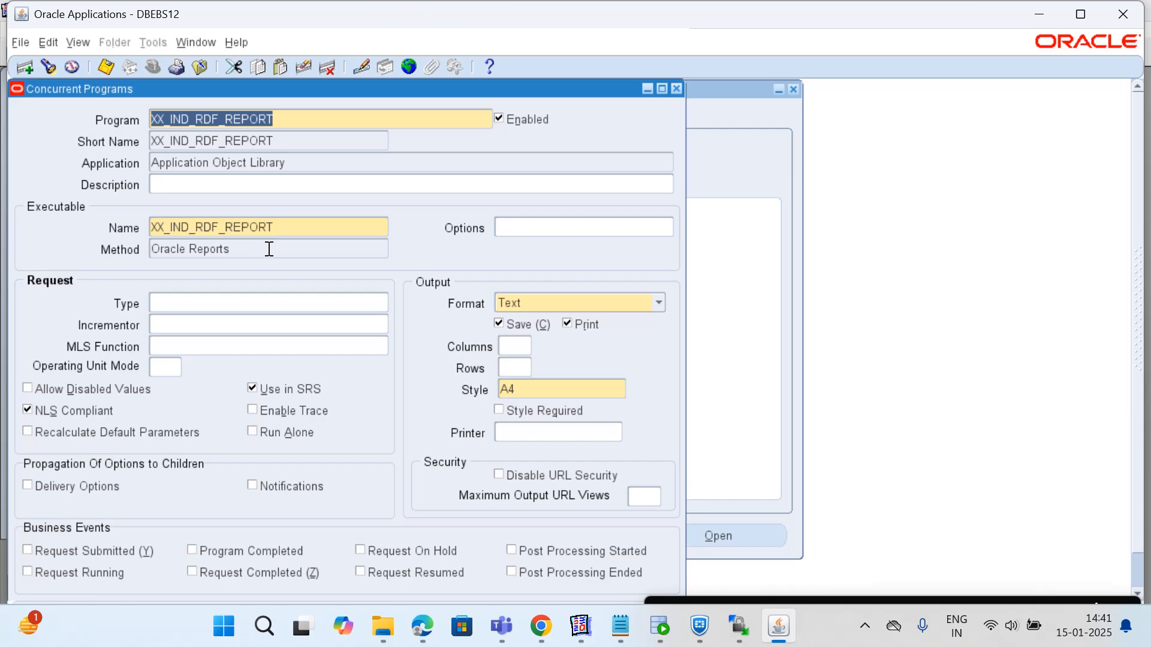
# - Copy the program's application name, Application Object Library, and close the Concurrent Programs form
pyautogui.click(293, 167)
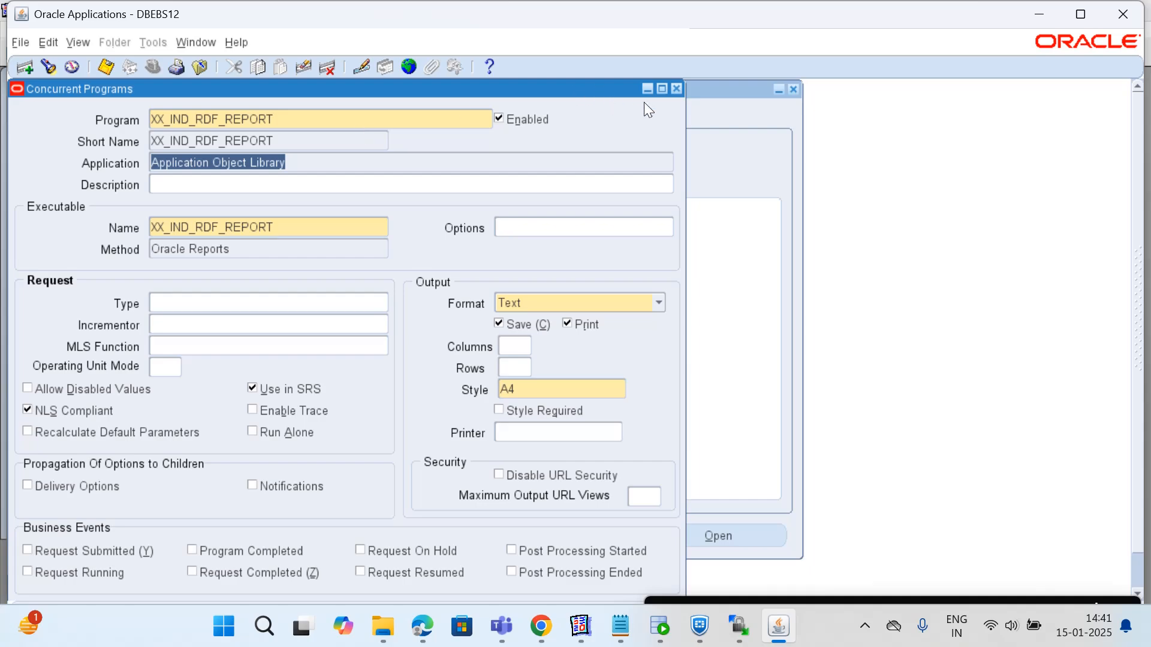
pyautogui.click(304, 167)
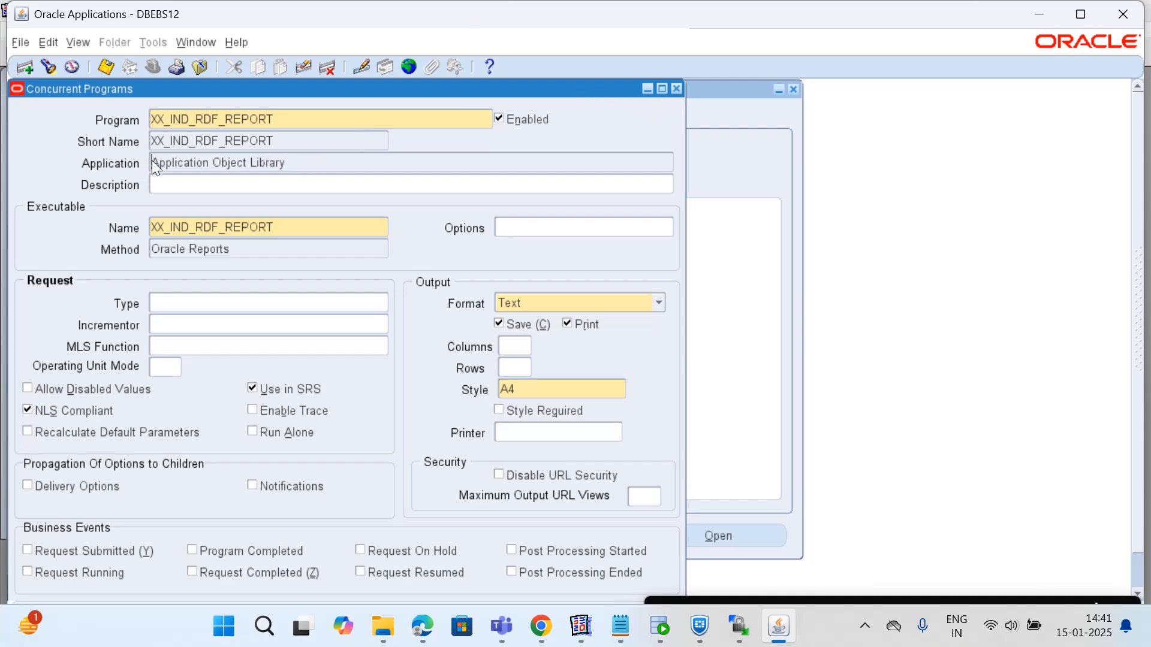
pyautogui.moveTo(151, 165); pyautogui.dragTo(345, 173)
pyautogui.hotkey('ctrl', 'c')
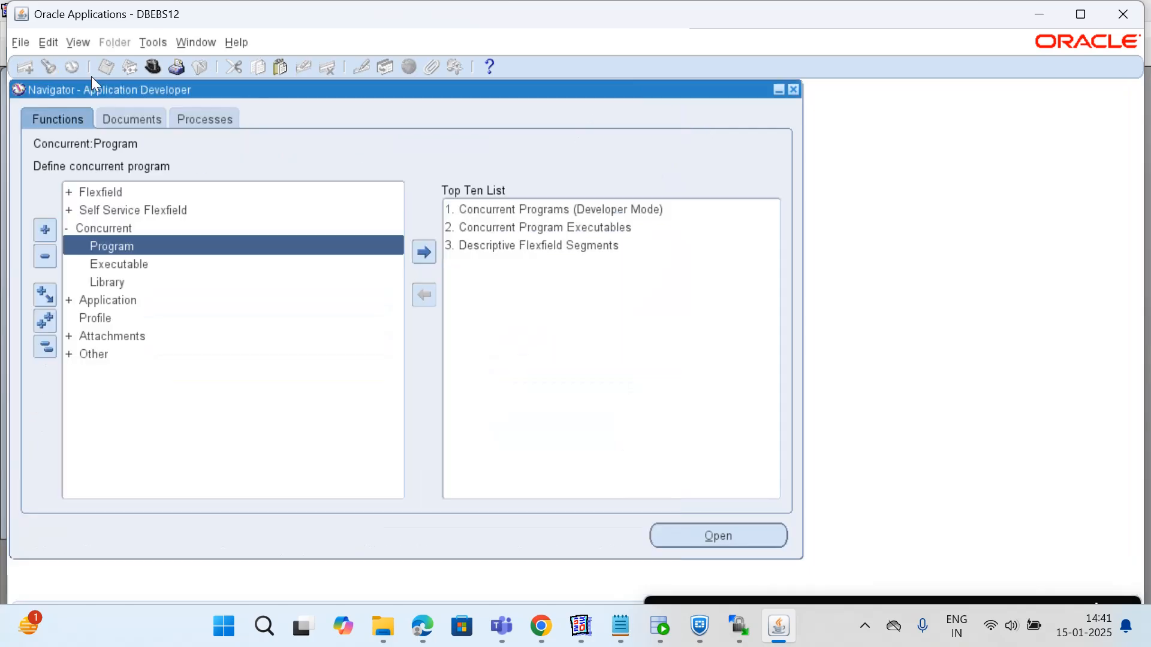
# - Search the responsibilities for %sys and switch to the System Administrator responsibility
pyautogui.click(151, 67)
pyautogui.scroll(-20, 114, 288)
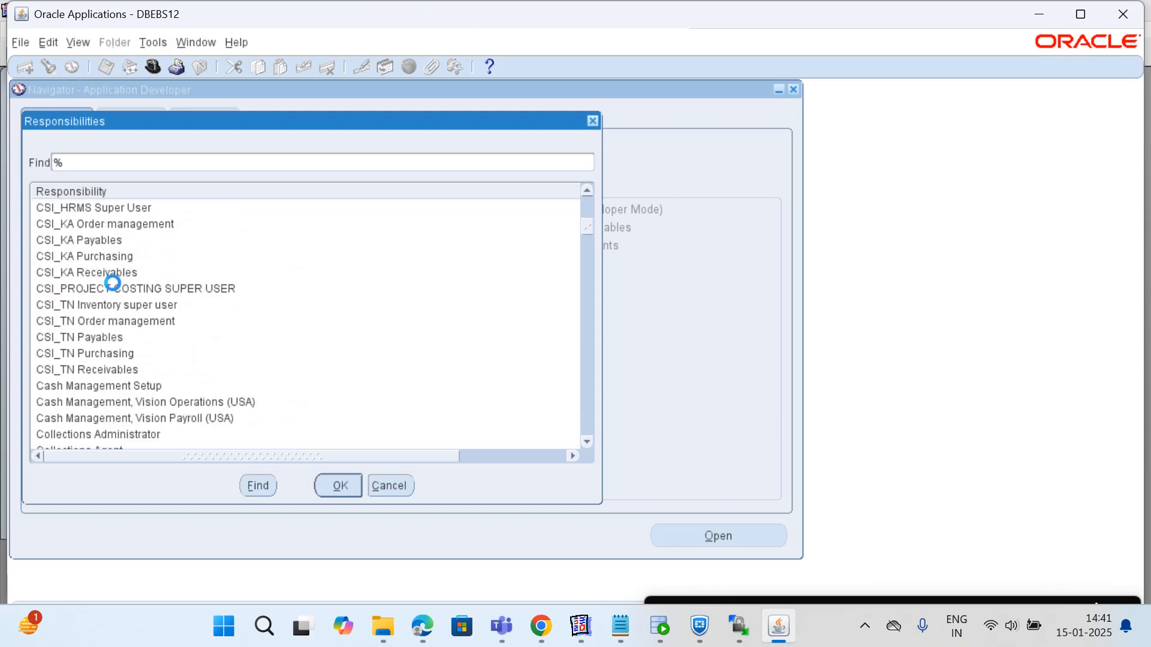
pyautogui.scroll(-5, 112, 286)
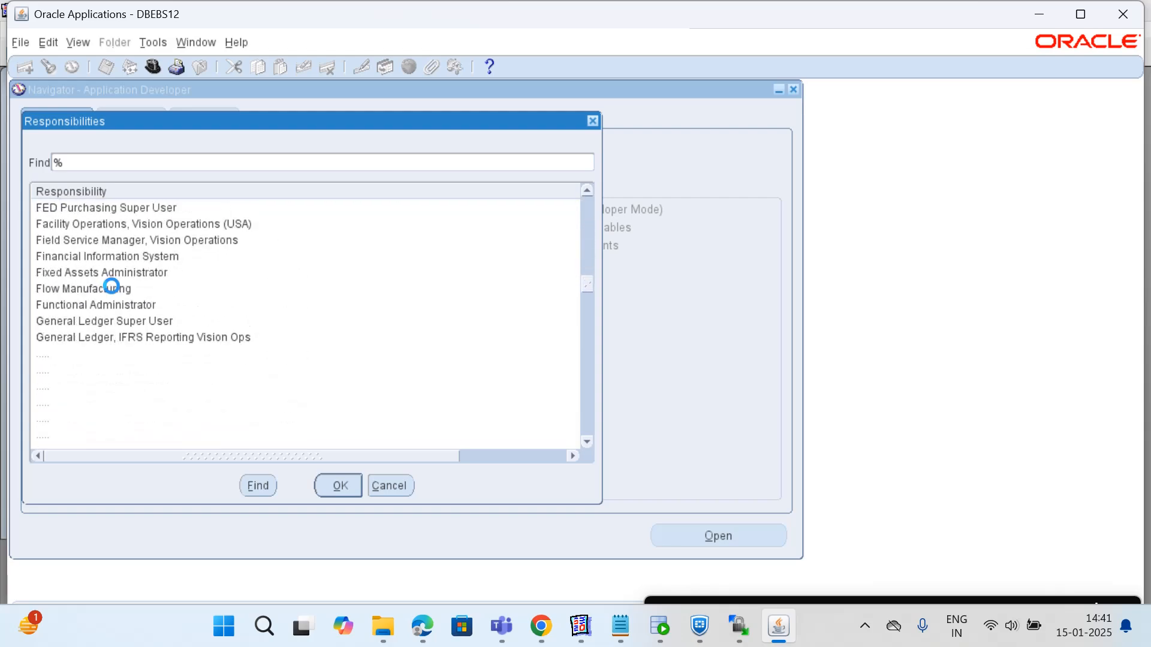
pyautogui.click(78, 161)
pyautogui.write('sys')
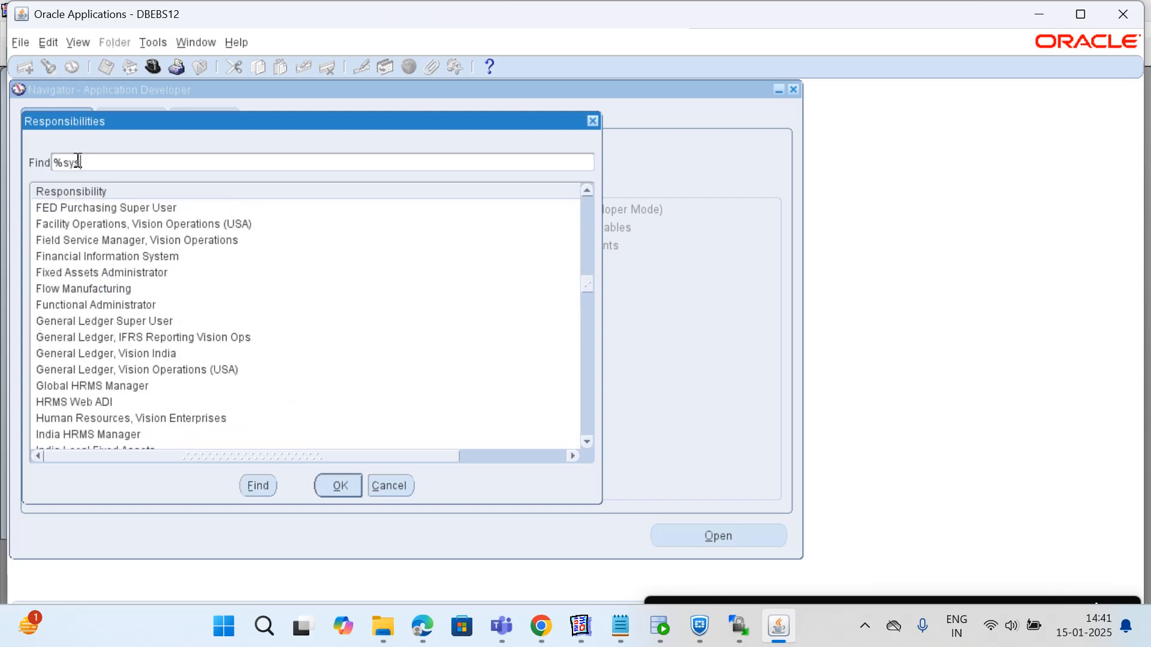
pyautogui.press('Return')
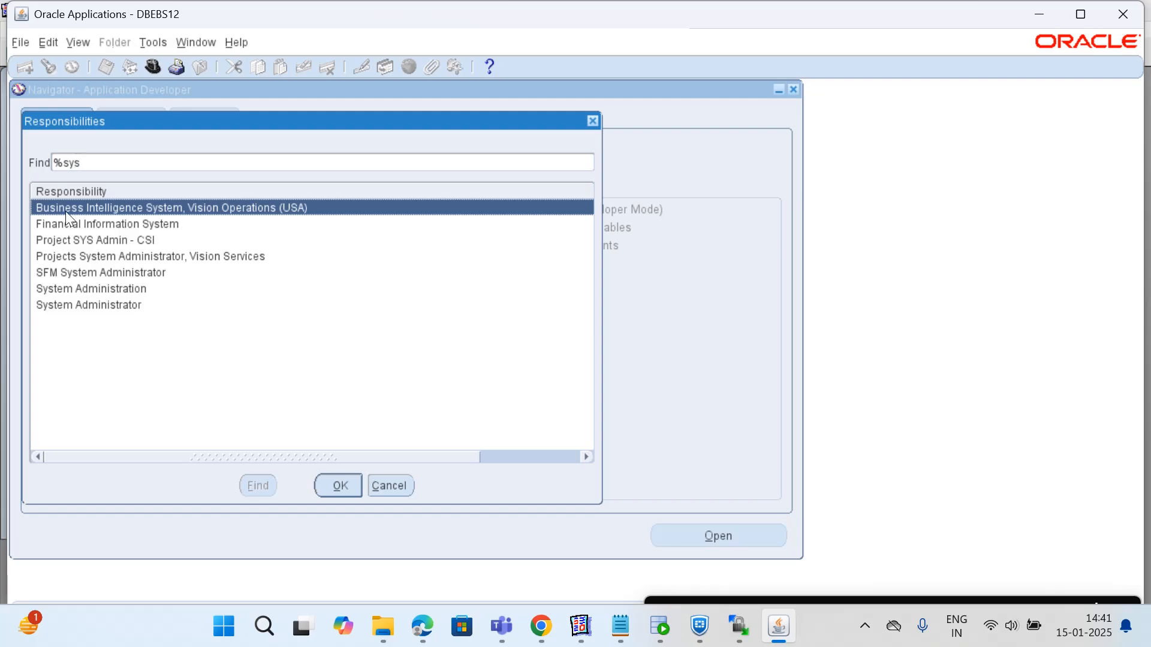
pyautogui.click(78, 307)
pyautogui.doubleClick(78, 309)
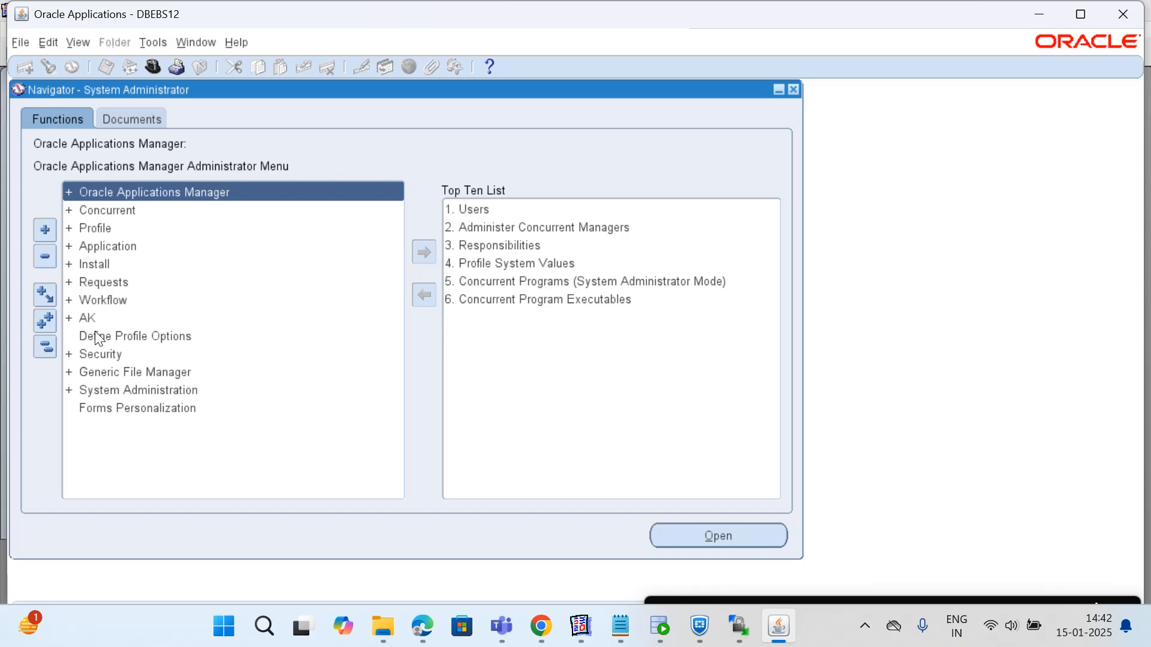
# - Open the form for defining responsibilities from the Security functions
pyautogui.click(98, 354)
pyautogui.doubleClick(98, 353)
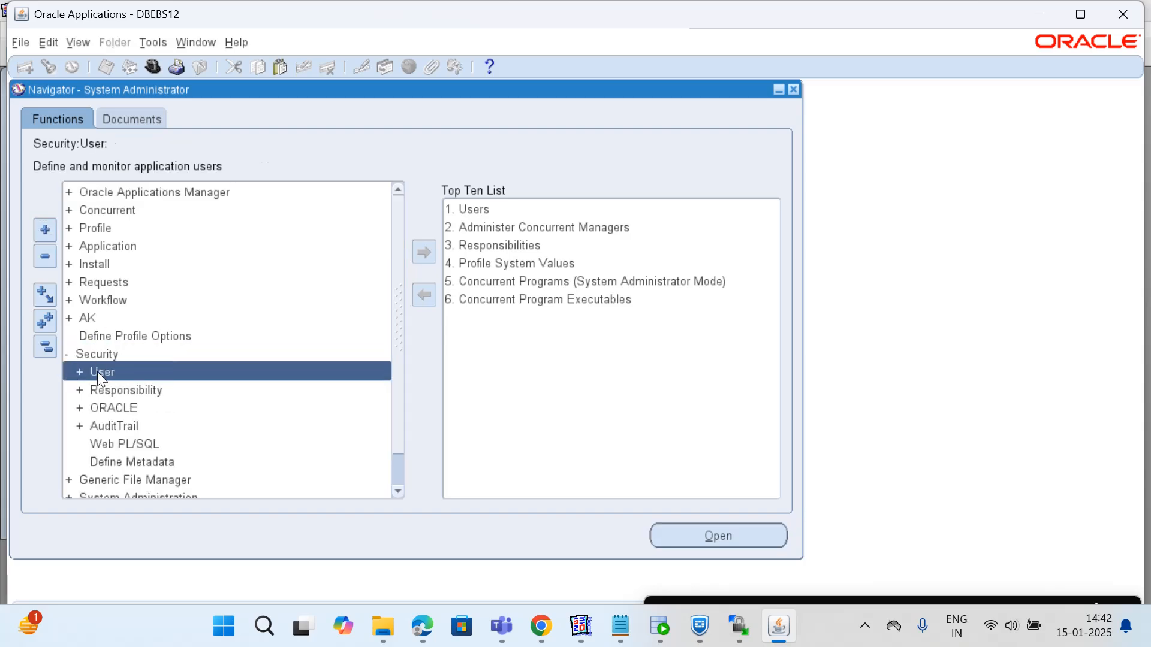
pyautogui.scroll(-2, 100, 409)
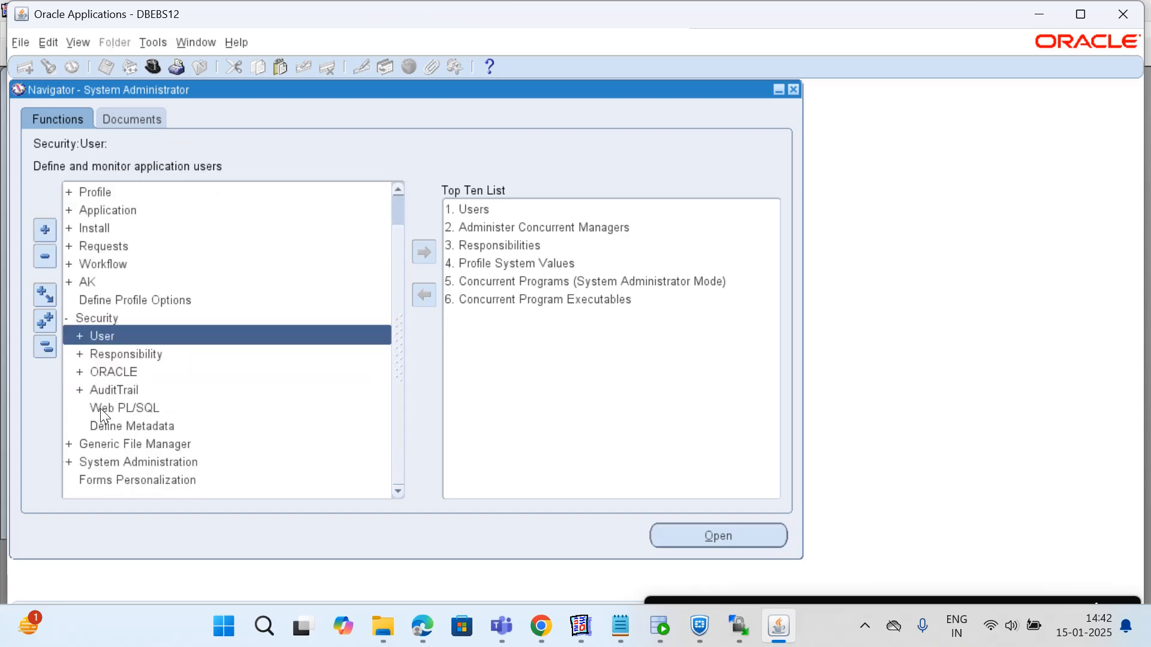
pyautogui.click(98, 353)
pyautogui.click(44, 230)
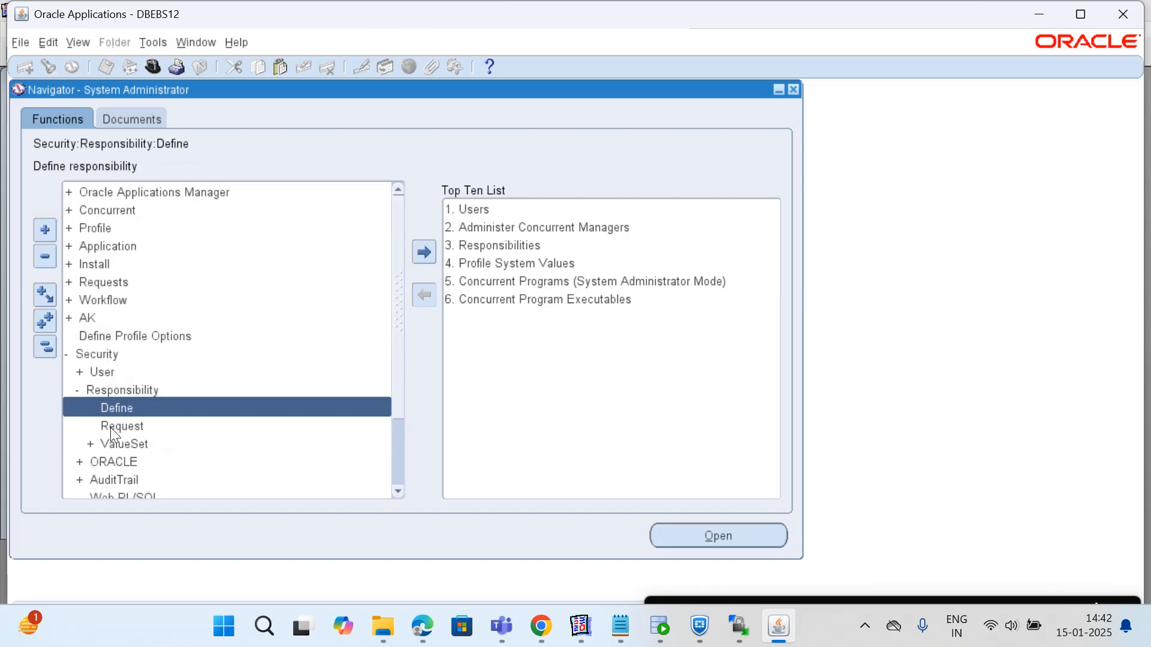
pyautogui.doubleClick(113, 405)
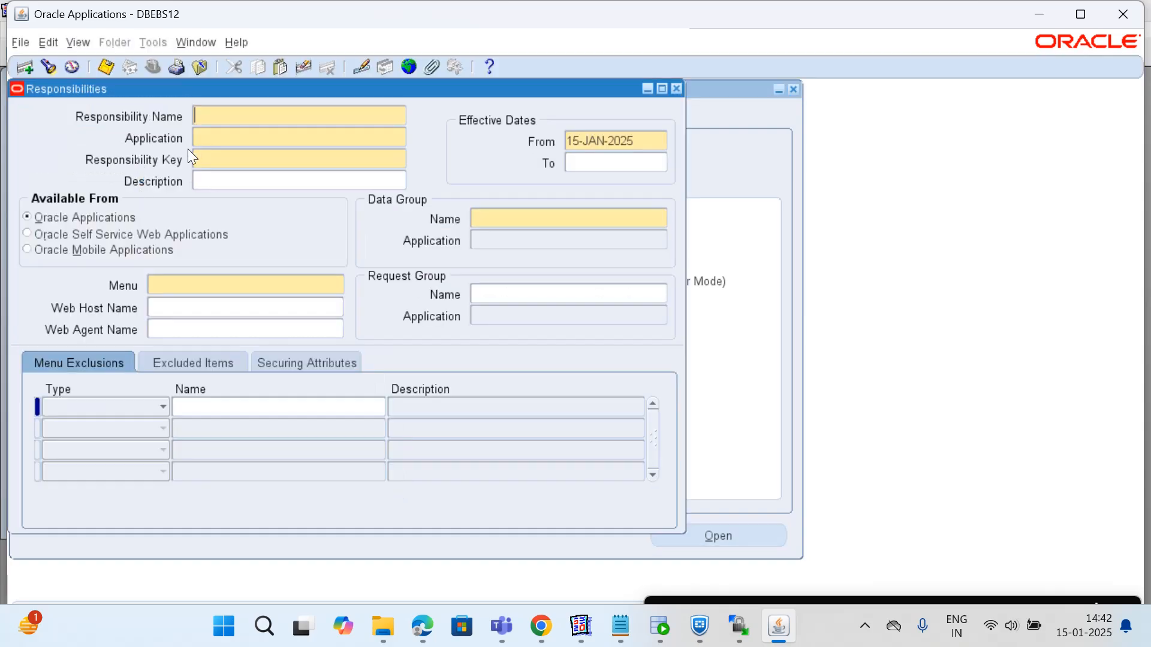
# - Query responsibilities belonging to the Application Object Library application and move to the Application Developer record
pyautogui.press('F11')
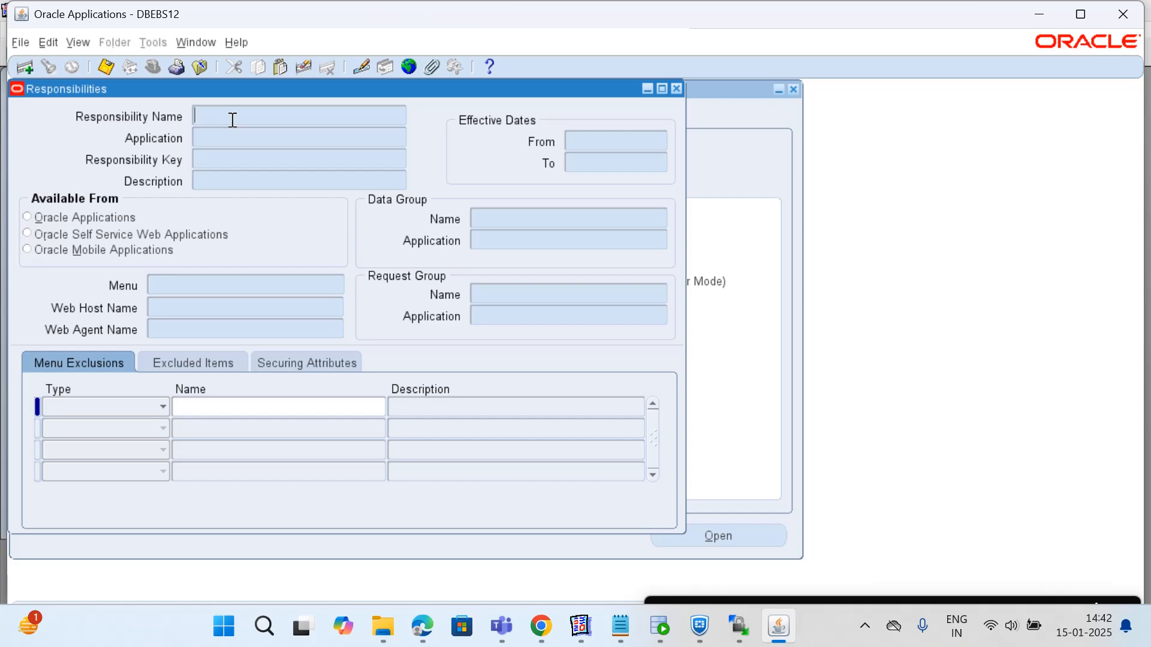
pyautogui.click(239, 138)
pyautogui.hotkey('ctrl', 'v')
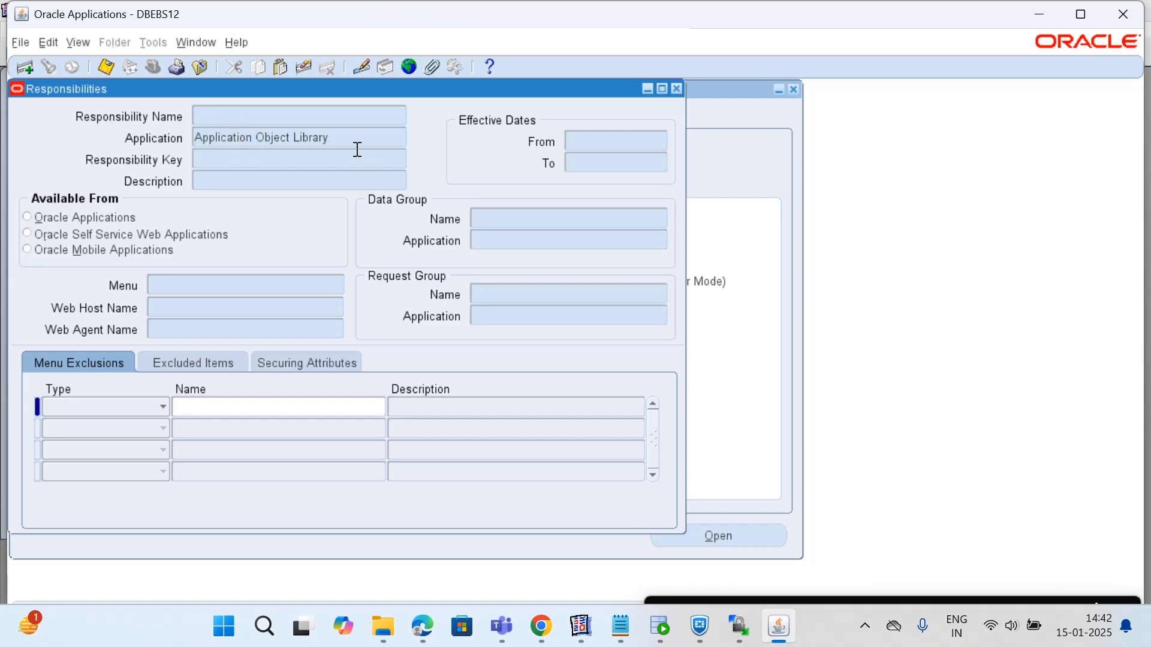
pyautogui.hotkey('ctrl', 'F11')
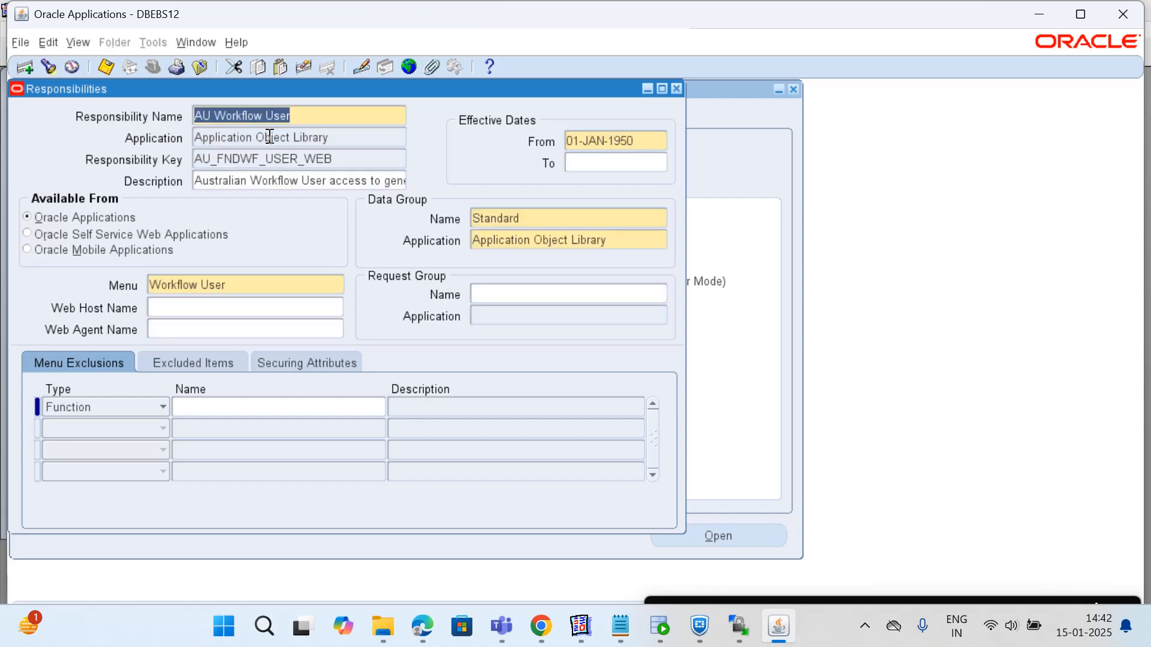
pyautogui.press('Down')
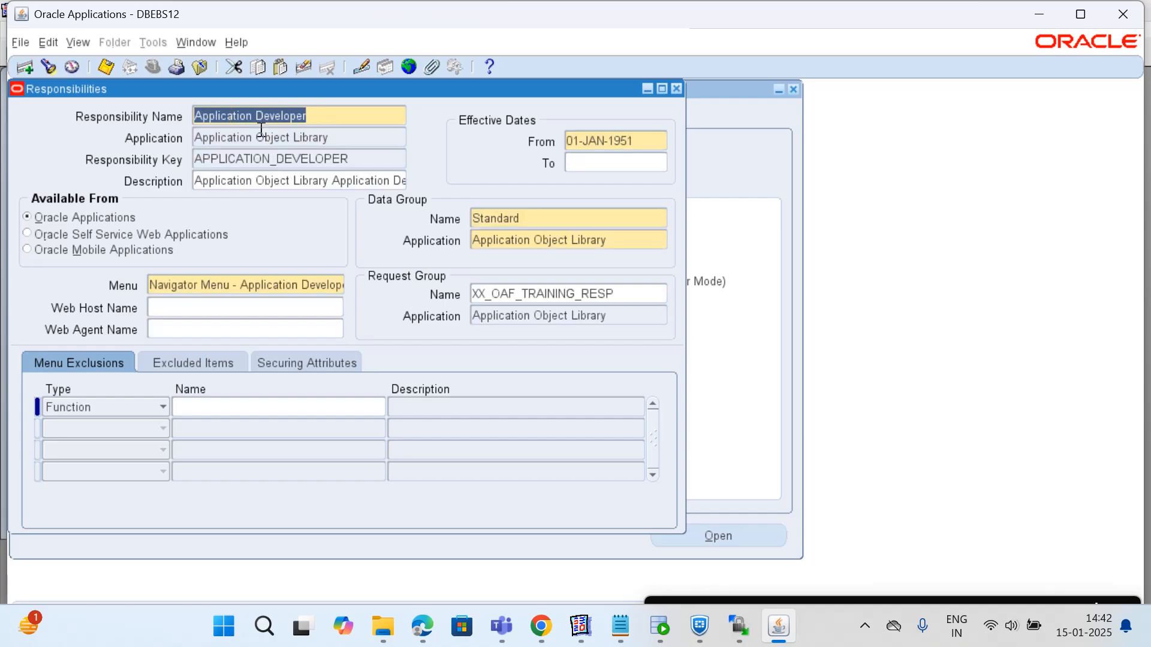
# - Copy the Application Developer responsibility's request group name, XX_OAF_TRAINING_RESP, and close the Responsibilities form
pyautogui.click(336, 139)
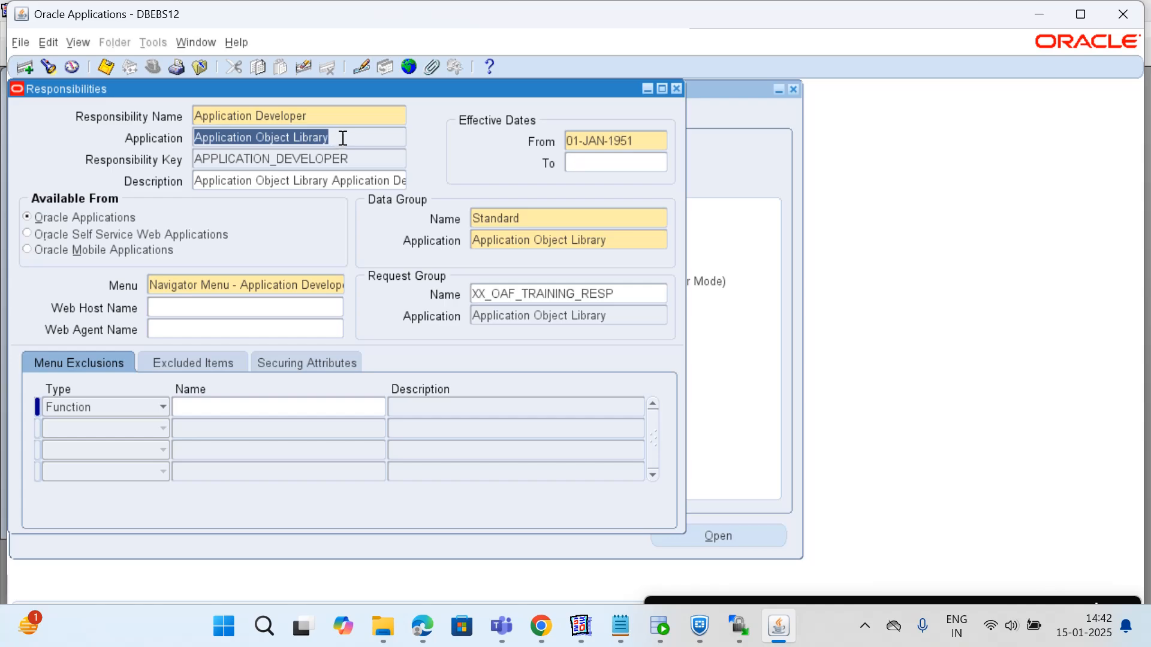
pyautogui.click(634, 298)
pyautogui.hotkey('ctrl', 'c')
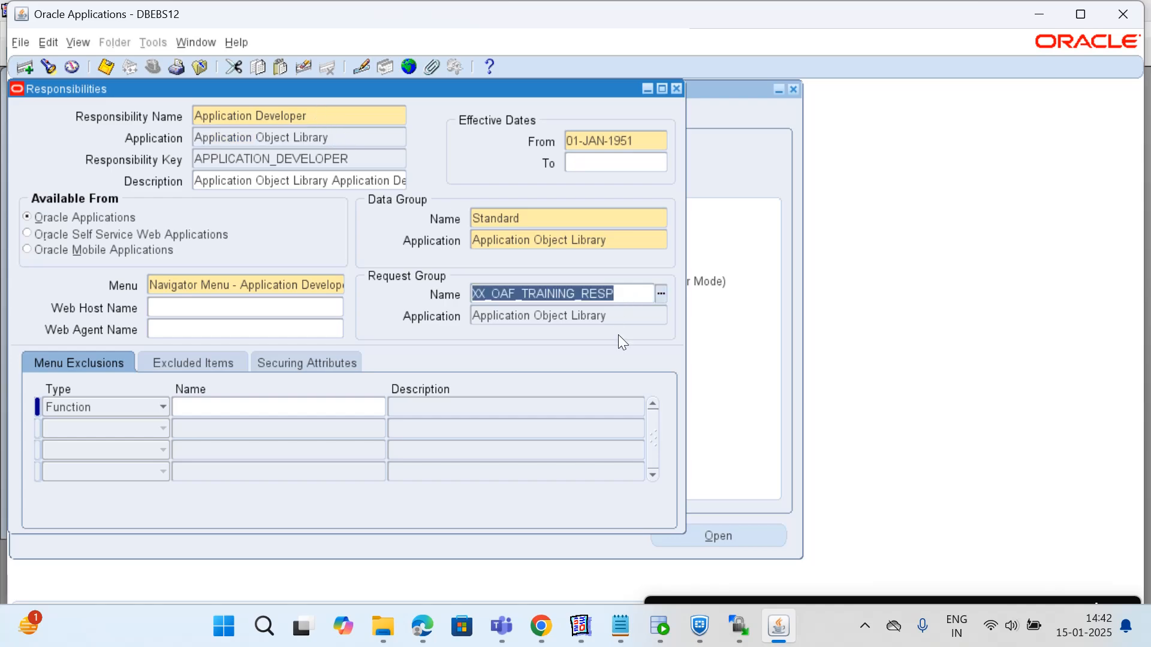
pyautogui.click(675, 89)
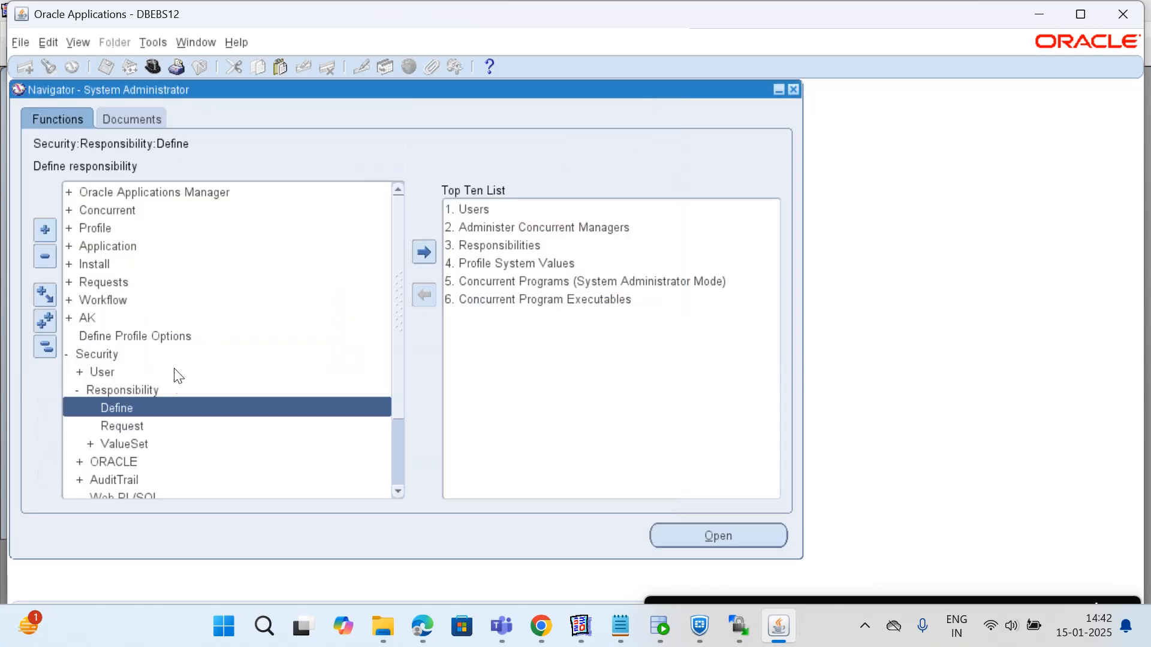
# - Open the Request Groups form, query XX_OAF_TRAINING_RESP and move to its Application Object Library record
pyautogui.doubleClick(131, 425)
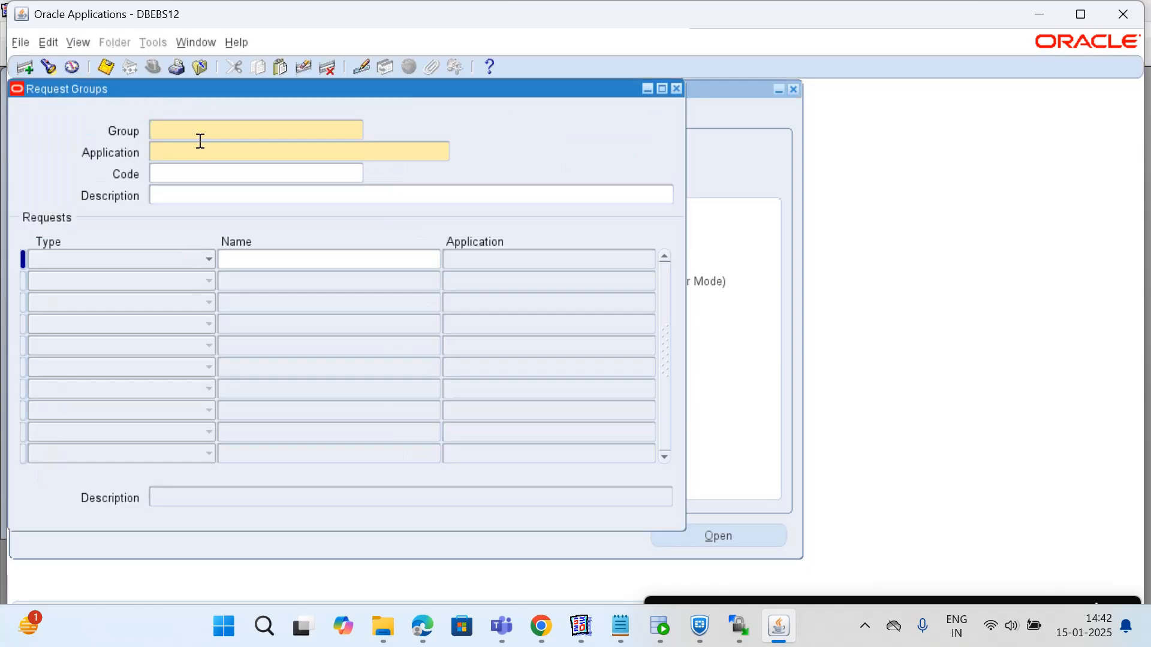
pyautogui.press('F11')
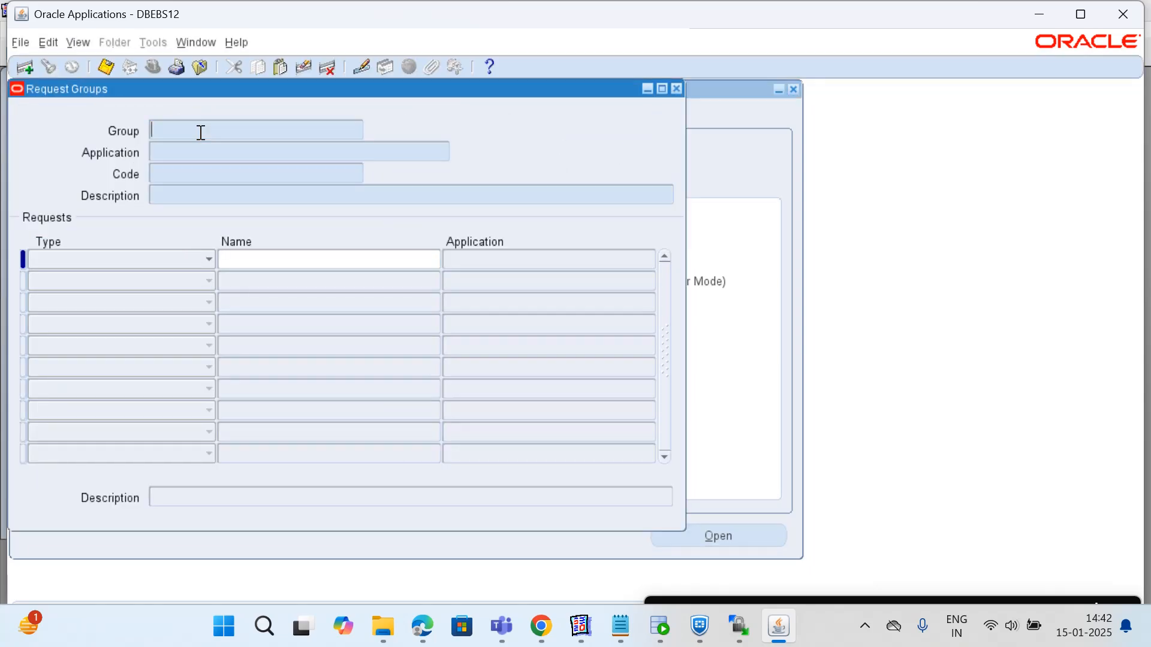
pyautogui.hotkey('ctrl', 'v')
pyautogui.hotkey('ctrl', 'F11')
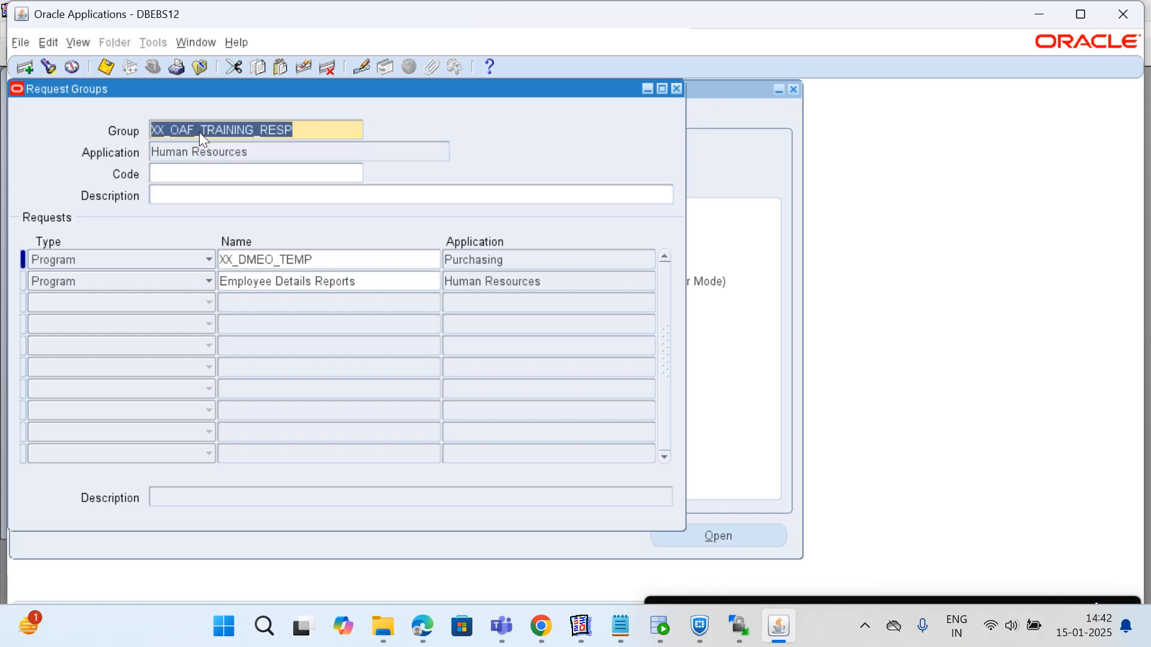
pyautogui.press('Down')
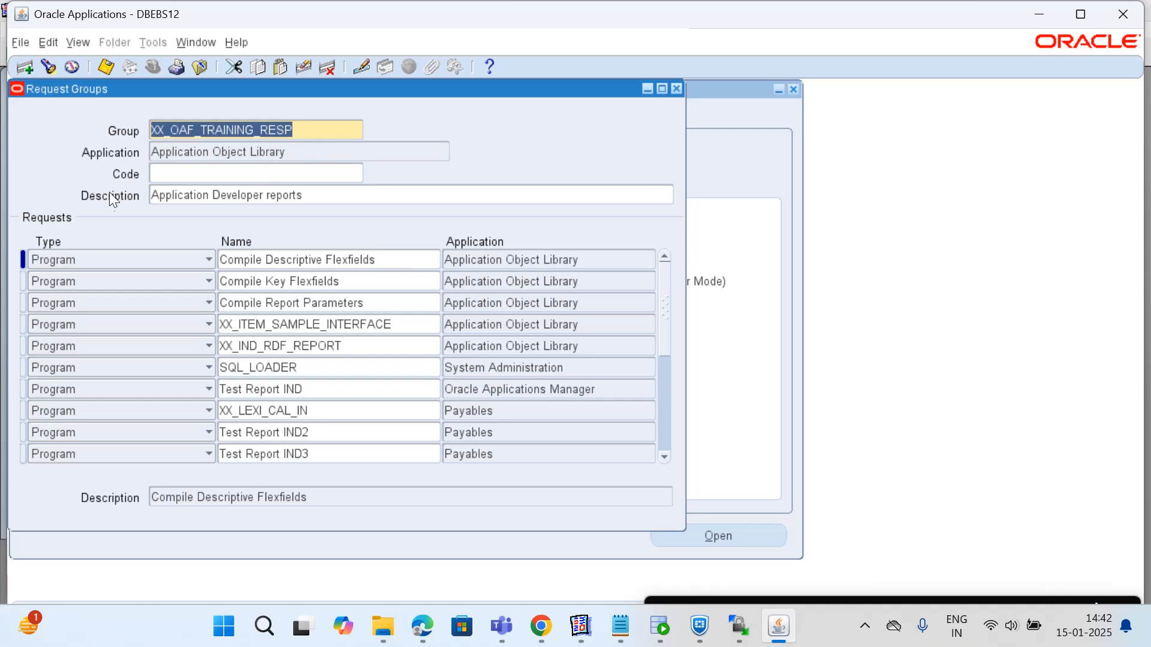
# - Review the request group's application and programs, locate the XX_IND_RDF_REPORT entry, and close the Request Groups form
pyautogui.moveTo(153, 151); pyautogui.dragTo(303, 151)
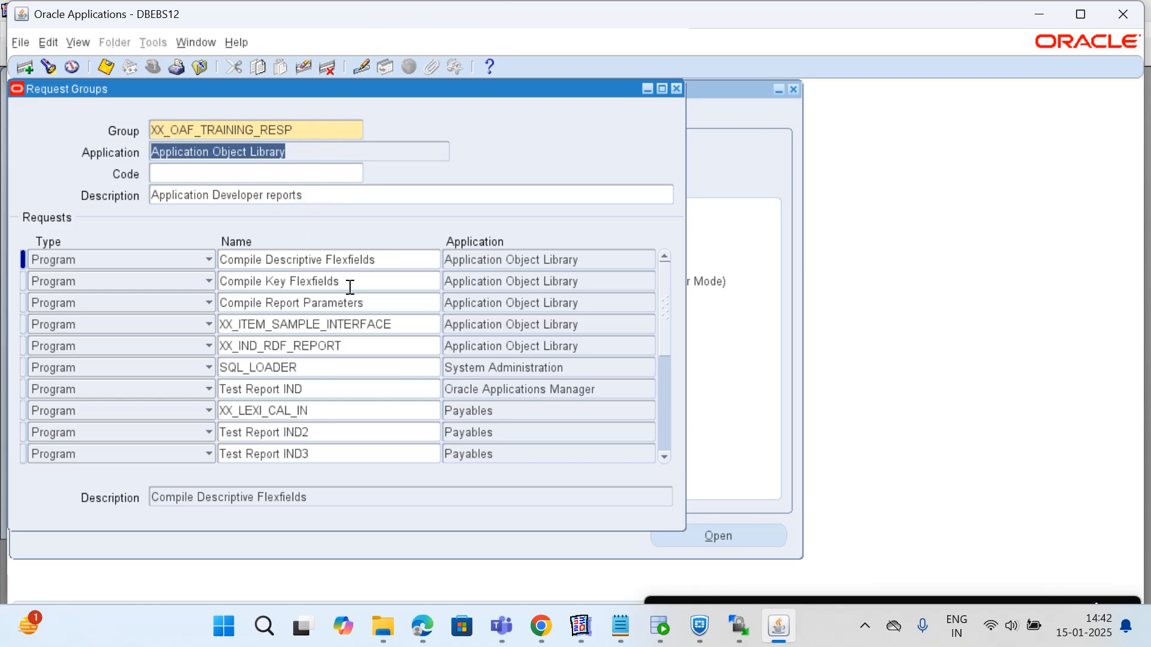
pyautogui.scroll(-3, 409, 365)
pyautogui.scroll(-5, 408, 364)
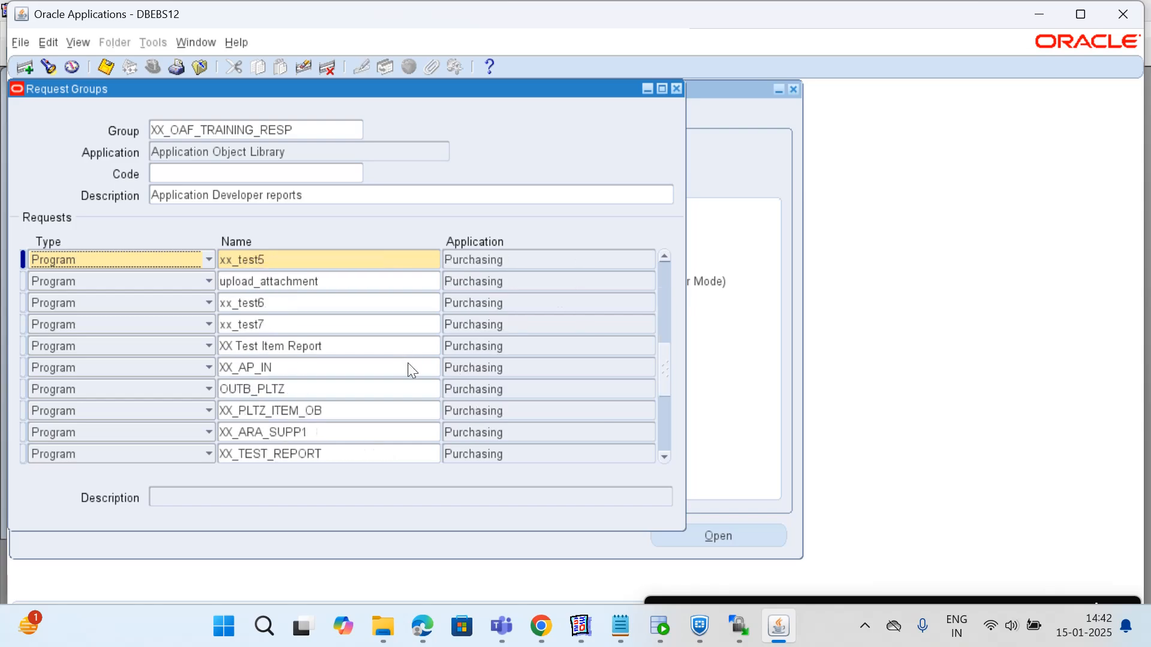
pyautogui.scroll(5, 404, 359)
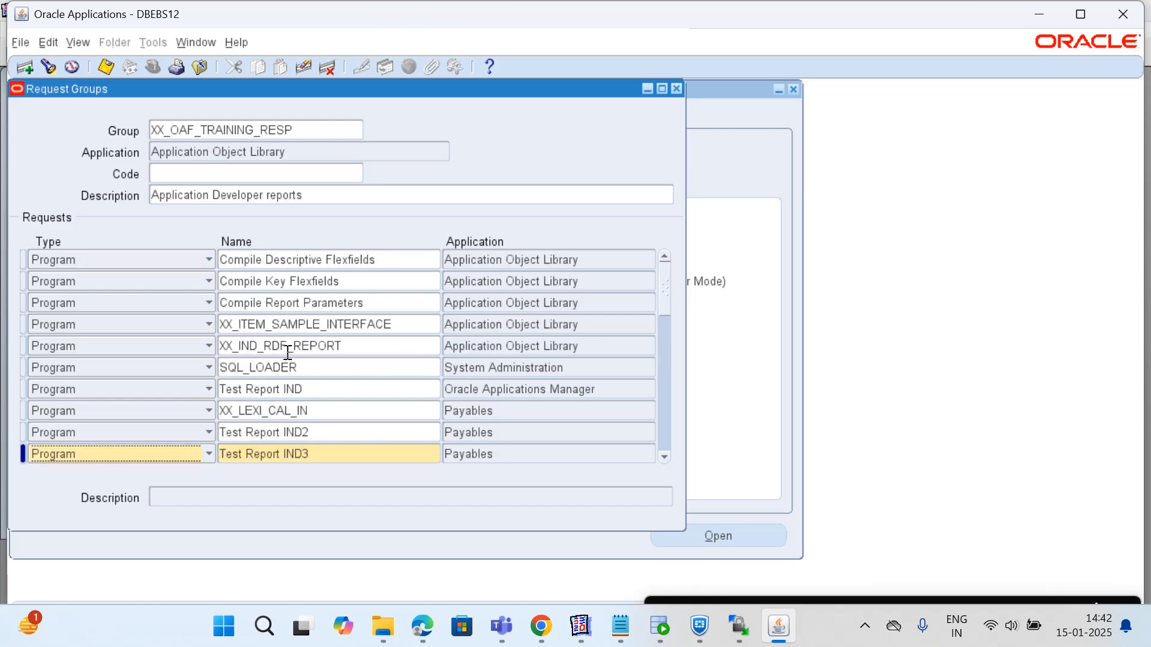
pyautogui.click(349, 346)
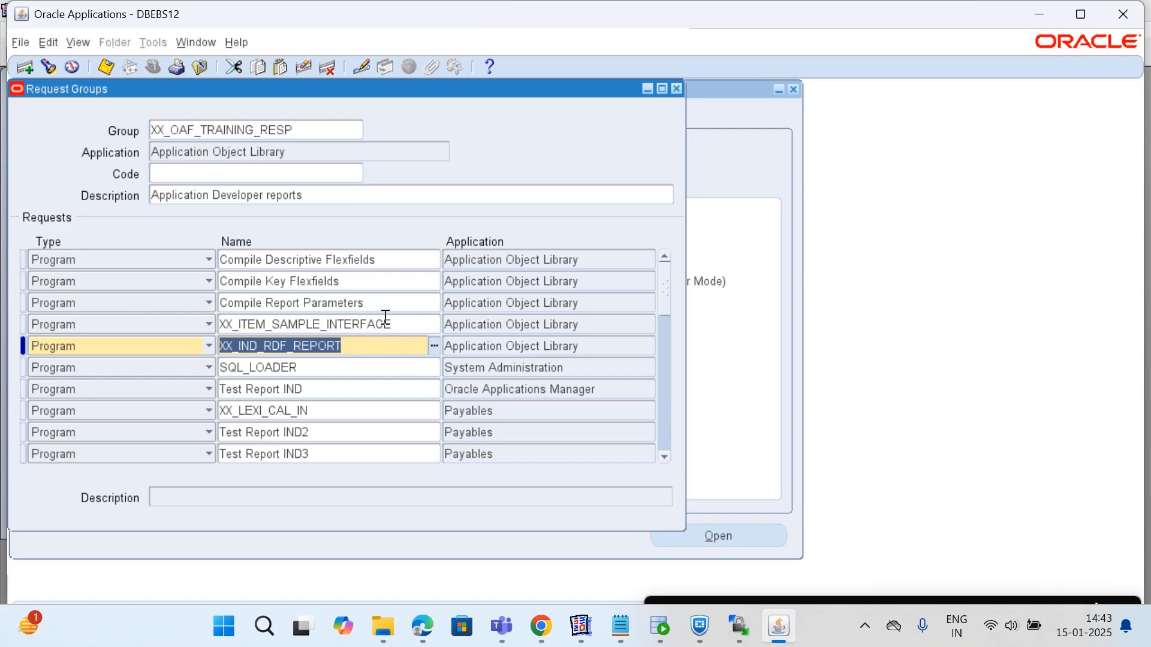
pyautogui.click(677, 89)
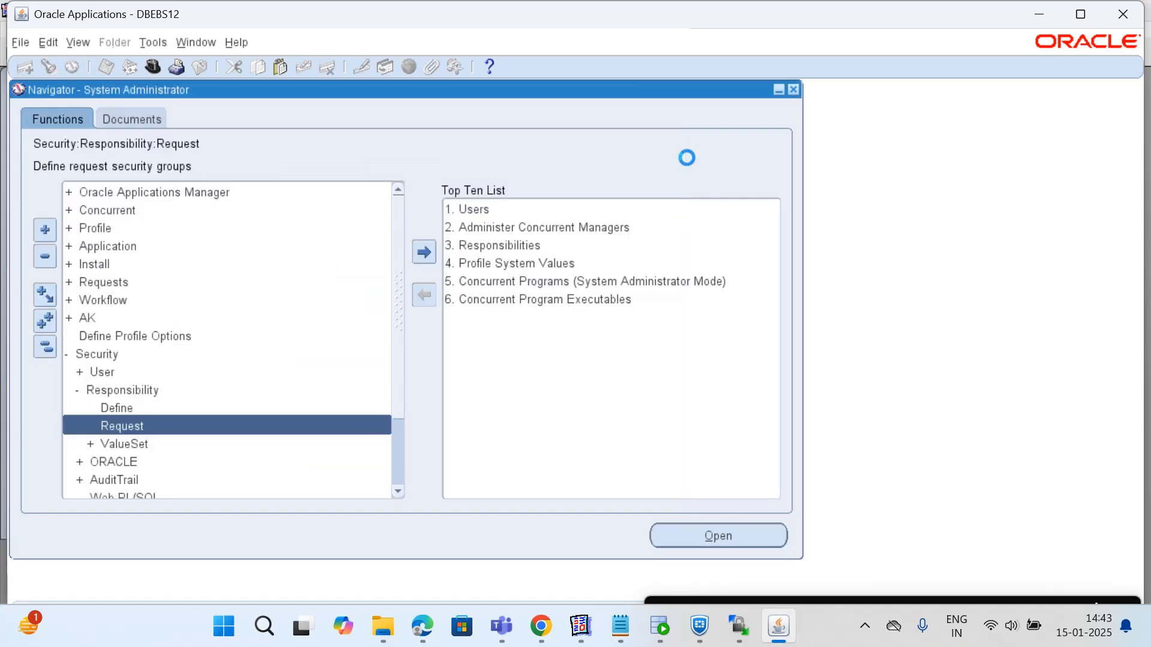
# - Switch to the Application Developer responsibility and open the search for concurrent requests
pyautogui.click(150, 66)
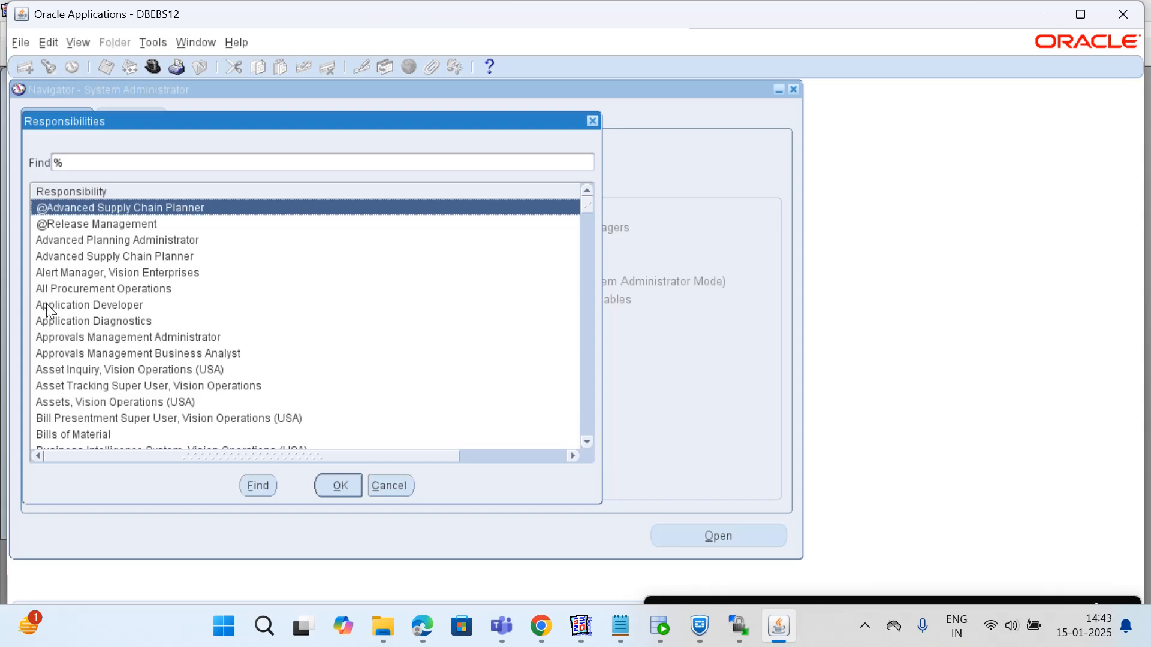
pyautogui.doubleClick(48, 305)
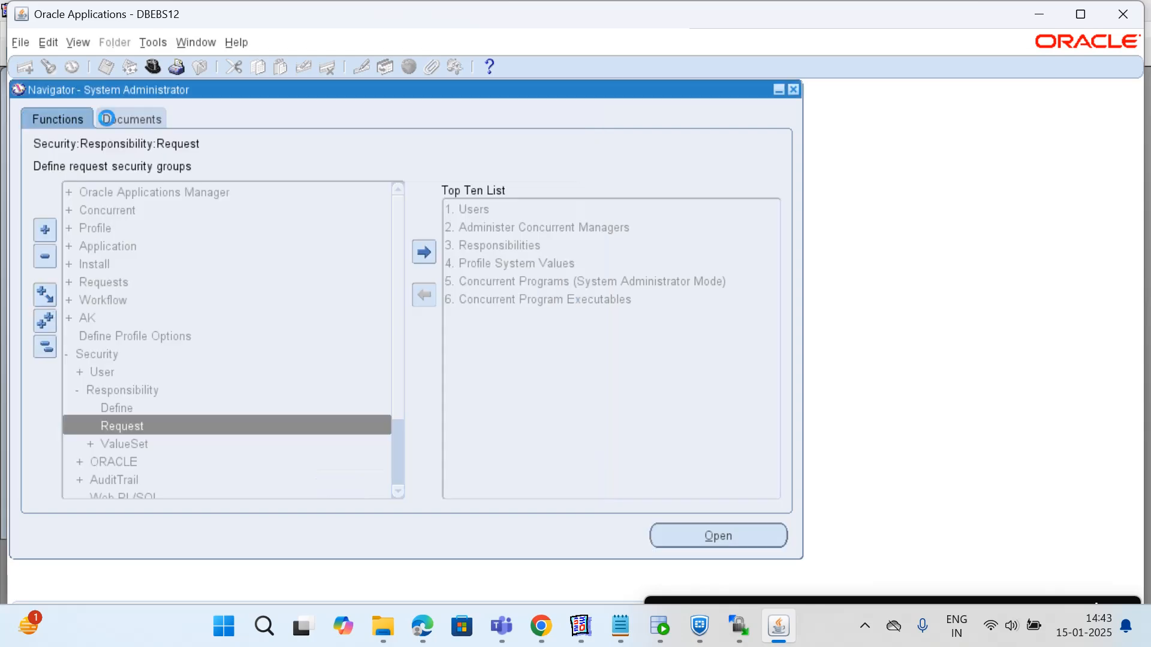
pyautogui.click(80, 41)
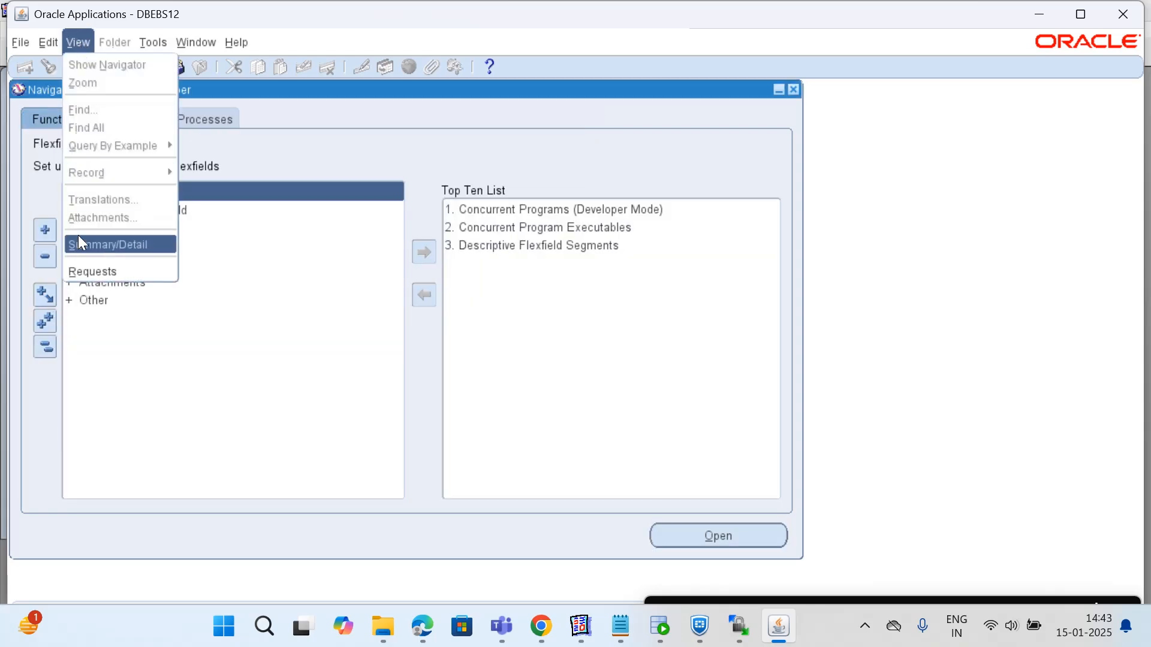
pyautogui.click(85, 271)
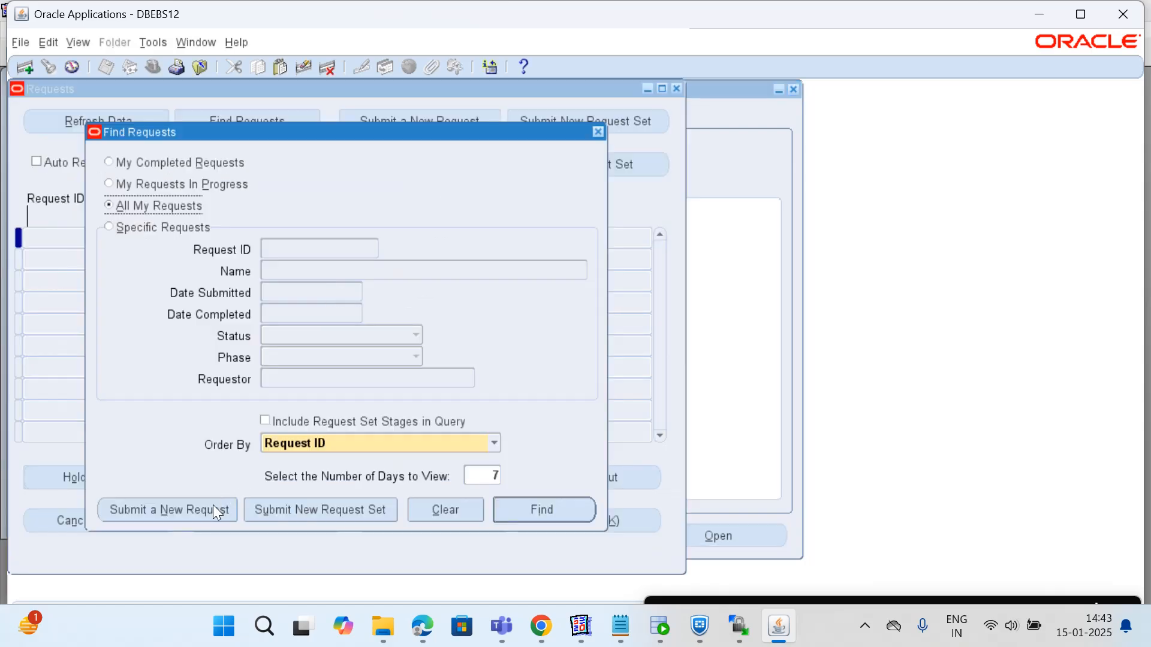
# - Submit a new request copied from the most recent XX_IND_RDF_REPORT run and decline submitting another
pyautogui.click(214, 509)
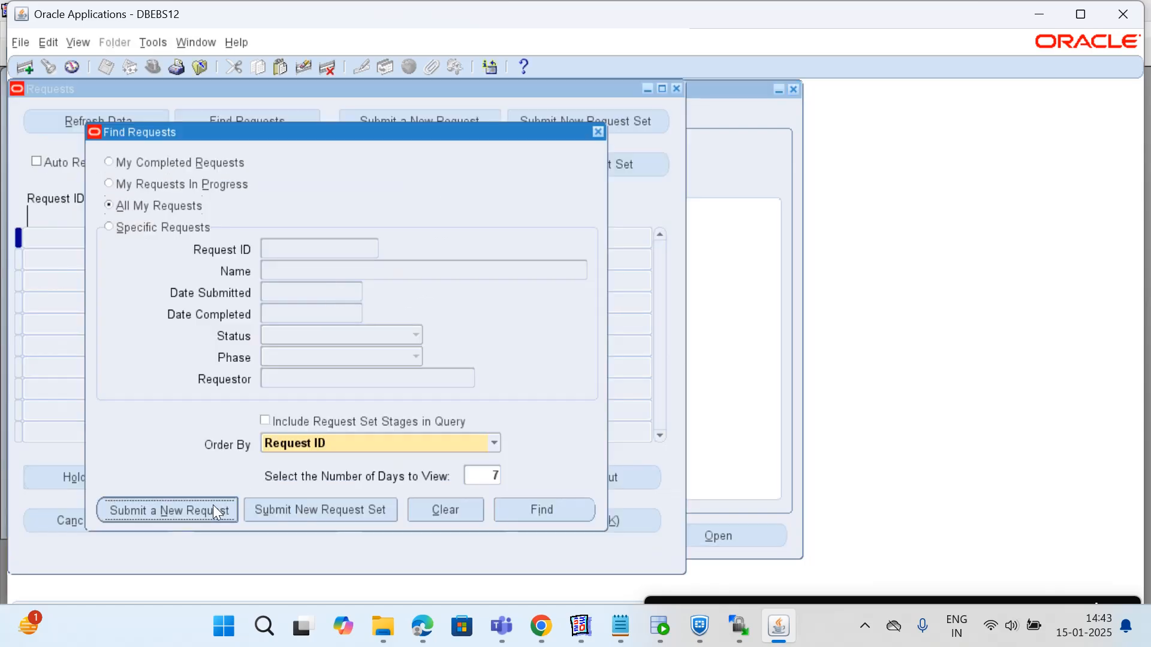
pyautogui.click(557, 156)
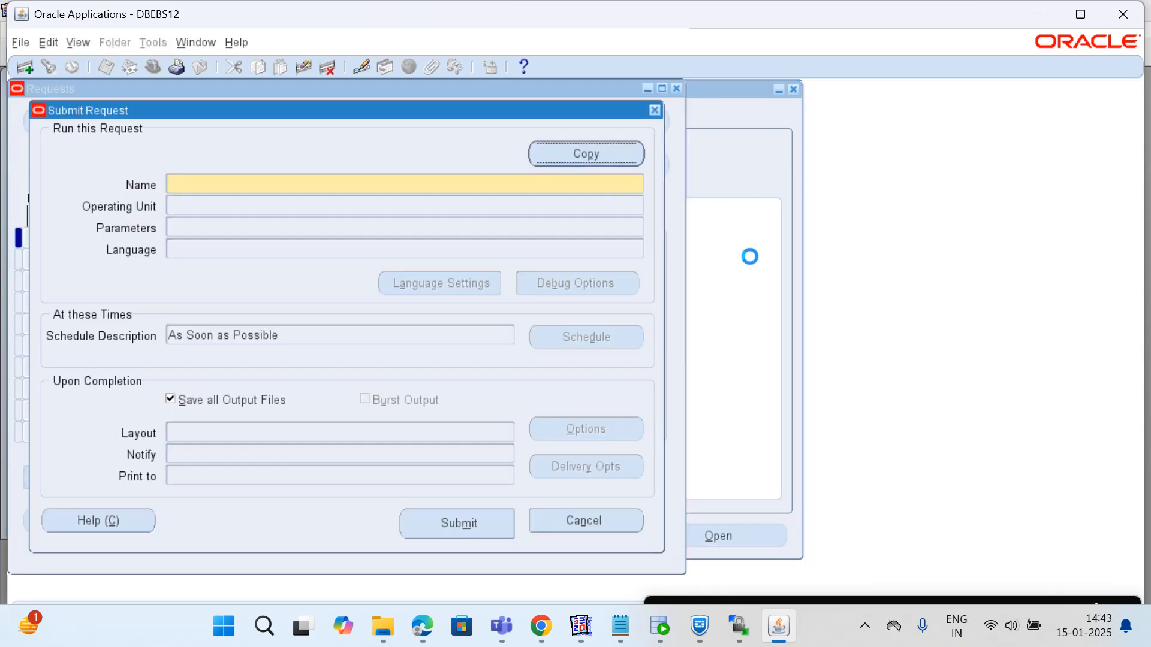
pyautogui.click(725, 206)
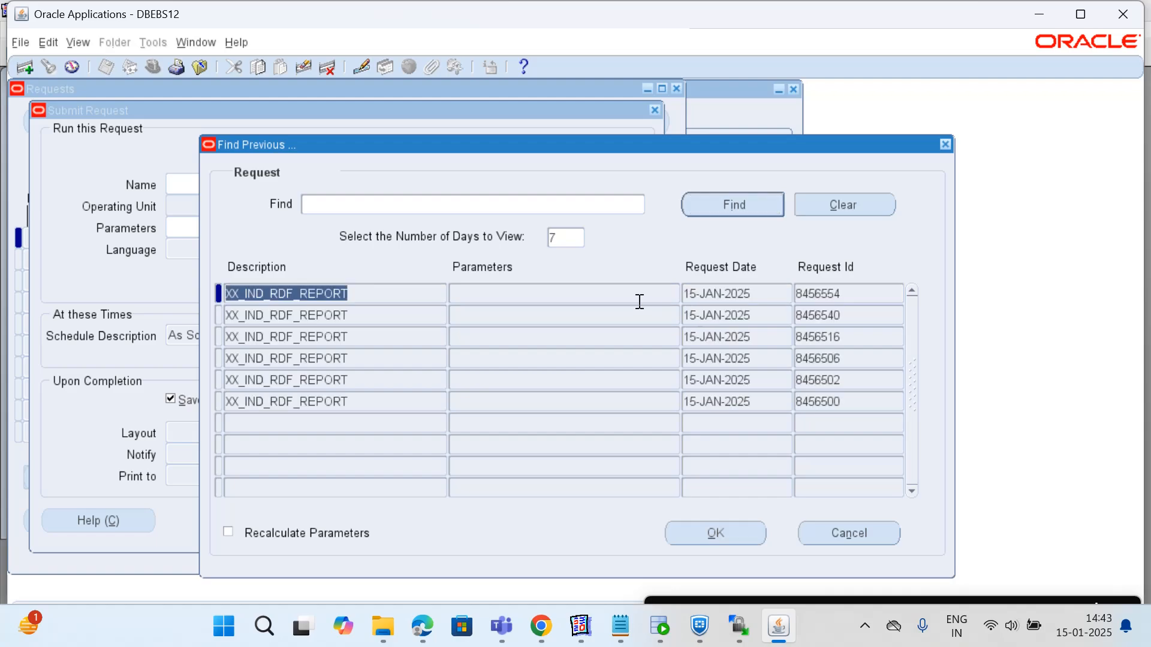
pyautogui.click(709, 536)
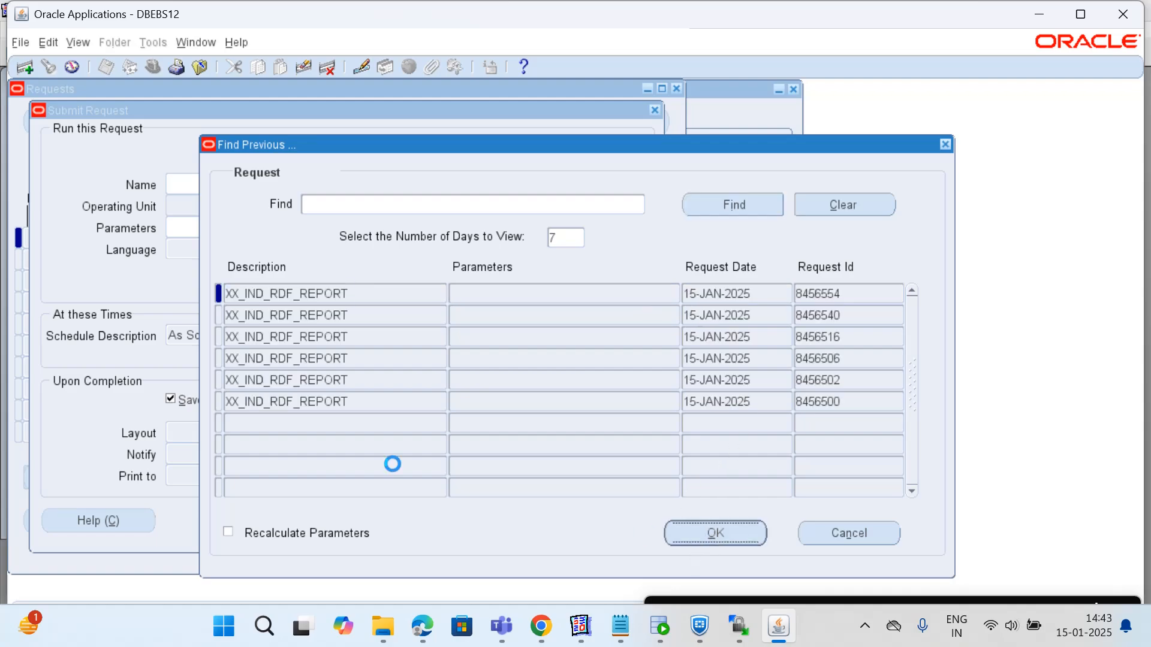
pyautogui.click(483, 535)
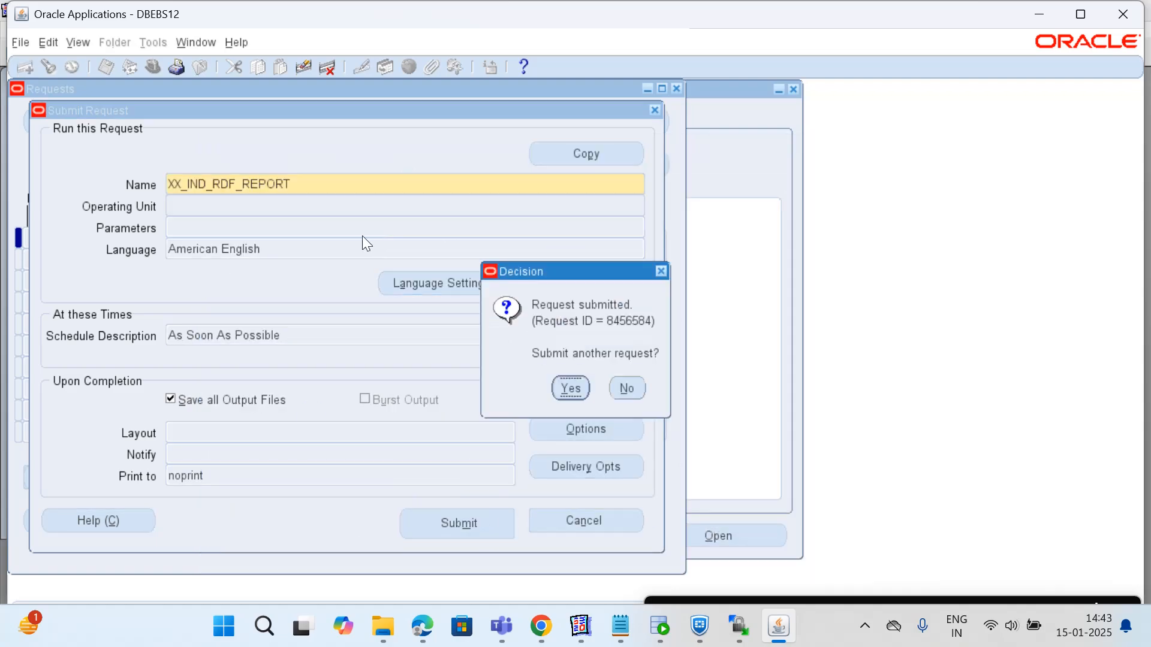
pyautogui.click(627, 388)
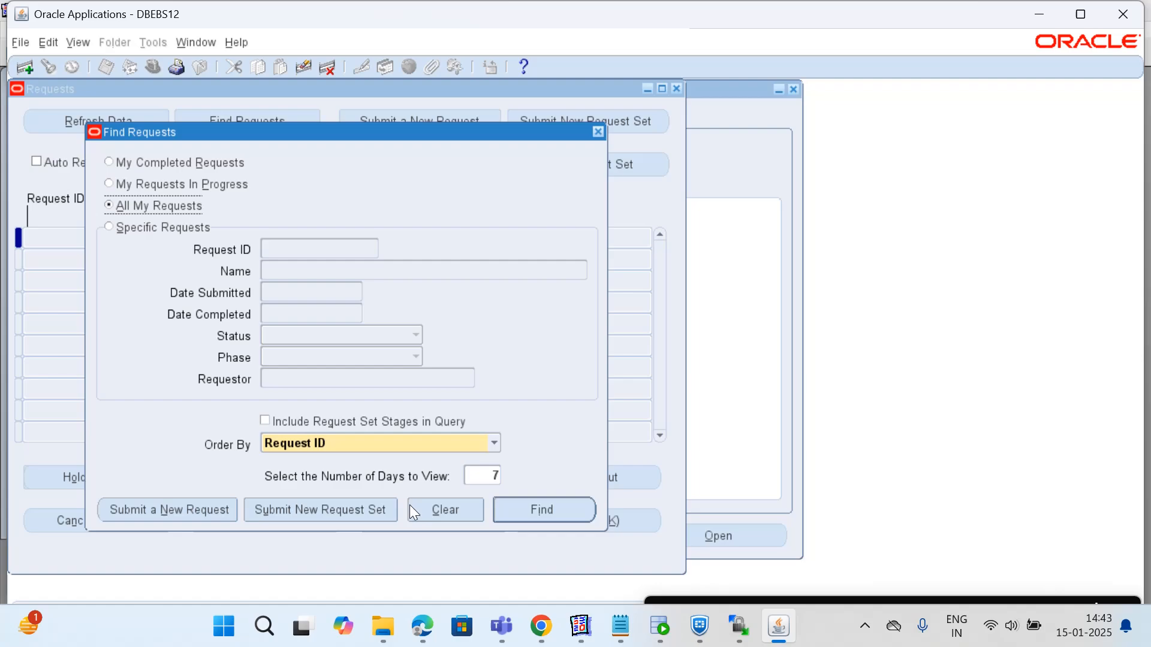
# - Find all own requests and refresh the list until the newest XX_IND_RDF_REPORT request completes
pyautogui.click(512, 519)
pyautogui.click(99, 122)
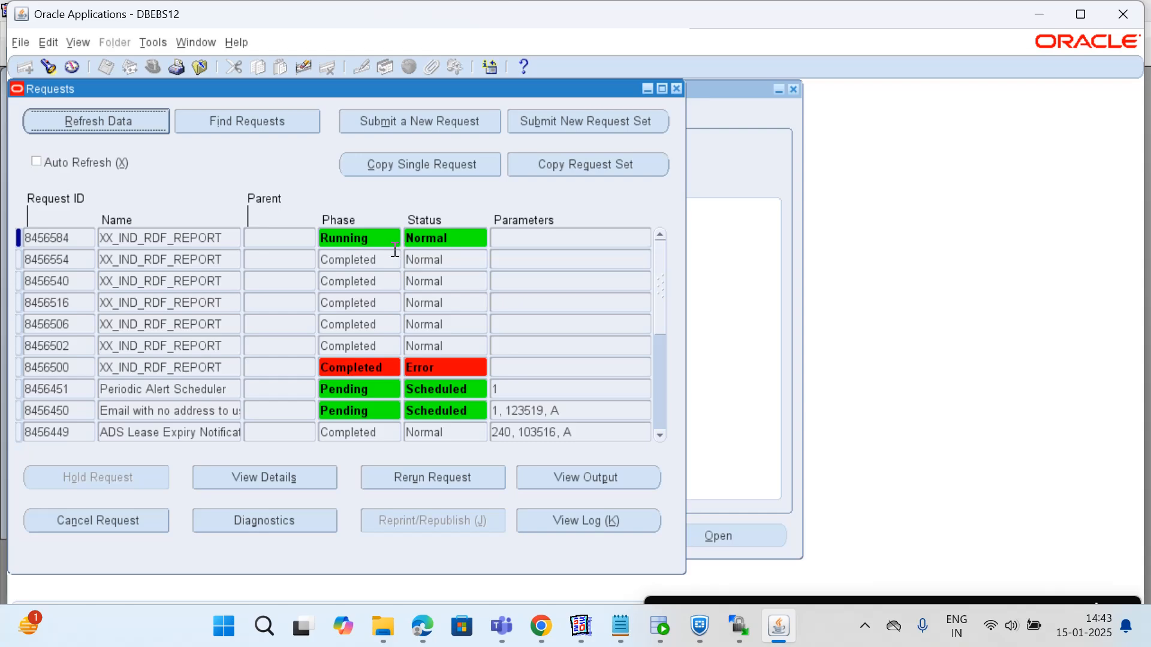
pyautogui.click(79, 114)
pyautogui.click(109, 121)
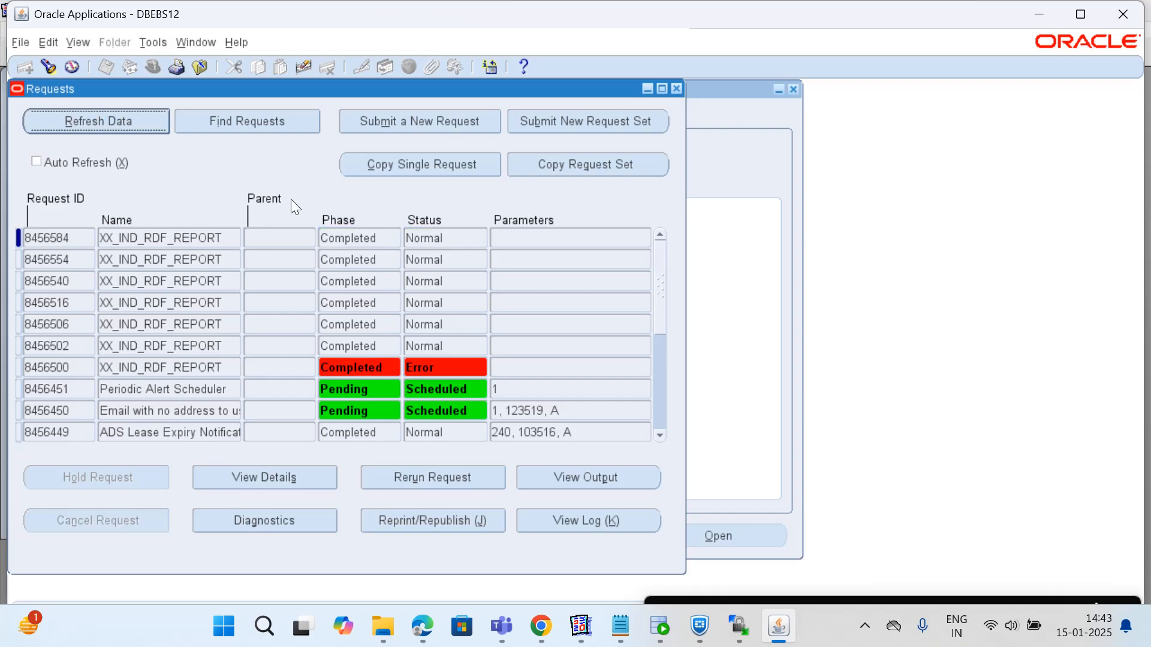
# - Open the output of the newest XX_IND_RDF_REPORT request and examine its column headings and employee rows
pyautogui.click(461, 240)
pyautogui.click(566, 477)
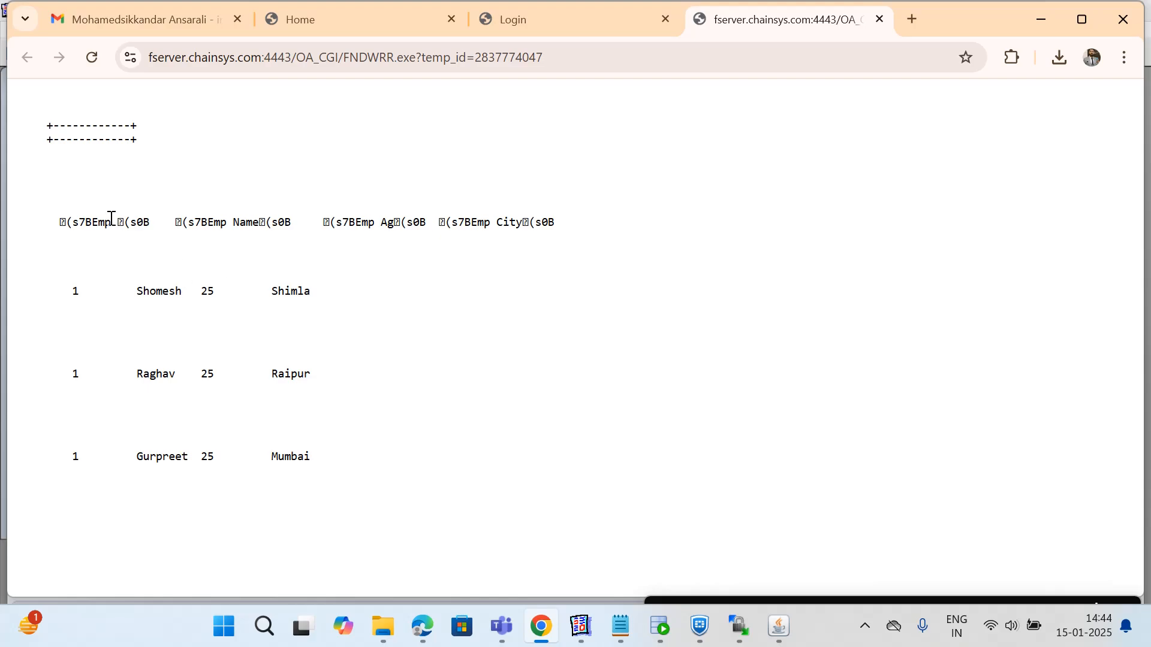
pyautogui.moveTo(57, 222); pyautogui.dragTo(566, 223)
pyautogui.click(322, 465)
pyautogui.moveTo(322, 465); pyautogui.dragTo(40, 208)
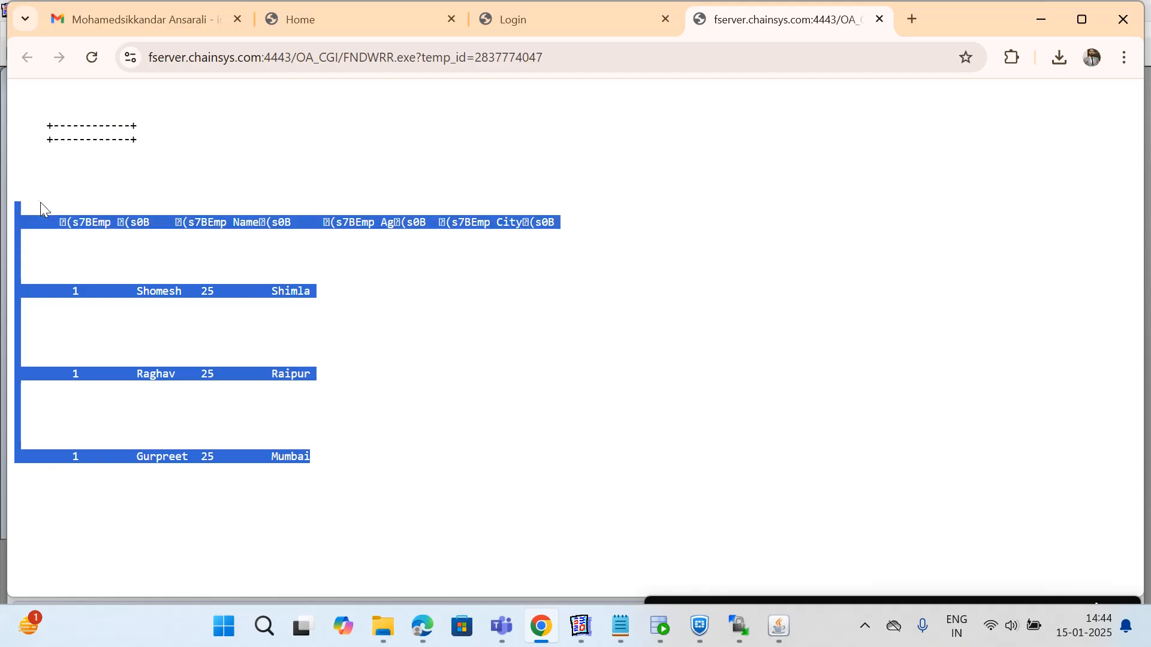
pyautogui.click(368, 251)
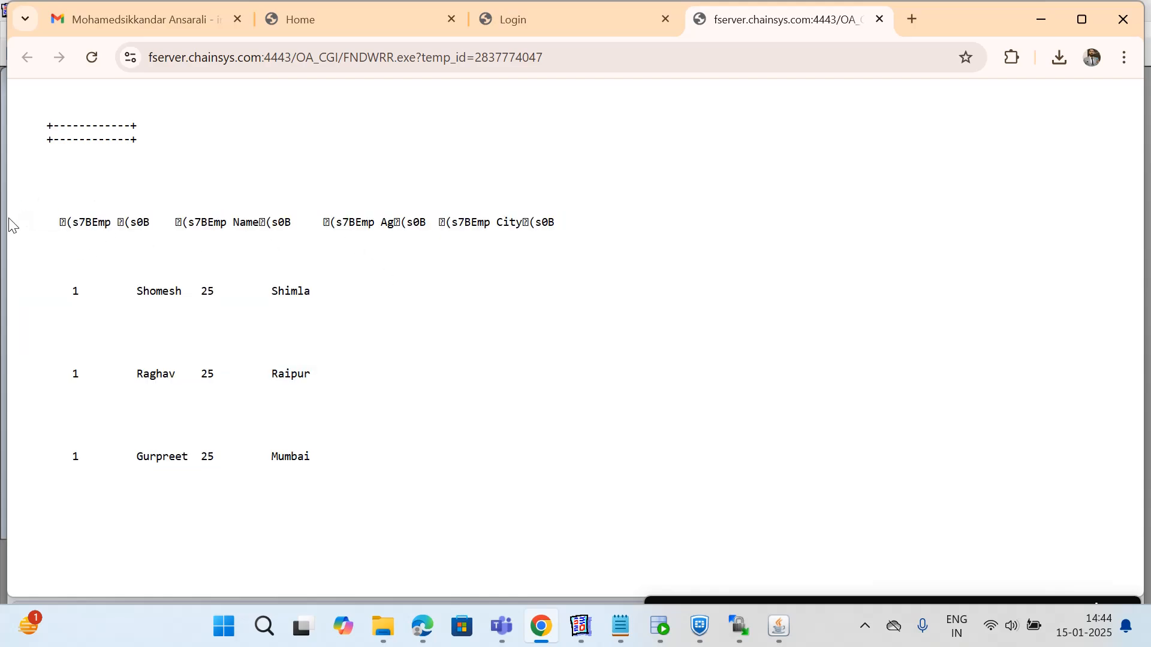
pyautogui.moveTo(10, 224); pyautogui.dragTo(347, 468)
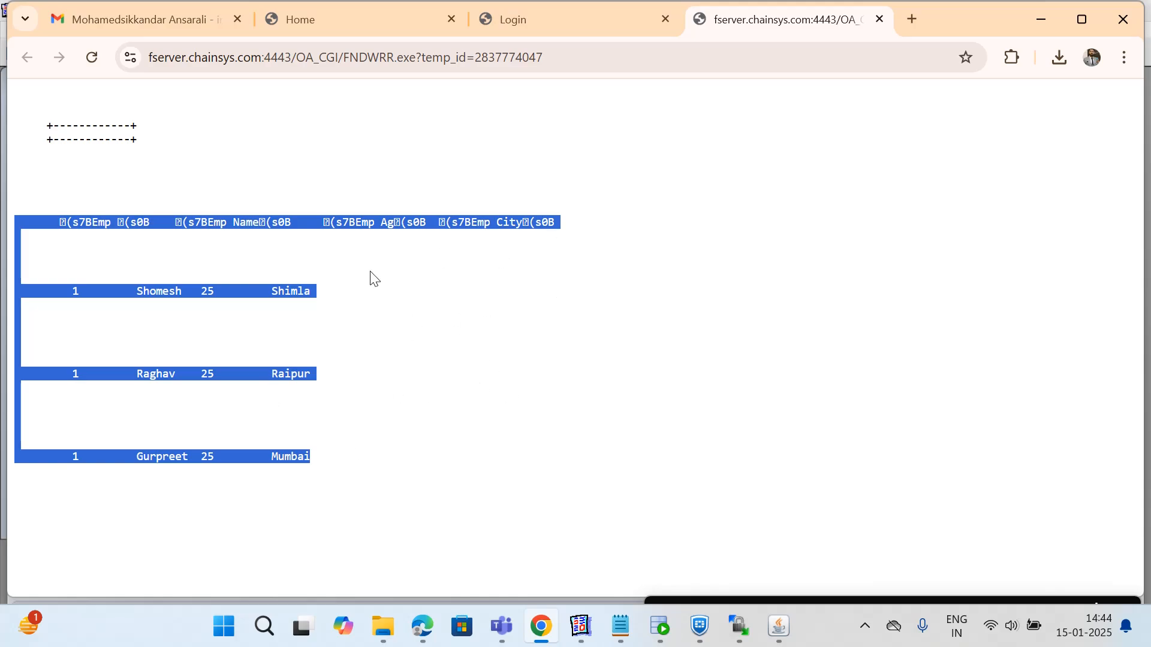
pyautogui.click(322, 294)
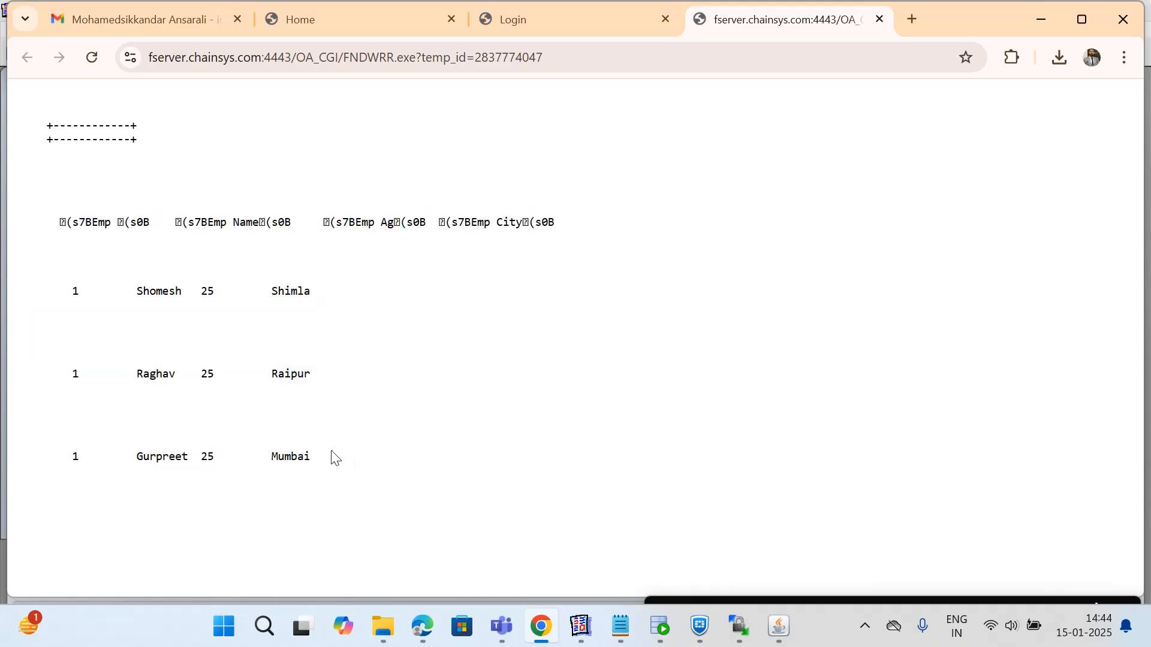
pyautogui.moveTo(320, 459); pyautogui.dragTo(6, 221)
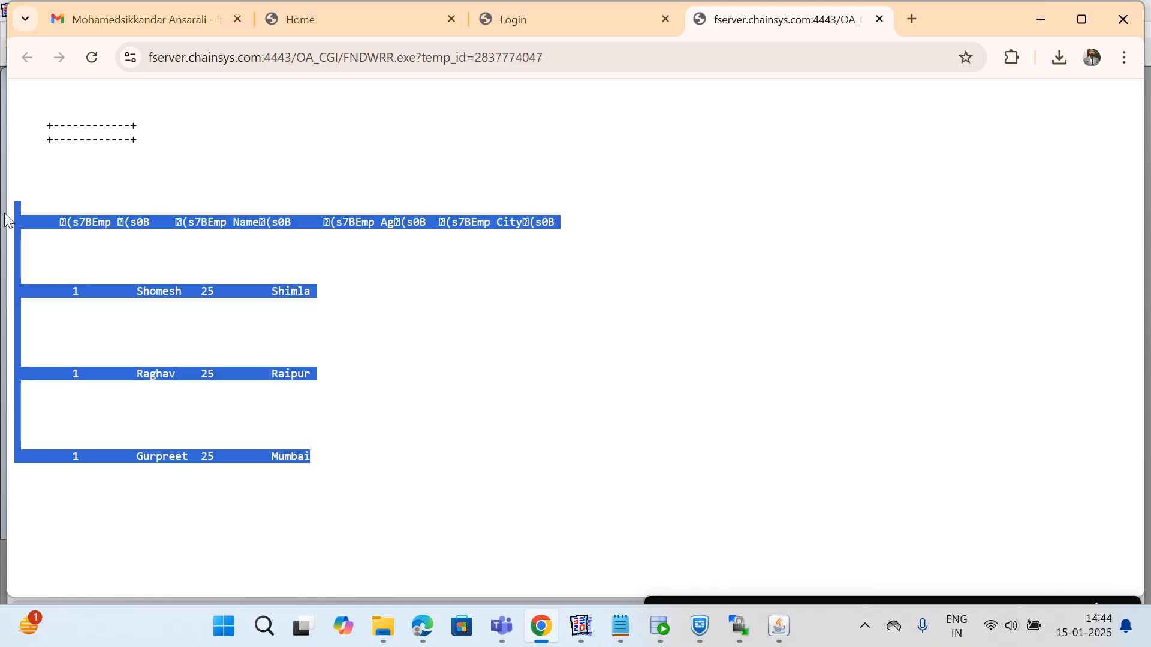
pyautogui.click(346, 241)
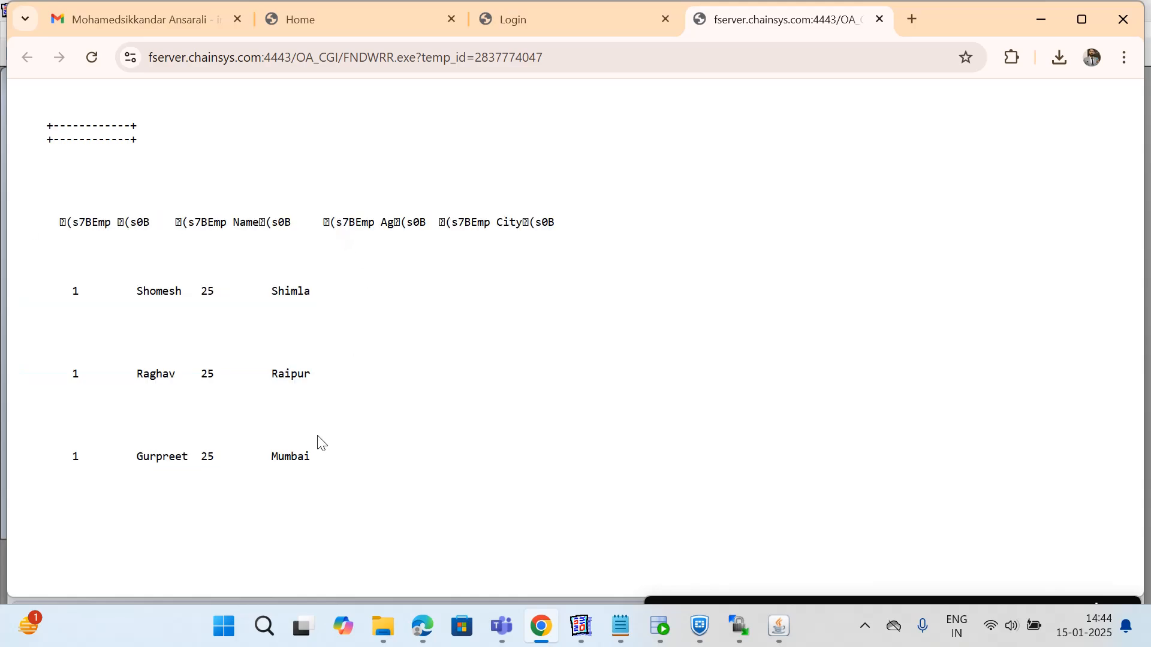
pyautogui.moveTo(319, 463); pyautogui.dragTo(2, 214)
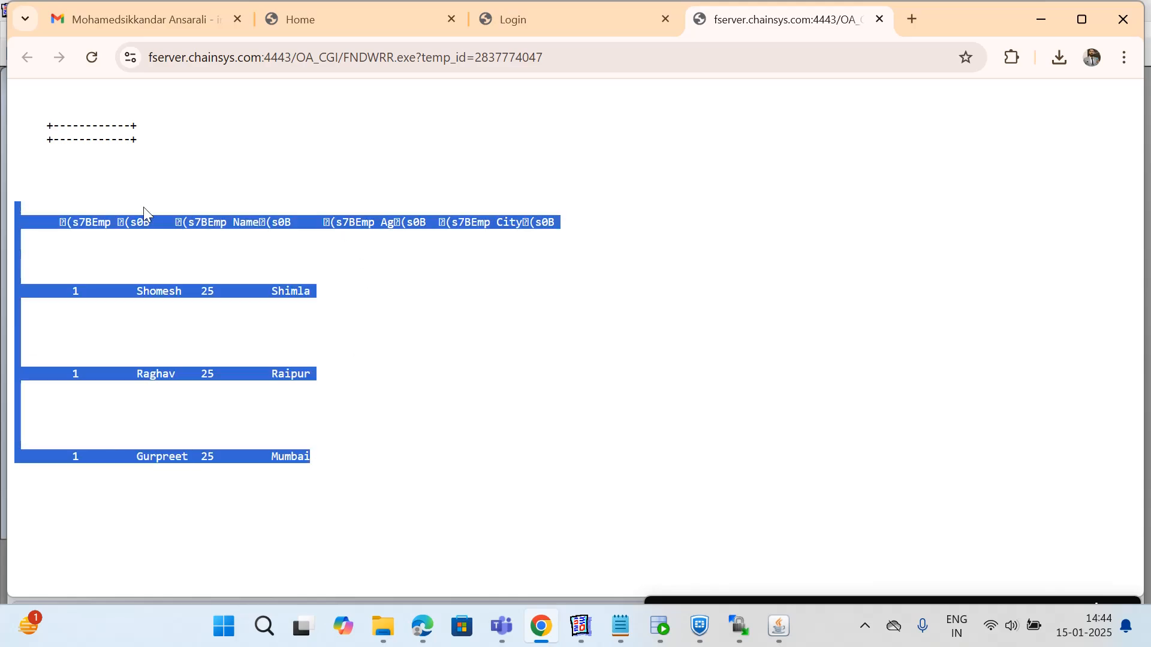
pyautogui.click(422, 264)
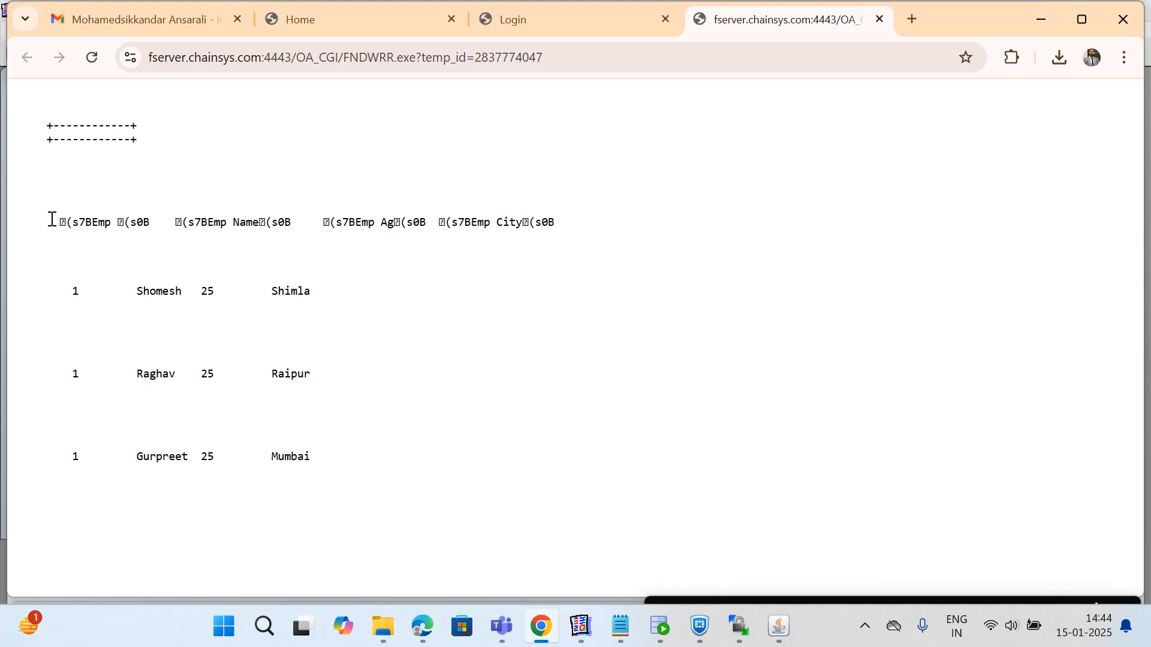
pyautogui.moveTo(12, 223); pyautogui.dragTo(608, 230)
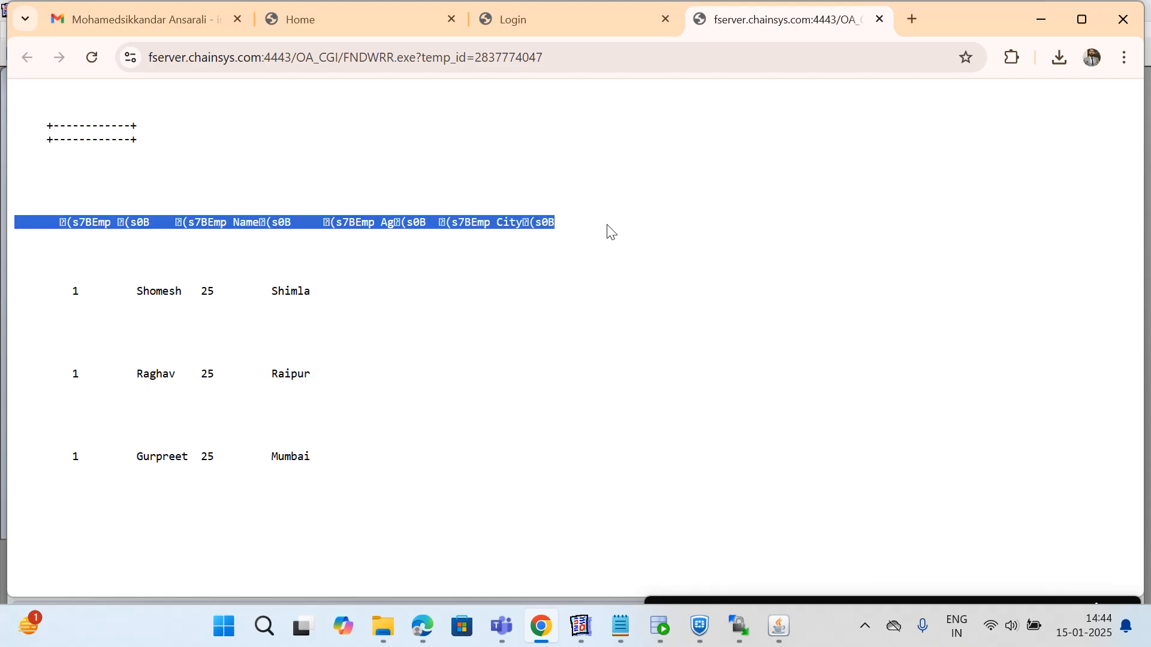
pyautogui.click(560, 230)
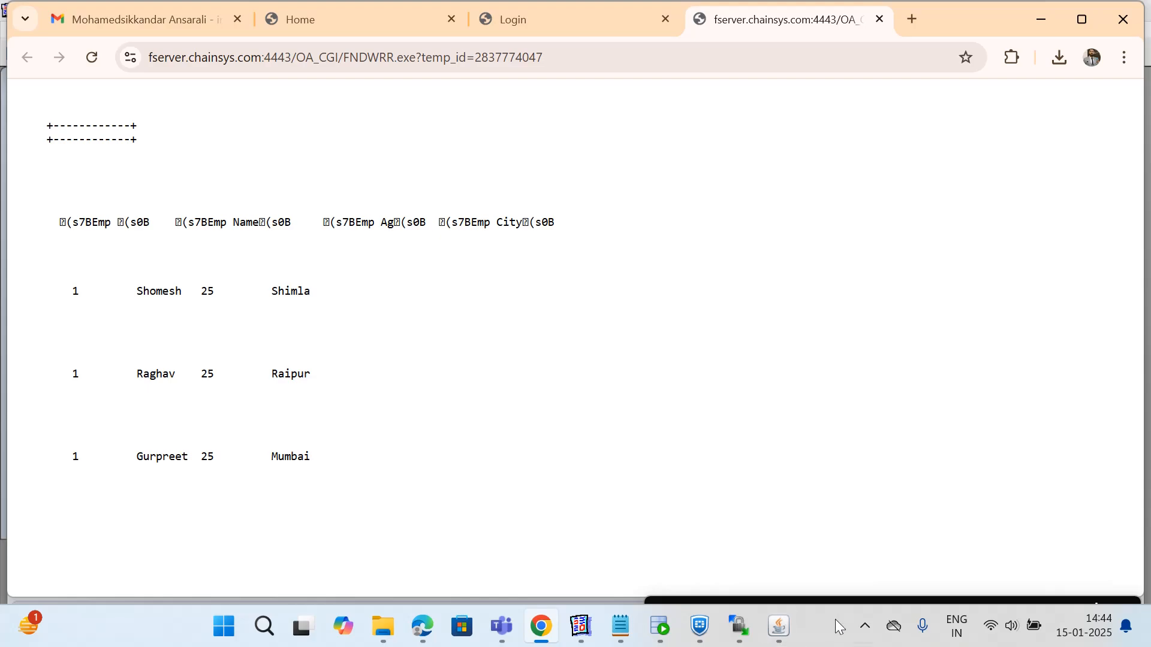
pyautogui.click(863, 629)
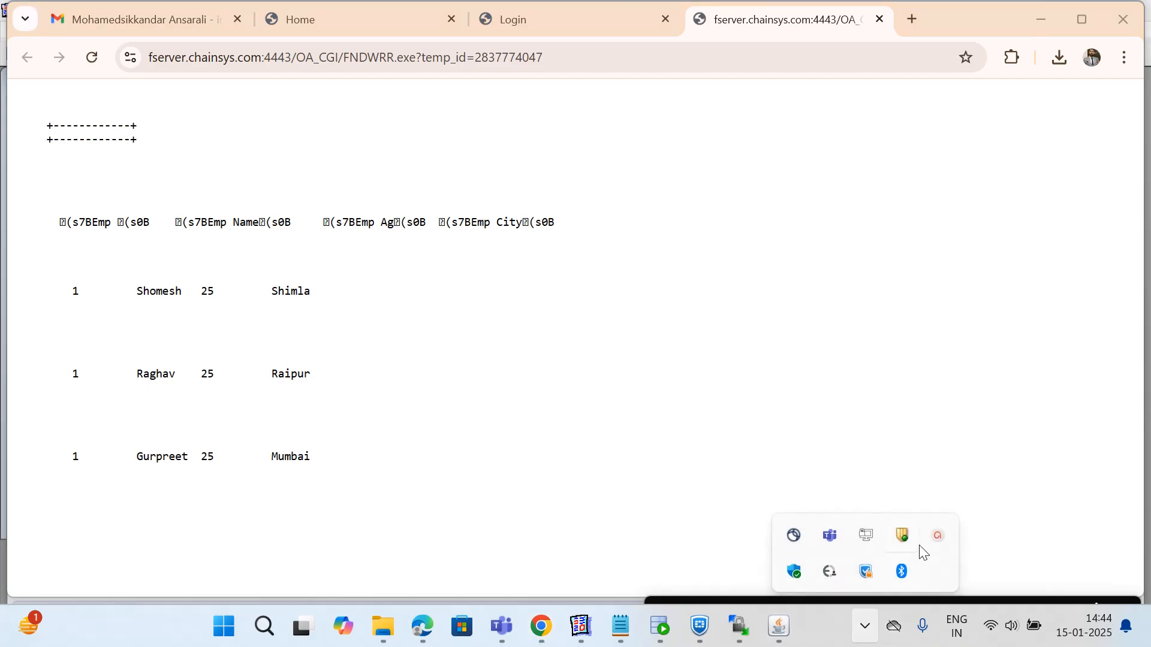
pyautogui.click(936, 538)
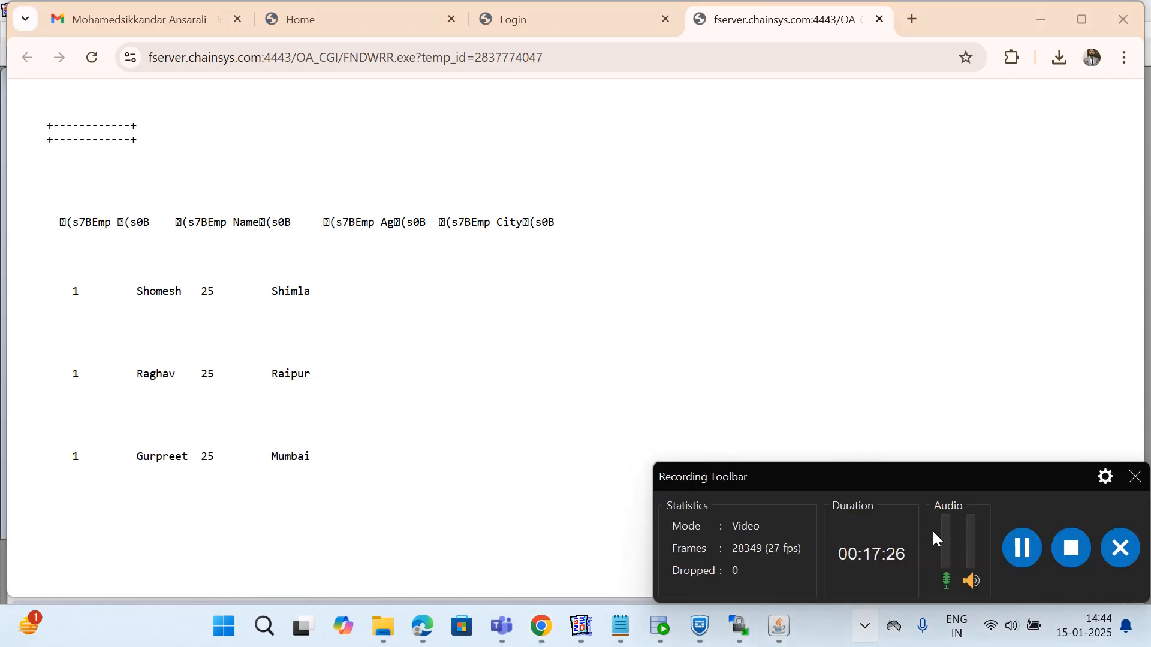